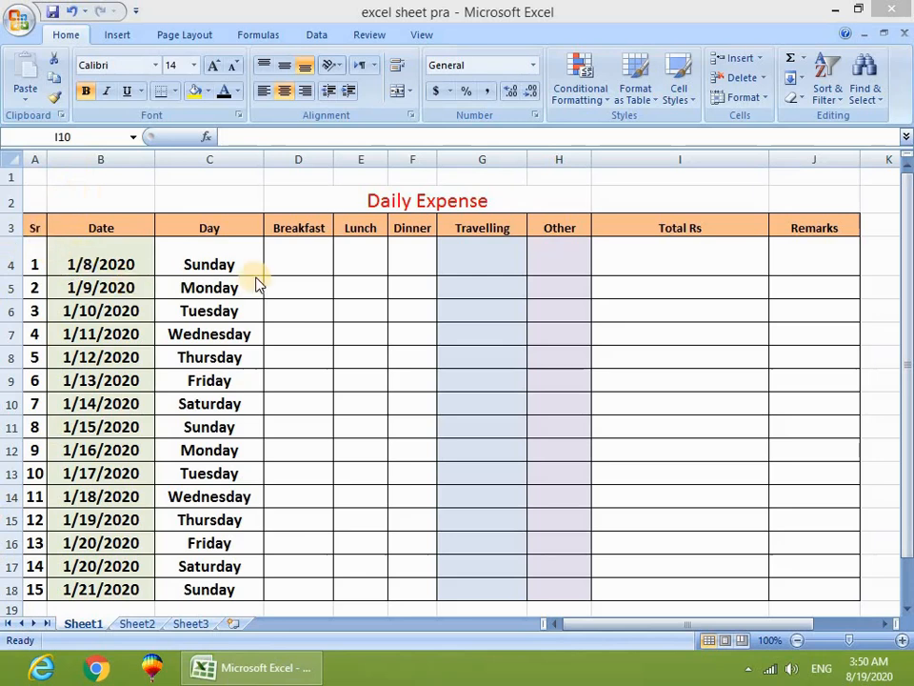
pyautogui.click(307, 256)
pyautogui.click(305, 252)
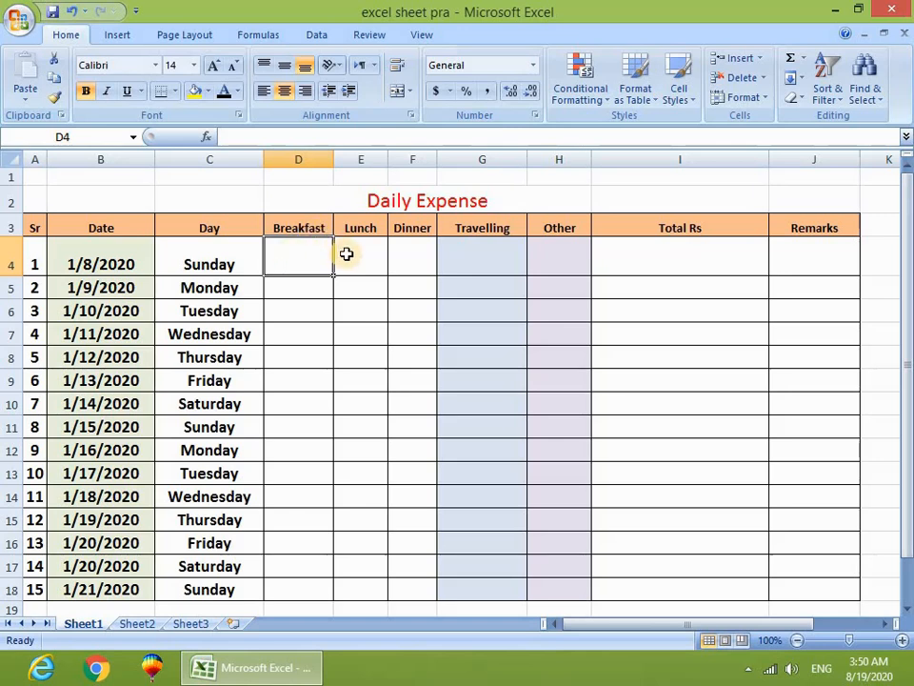
pyautogui.click(410, 258)
pyautogui.click(482, 258)
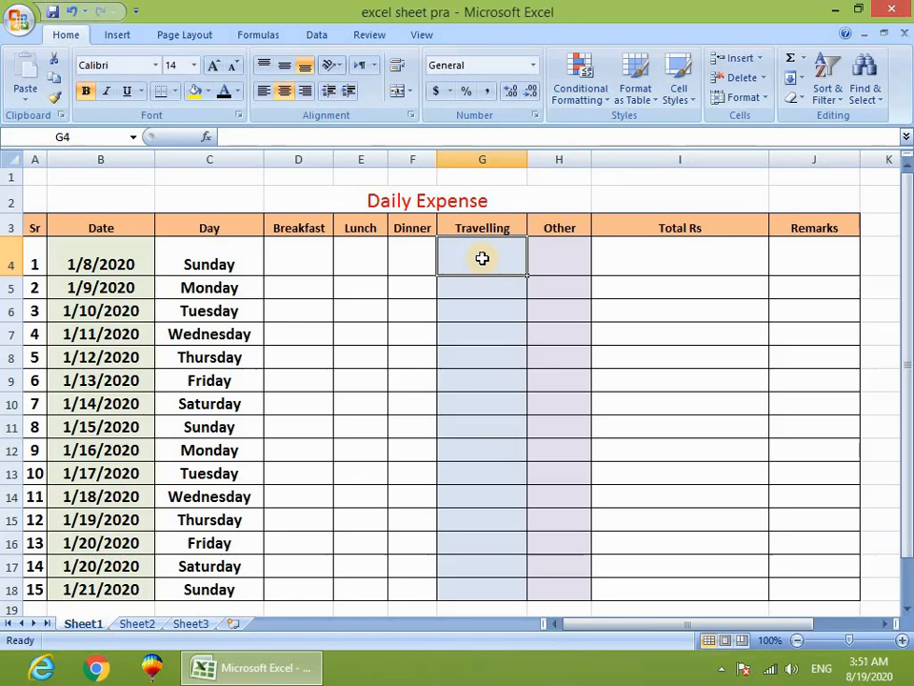
# - Enter 10 for Breakfast, Lunch, Dinner, Travelling and Other in the 1/8/2020 row
pyautogui.click(302, 250)
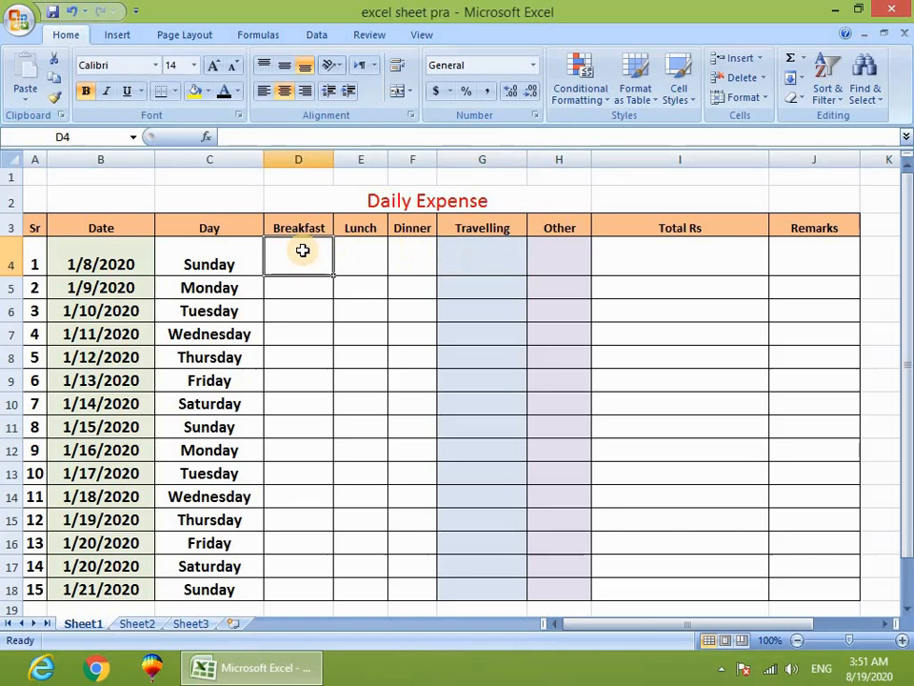
pyautogui.write('10')
pyautogui.press('Tab')
pyautogui.write('10')
pyautogui.press('Tab')
pyautogui.write('10')
pyautogui.press('Tab')
pyautogui.write('10')
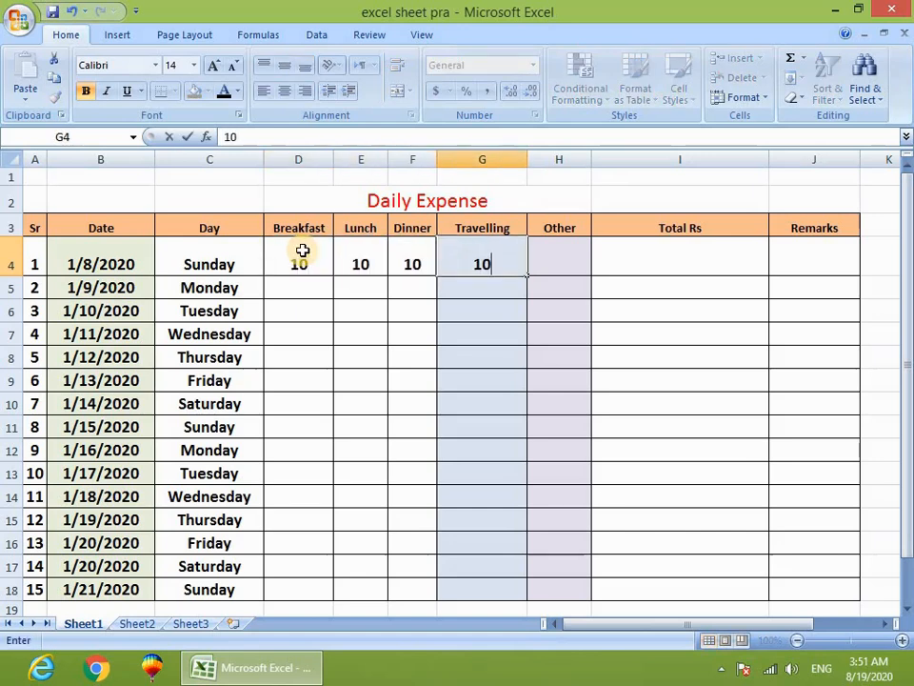
pyautogui.press('Tab')
pyautogui.write('10')
pyautogui.press('Tab')
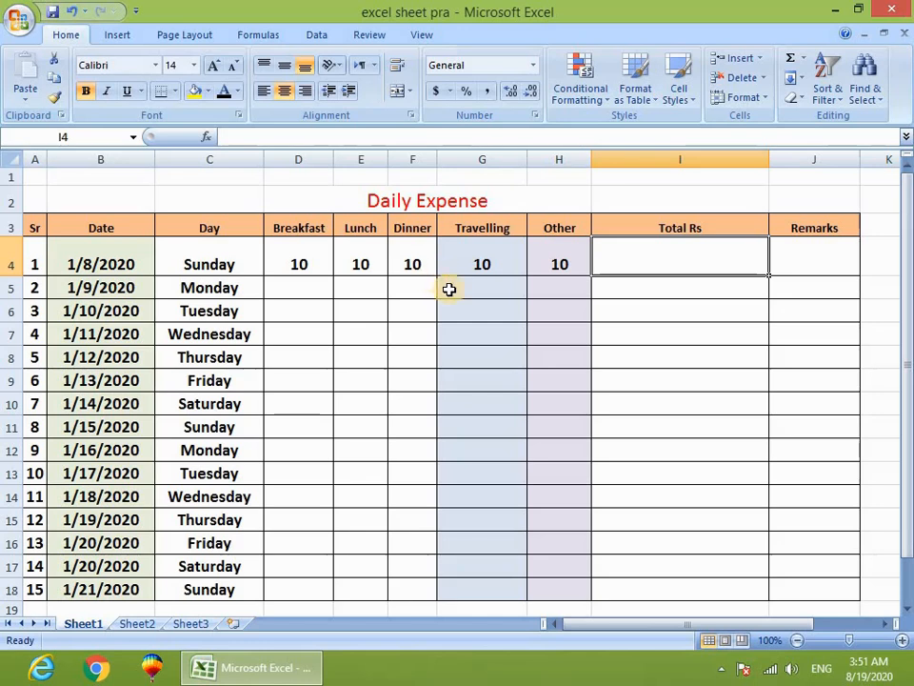
# - Enter the formula =SUM(D4:H4) in cell I4 to calculate the first day's Total Rs
pyautogui.write('=')
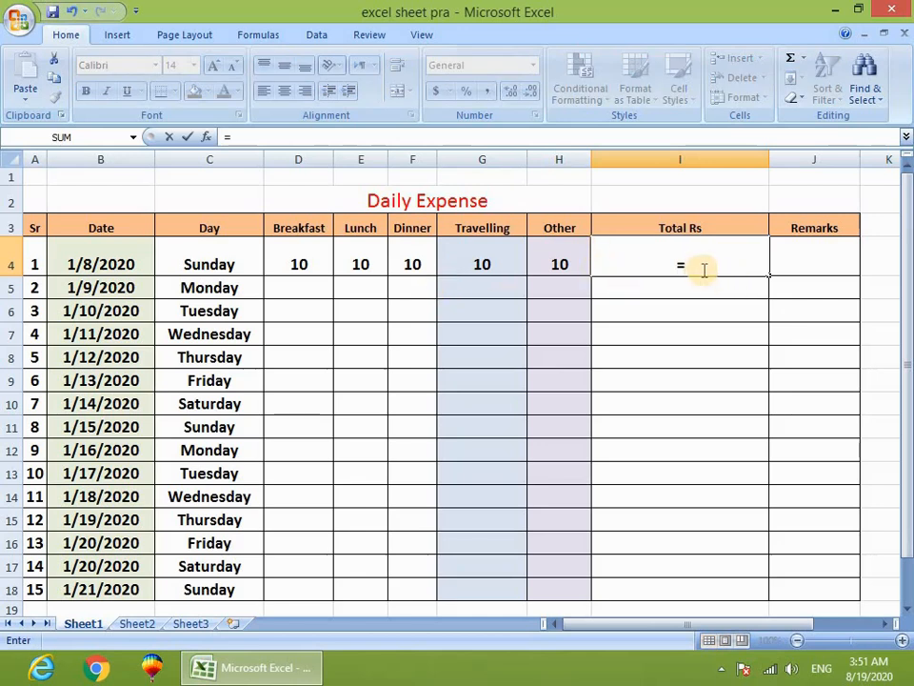
pyautogui.write('s')
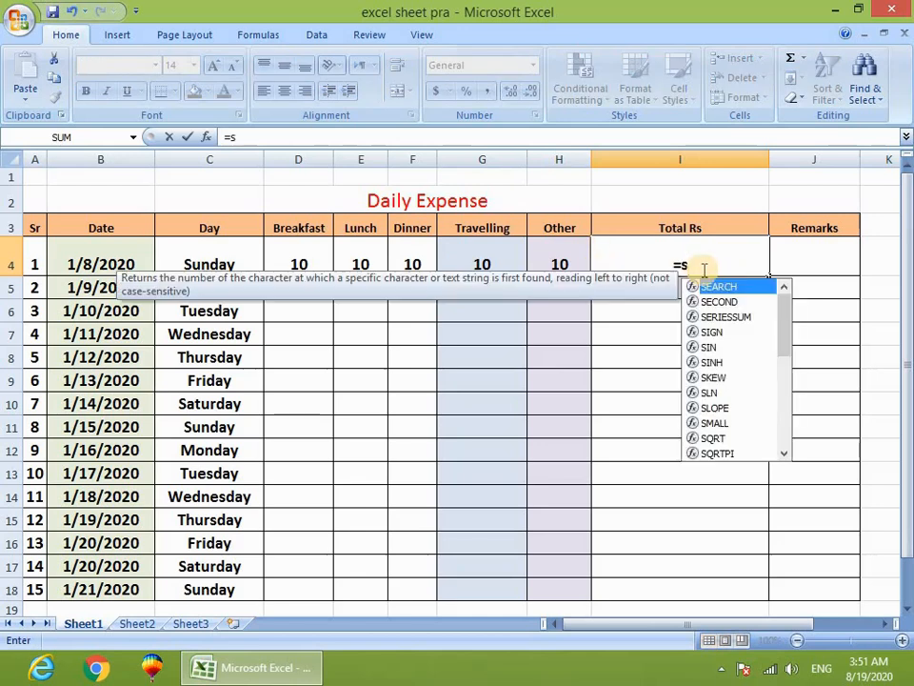
pyautogui.write('um(')
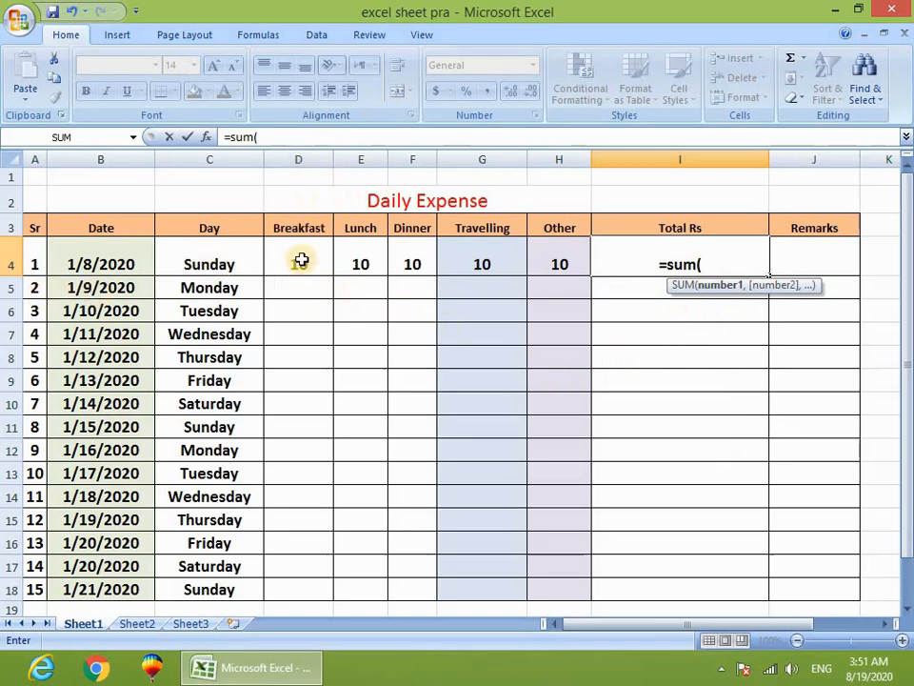
pyautogui.click(301, 258)
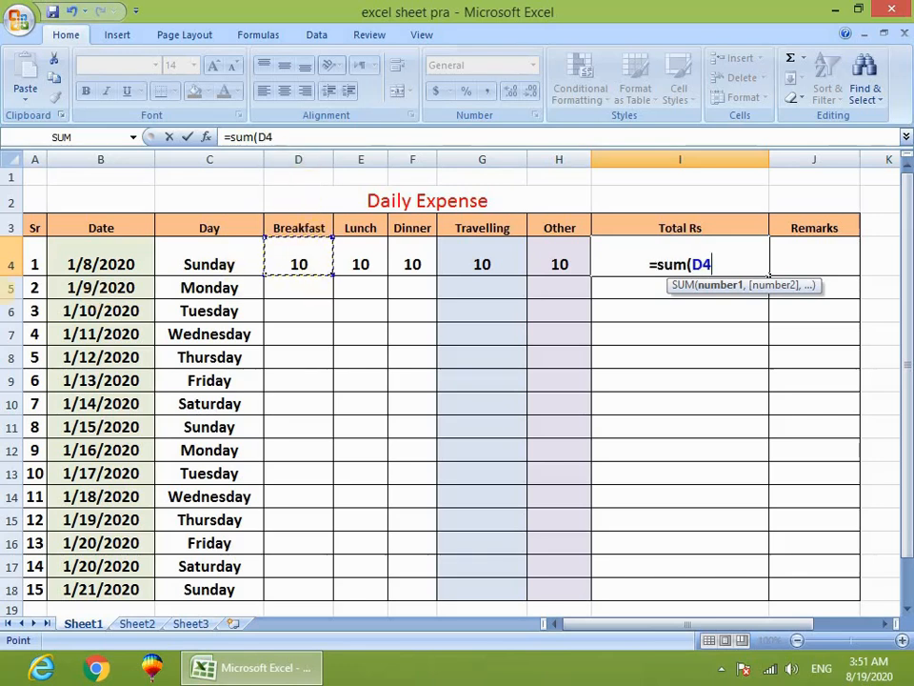
pyautogui.click(710, 266)
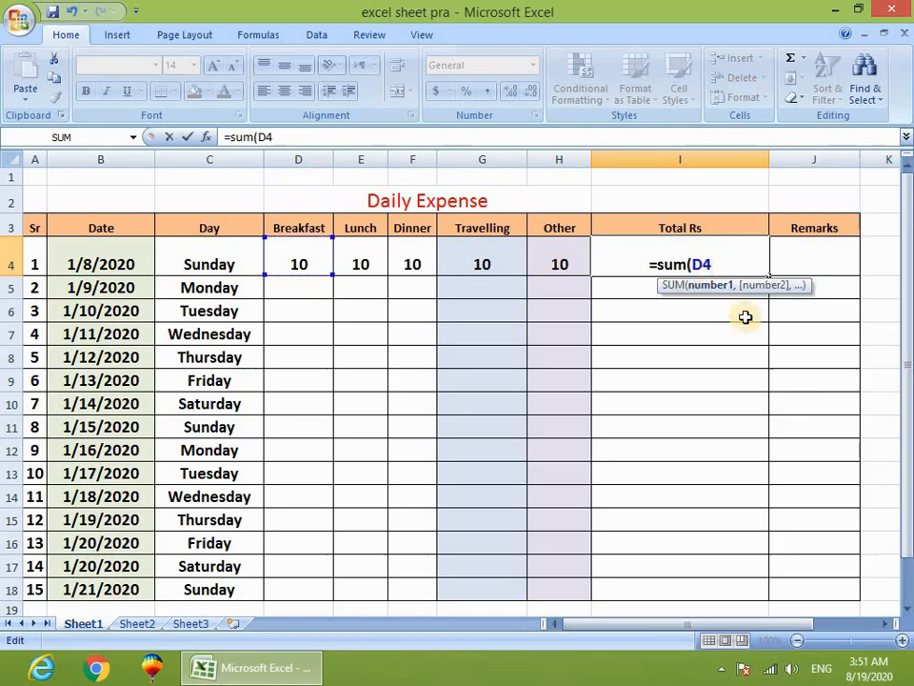
pyautogui.write(':')
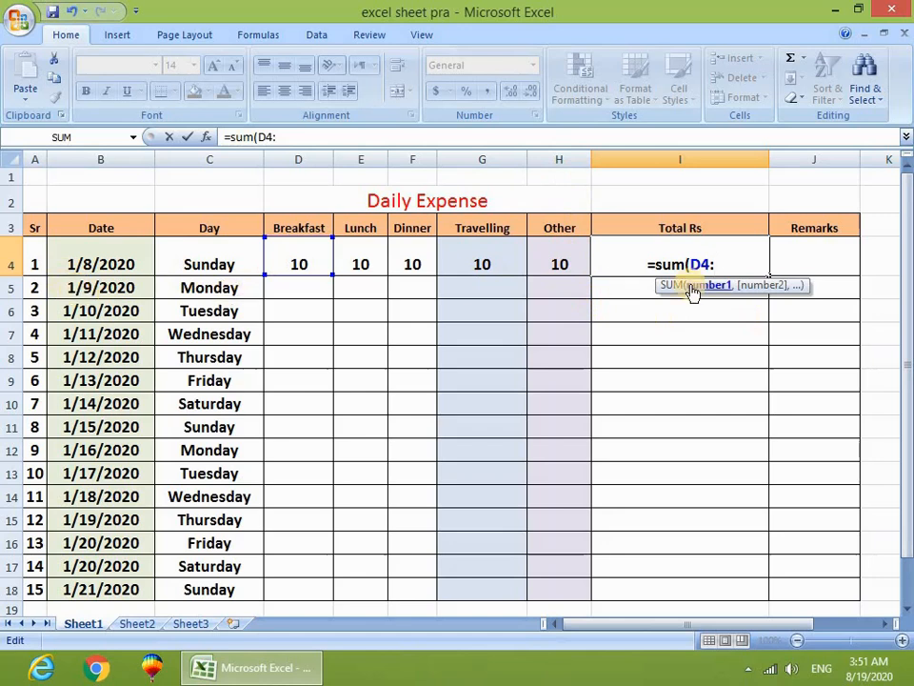
pyautogui.write('h4')
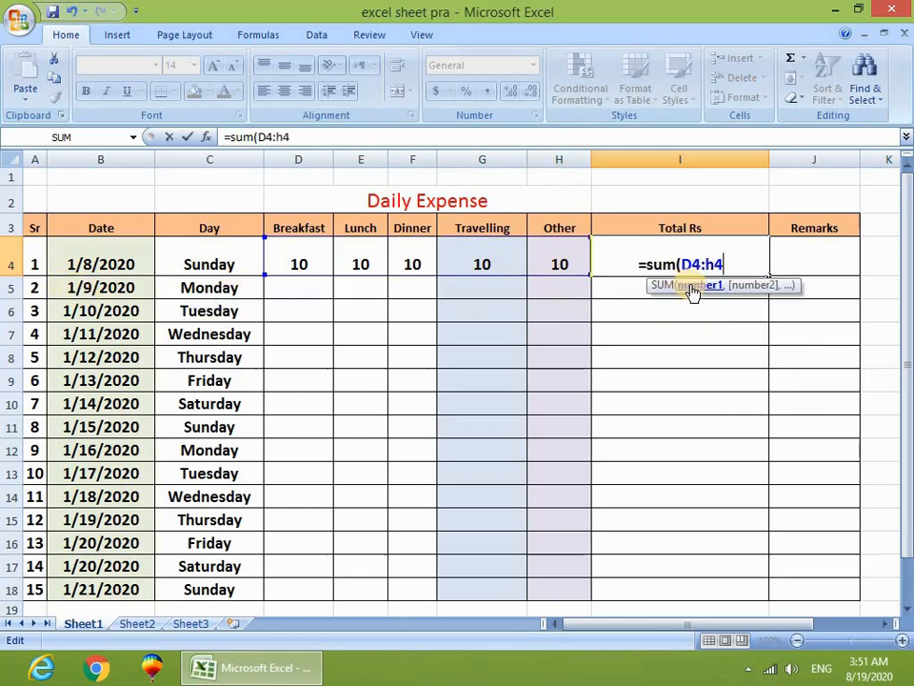
pyautogui.write(')')
pyautogui.press('Return')
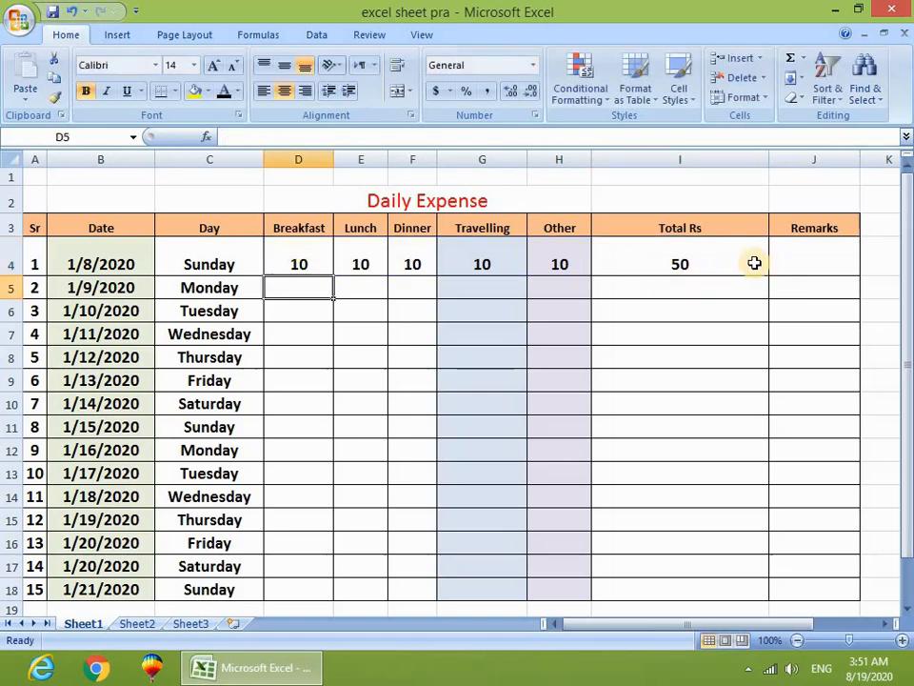
# - Change the Breakfast amount in the 1/8/2020 row to 20 to test the total formula
pyautogui.click(296, 260)
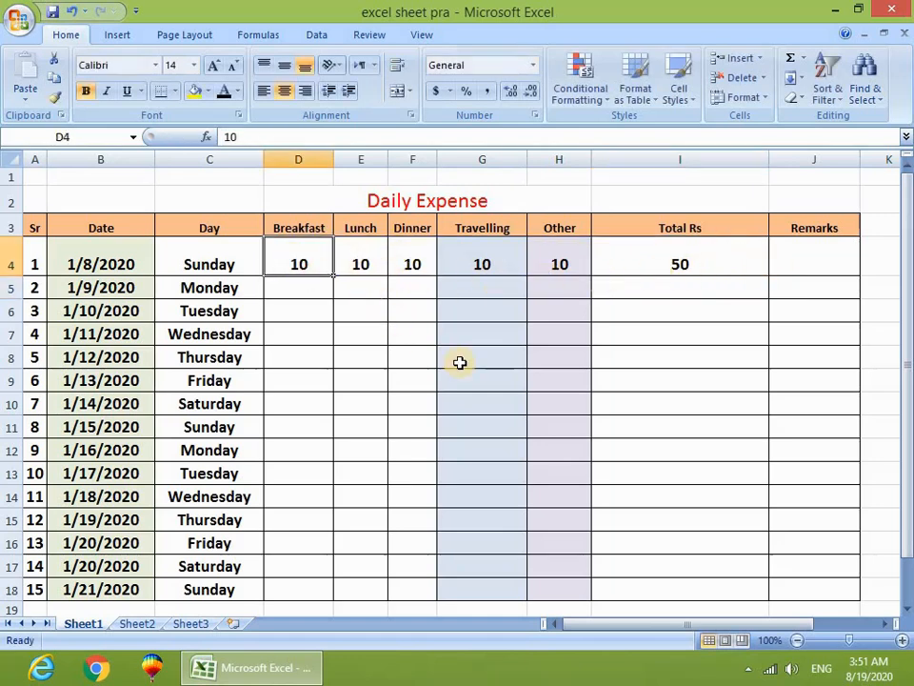
pyautogui.write('20')
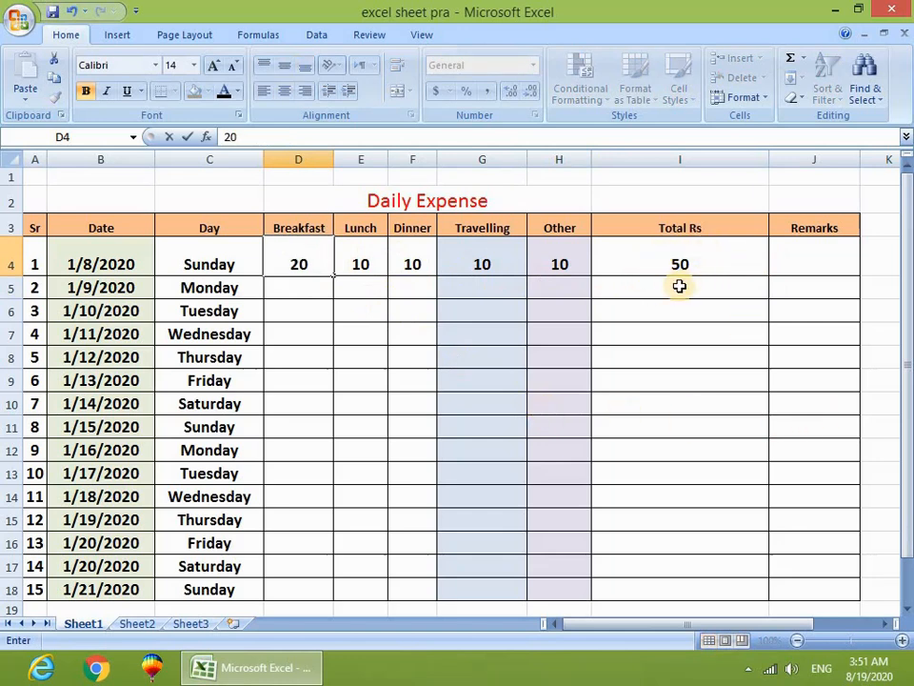
pyautogui.press('Return')
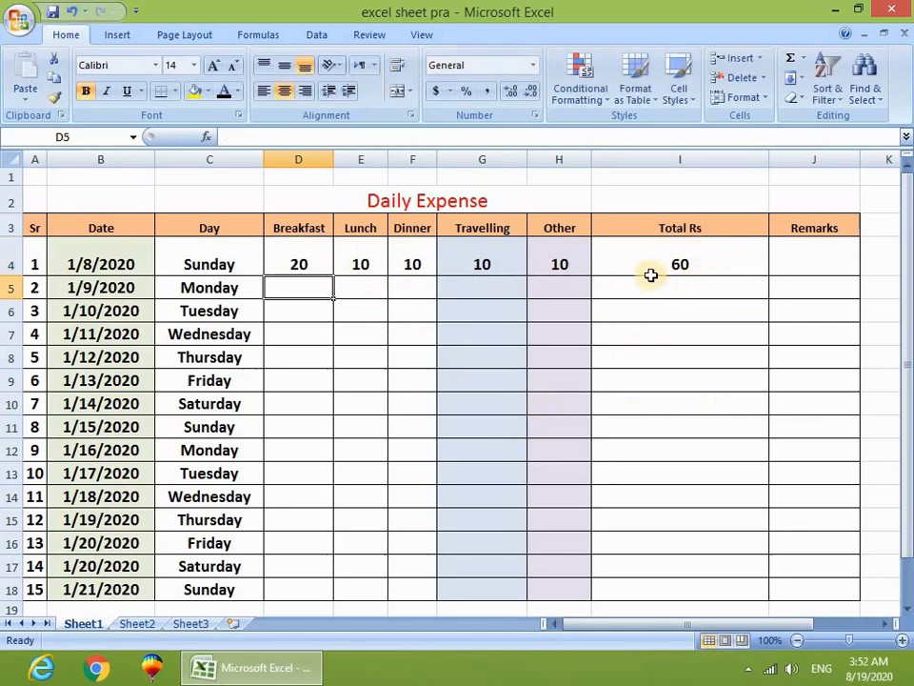
# - Clear the five expense amounts in D4:H4 and check the total formula in I4
pyautogui.moveTo(306, 263); pyautogui.dragTo(535, 267)
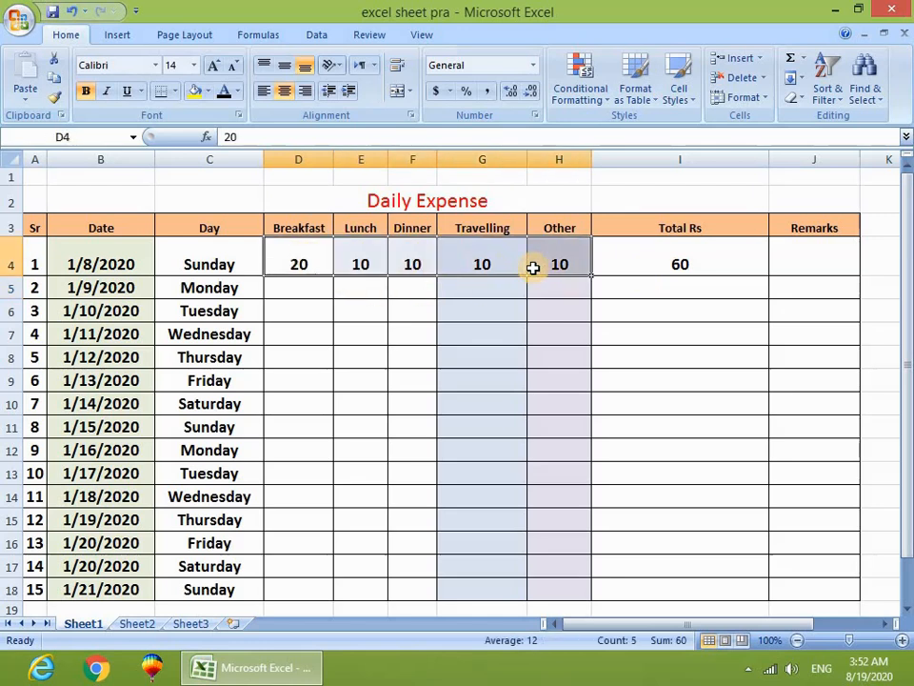
pyautogui.press('Delete')
pyautogui.click(700, 261)
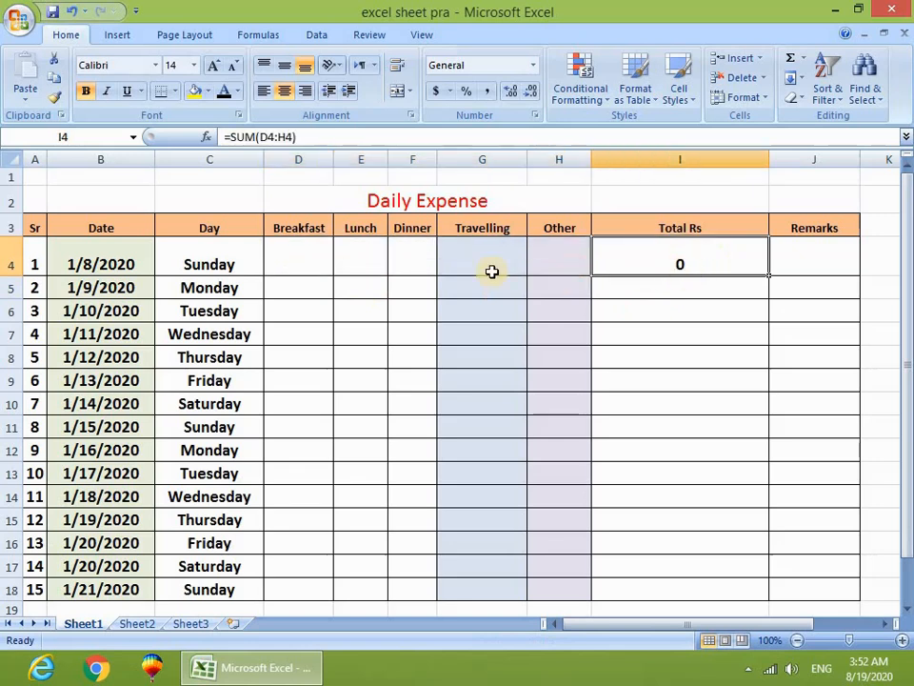
# - Enter 40 for Breakfast and 40 for Lunch in the 1/8/2020 row
pyautogui.click(290, 263)
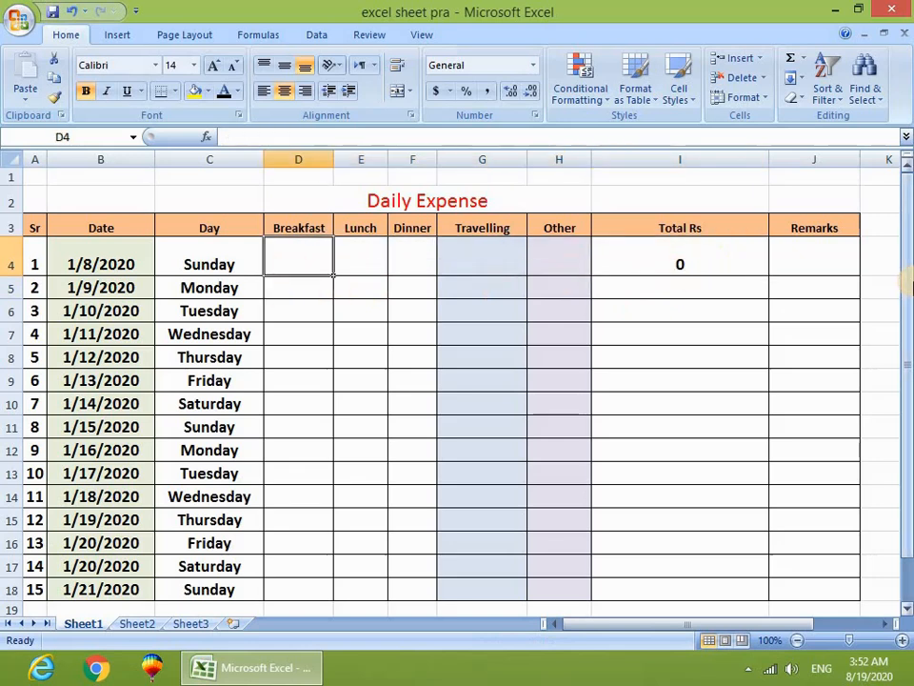
pyautogui.write('40')
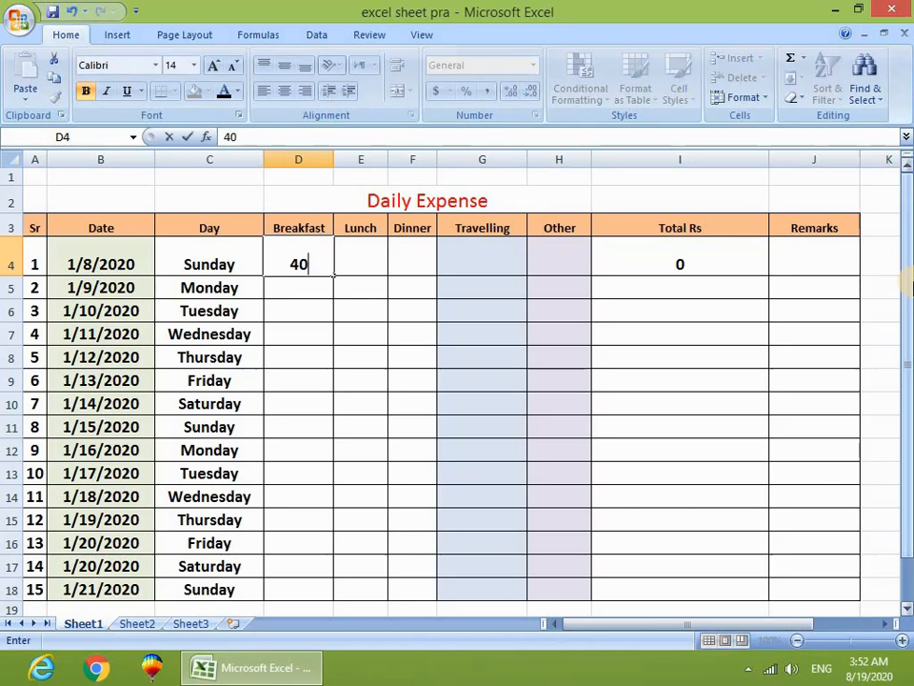
pyautogui.press('Tab')
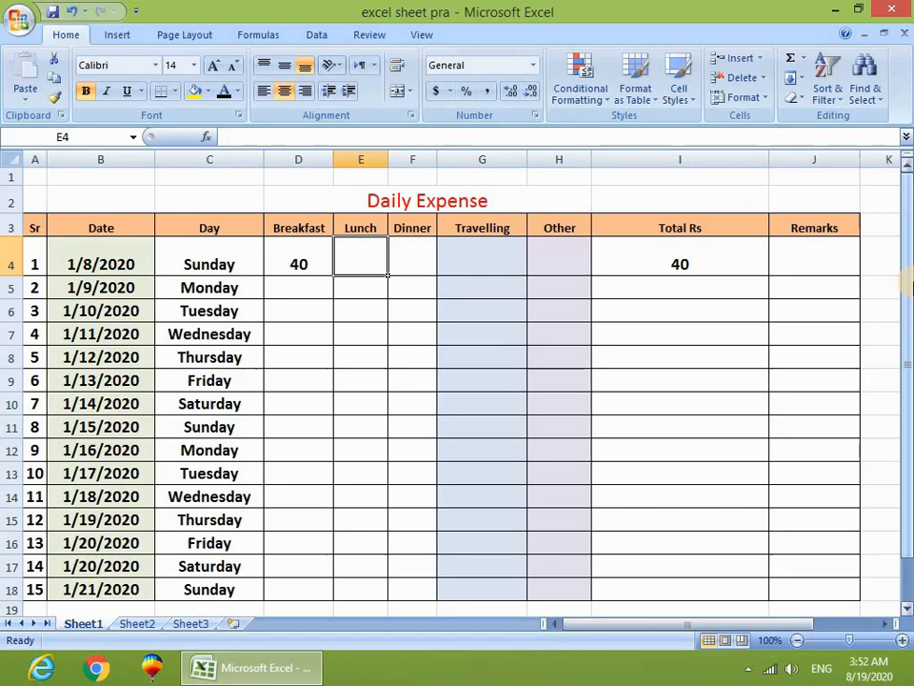
pyautogui.write('40')
pyautogui.press('Tab')
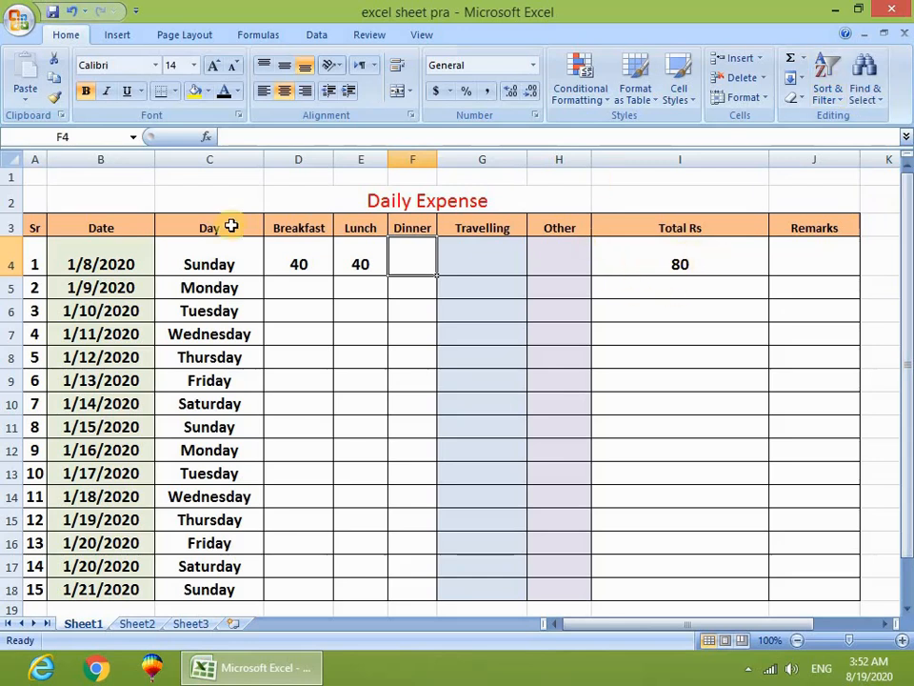
# - Fill the total formula from I4 down through I18 for all remaining dates
pyautogui.click(696, 264)
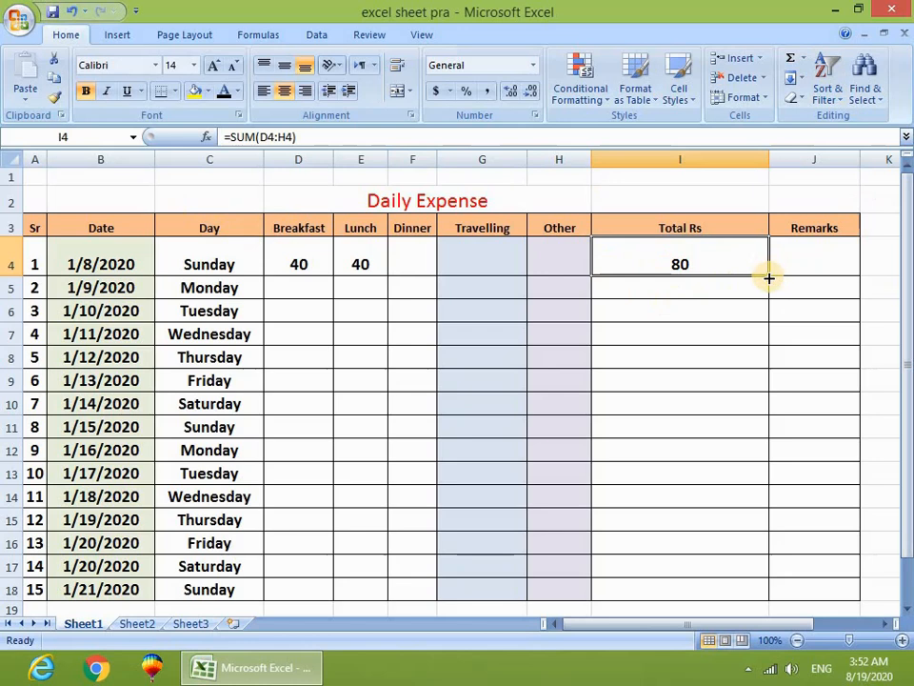
pyautogui.moveTo(769, 274); pyautogui.dragTo(776, 595)
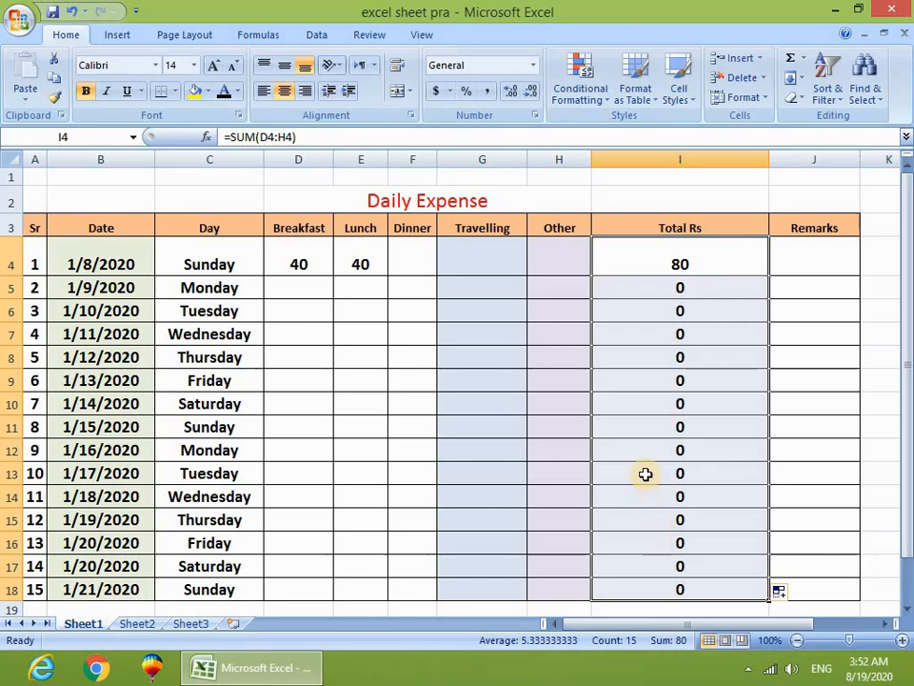
# - Enter 41 for Breakfast and 54 for Lunch in the 1/9/2020 row
pyautogui.click(329, 287)
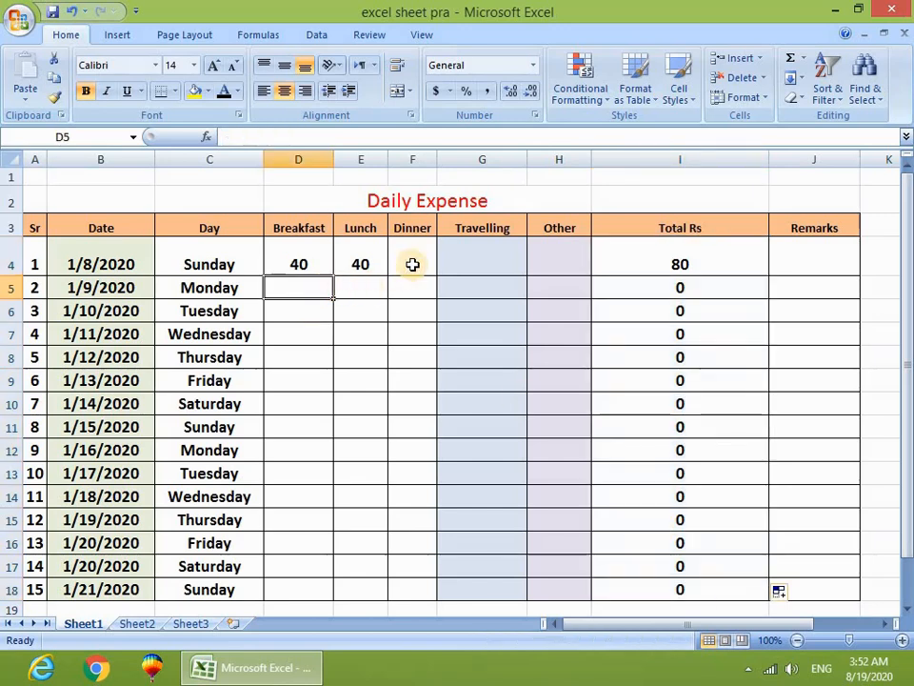
pyautogui.write('41')
pyautogui.press('Tab')
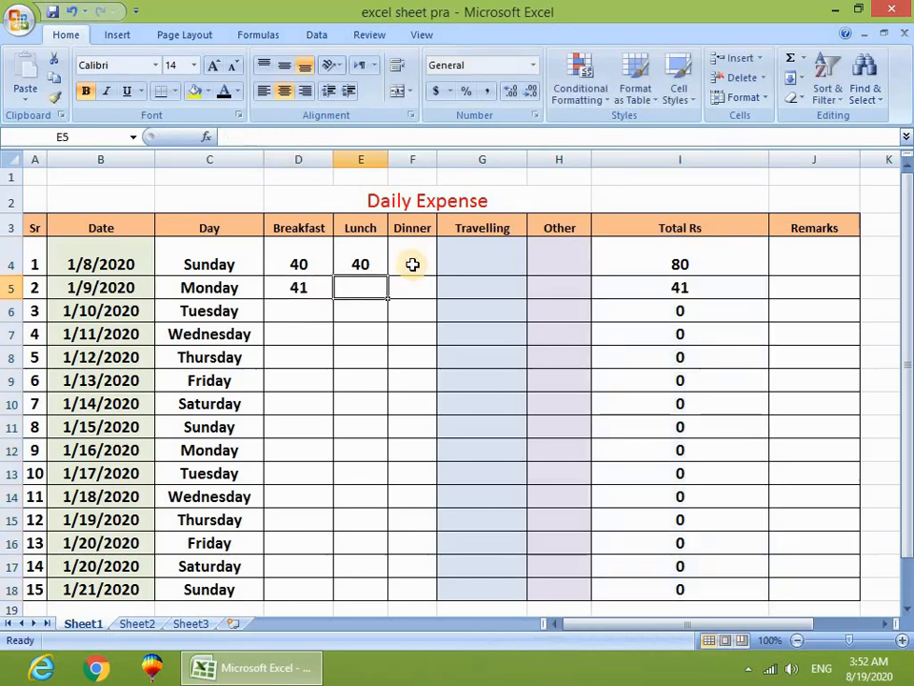
pyautogui.write('54')
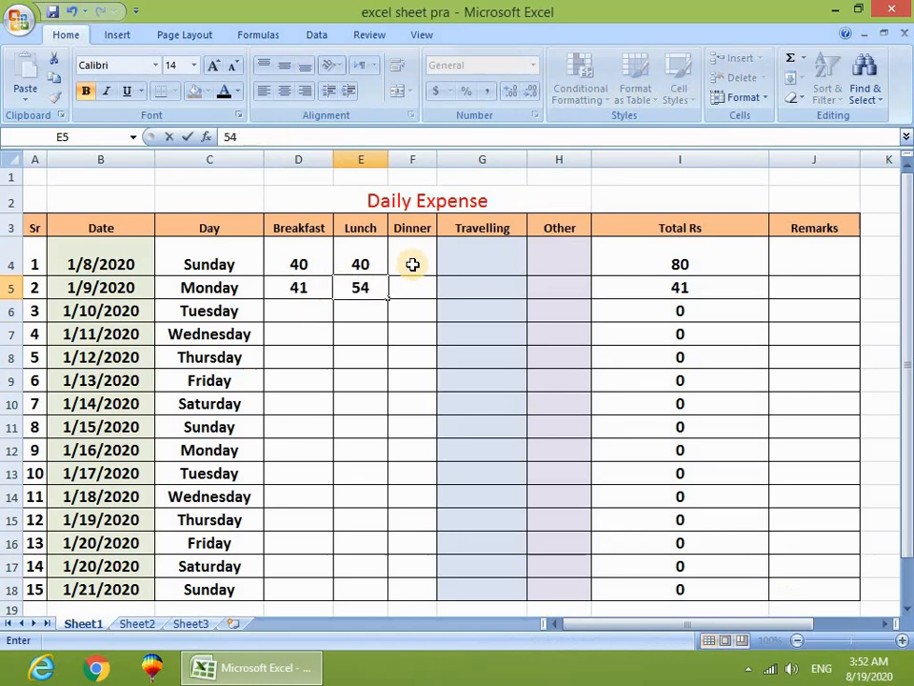
pyautogui.press('Return')
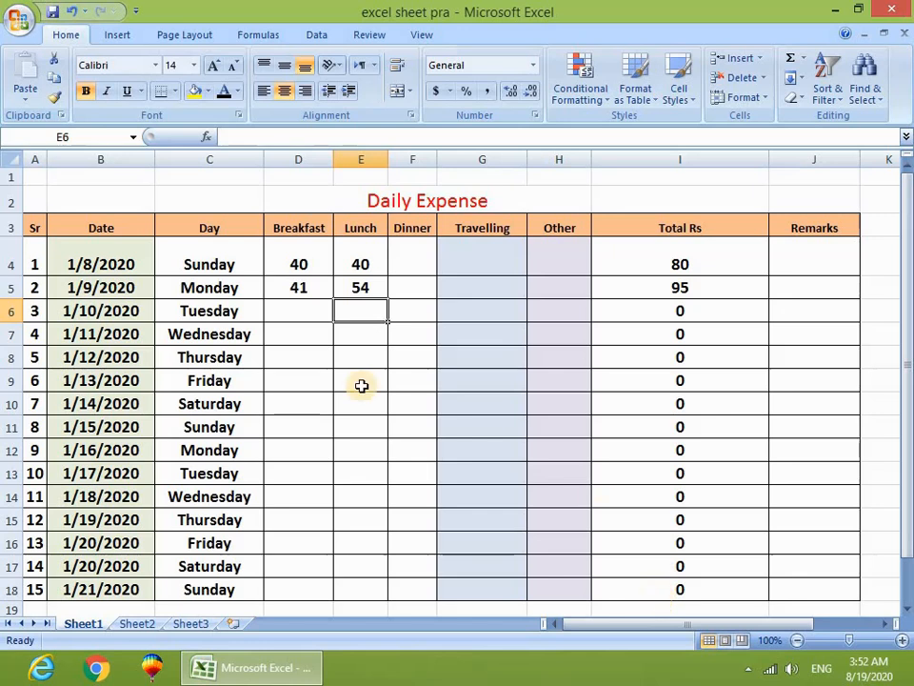
# - Enter 10, 10, 410, 410 and 0 from Breakfast through Other in the 1/15/2020 row and check its total formula
pyautogui.click(322, 425)
pyautogui.write('10')
pyautogui.press('Tab')
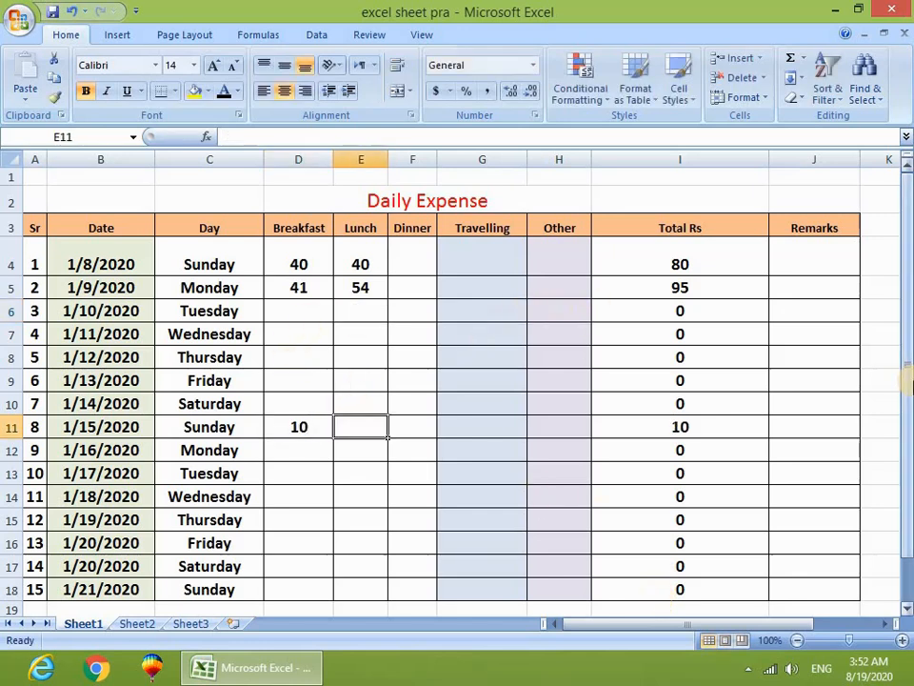
pyautogui.write('10')
pyautogui.press('Tab')
pyautogui.write('410')
pyautogui.press('Tab')
pyautogui.write('410')
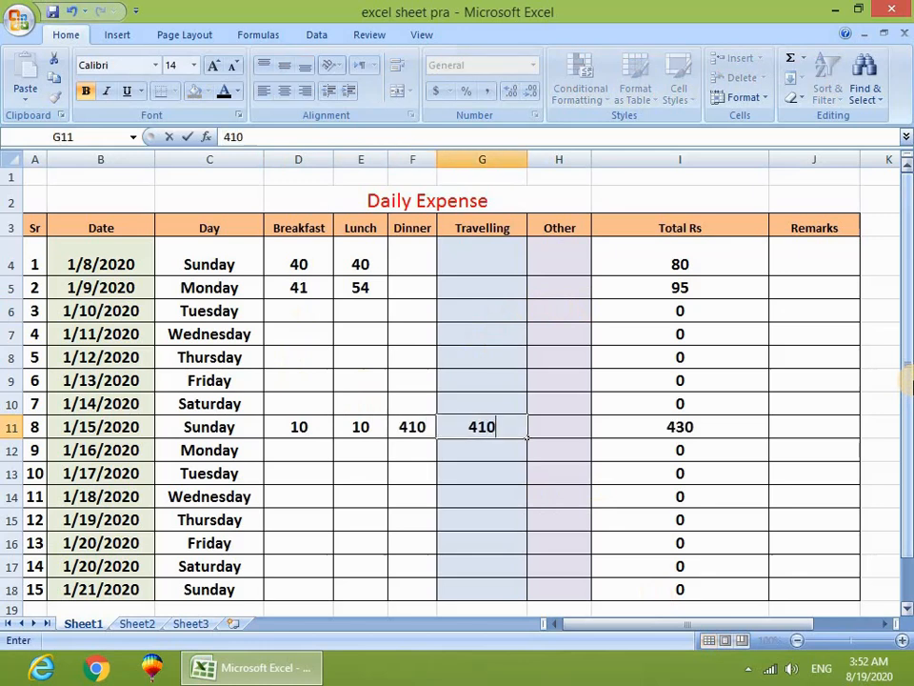
pyautogui.press('Tab')
pyautogui.write('0')
pyautogui.press('Return')
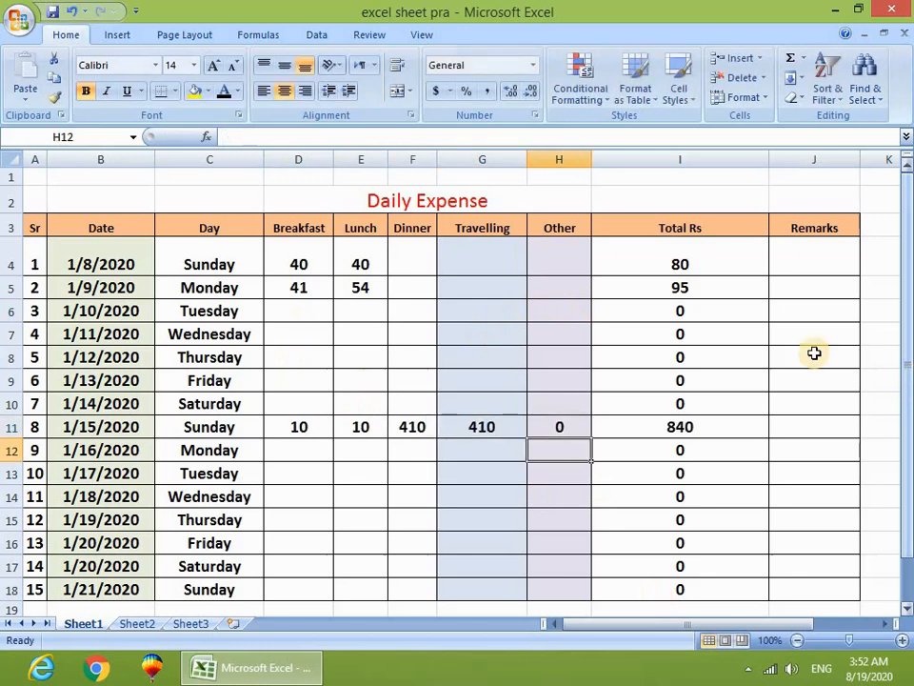
pyautogui.moveTo(286, 427); pyautogui.dragTo(524, 420)
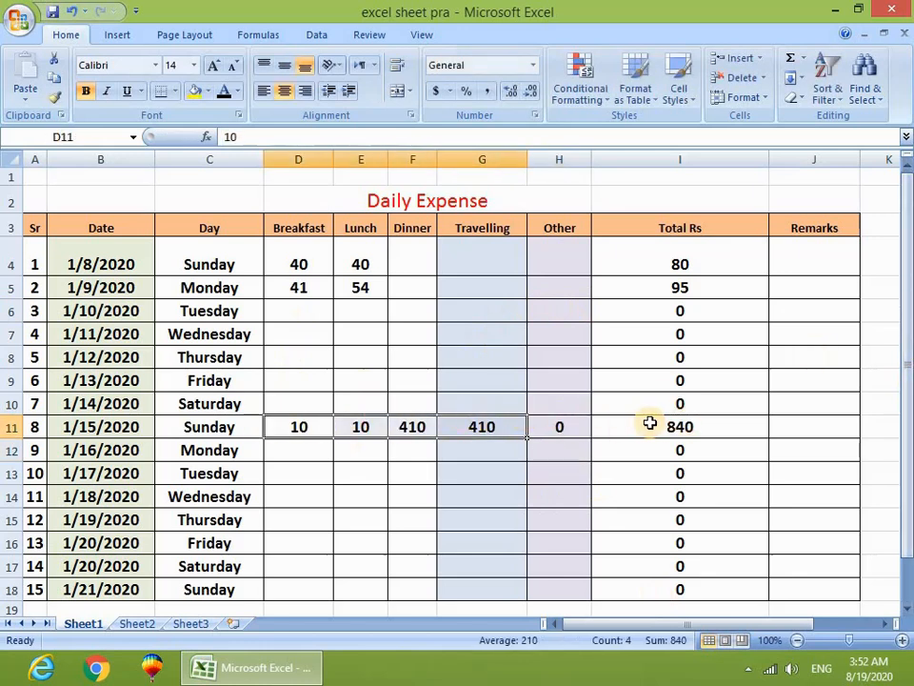
pyautogui.click(724, 423)
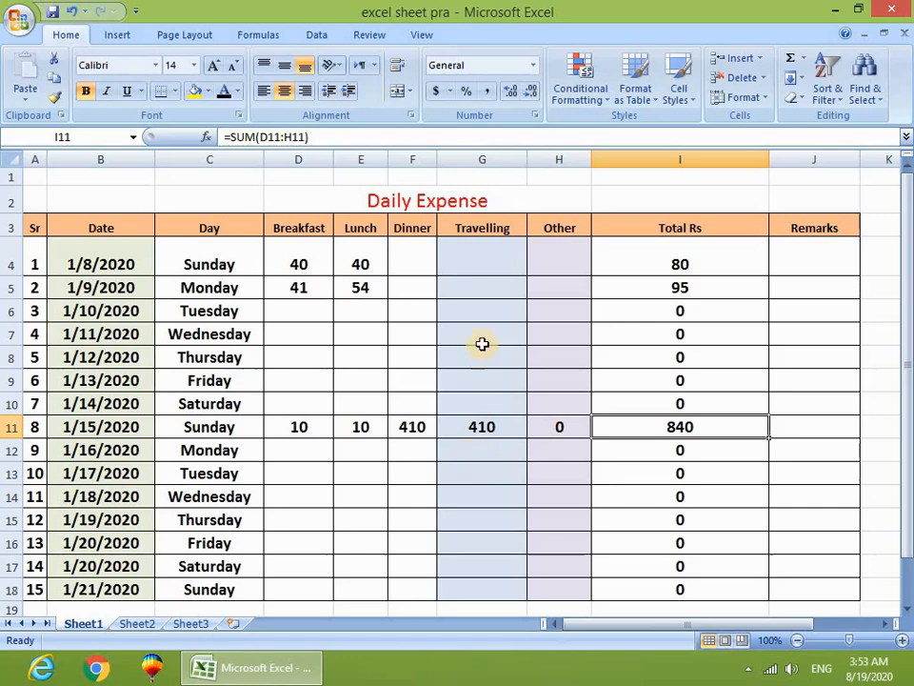
# - Clear the expense amounts and total formulas in the range D4:I17
pyautogui.moveTo(697, 257); pyautogui.dragTo(304, 553)
pyautogui.press('Delete')
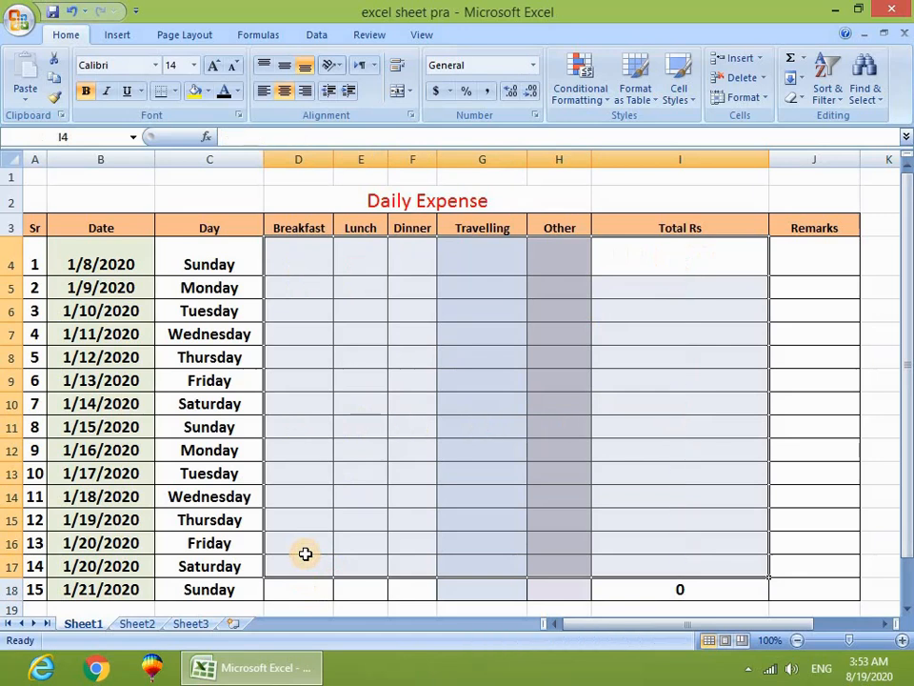
pyautogui.click(297, 261)
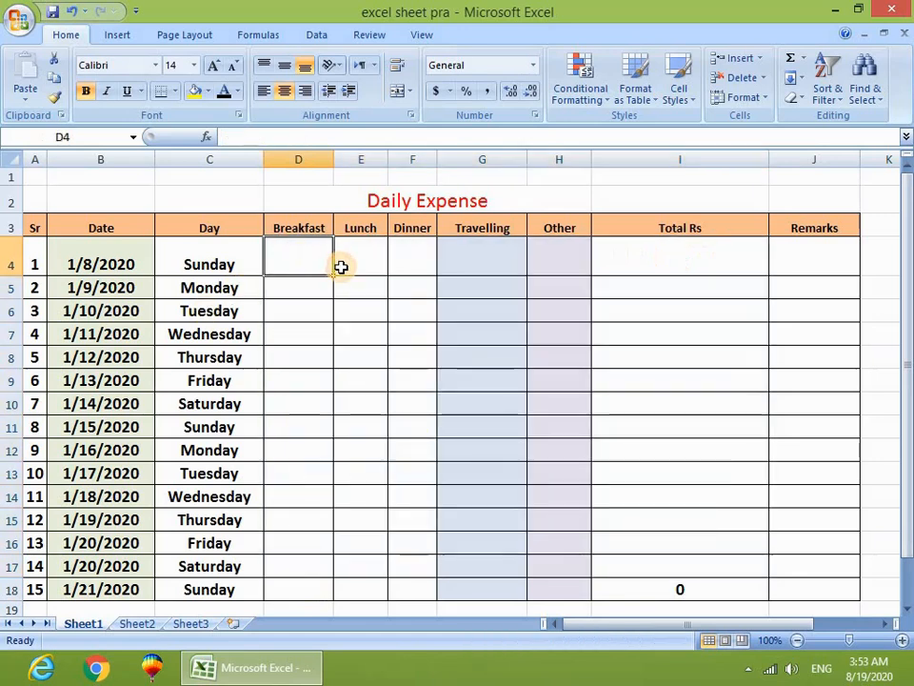
# - Enter 40, 20, 50, 10 and 15 from Breakfast through Other in the 1/8/2020 row
pyautogui.write('40')
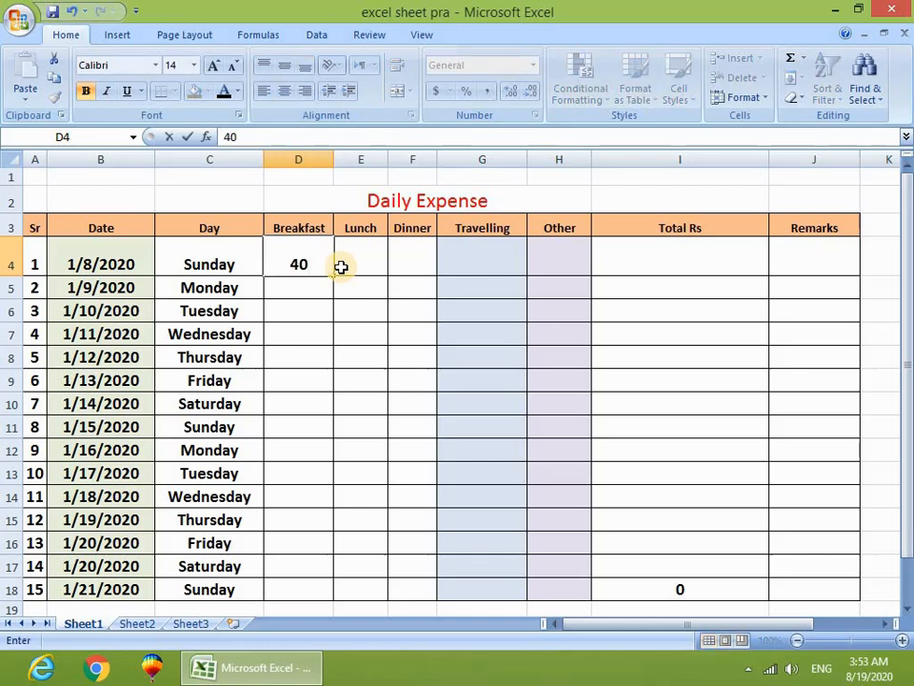
pyautogui.press('Tab')
pyautogui.write('20')
pyautogui.press('Tab')
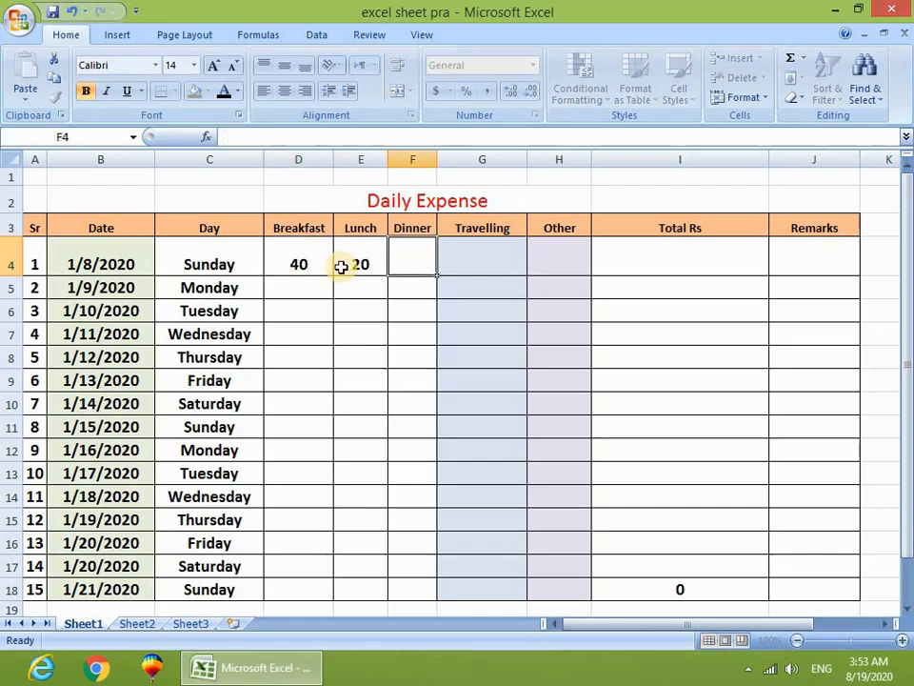
pyautogui.write('50')
pyautogui.press('Tab')
pyautogui.write('10')
pyautogui.press('Tab')
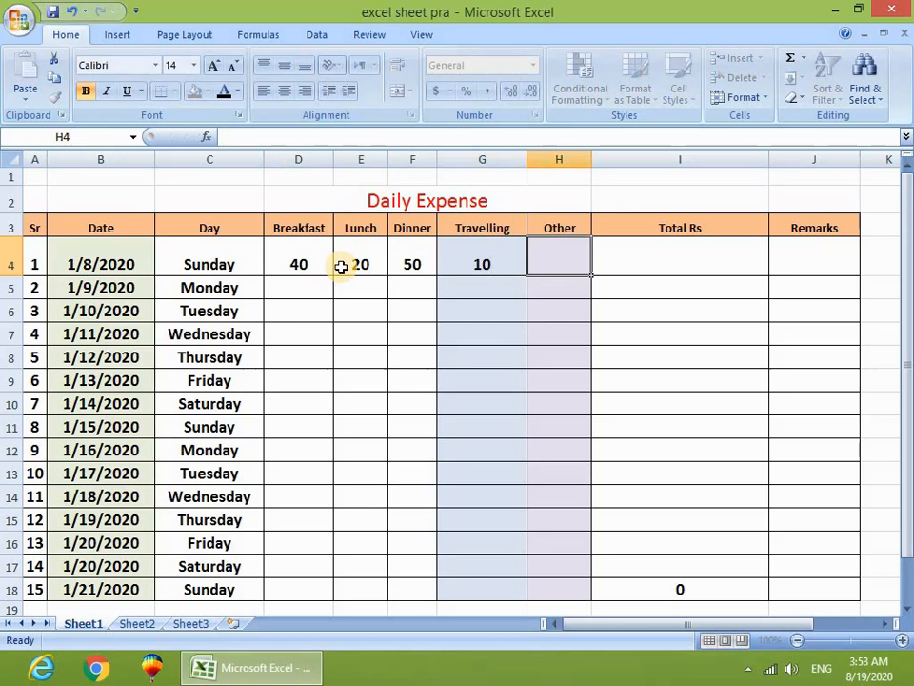
pyautogui.write('15')
pyautogui.press('Tab')
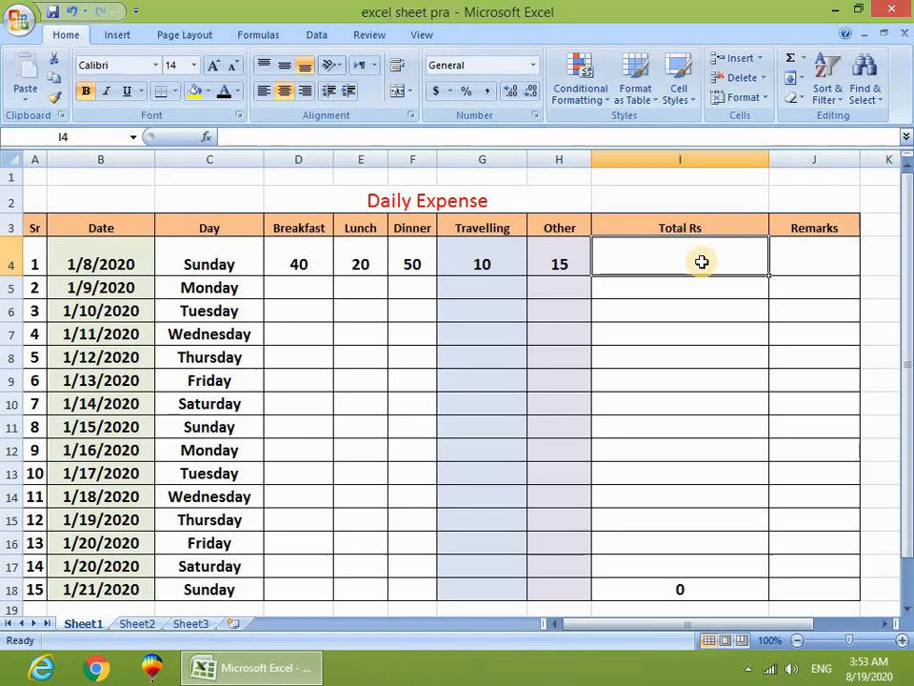
# - Start a SUM formula in the 1/8/2020 row's Total Rs cell, I4, with the range D4:H4 as its argument
pyautogui.click(374, 268)
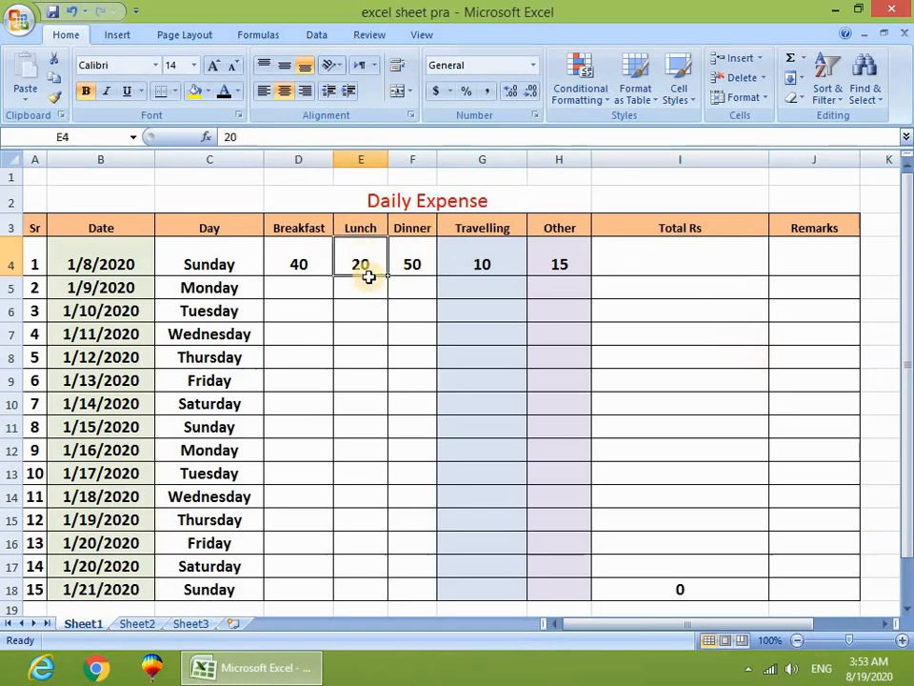
pyautogui.click(734, 259)
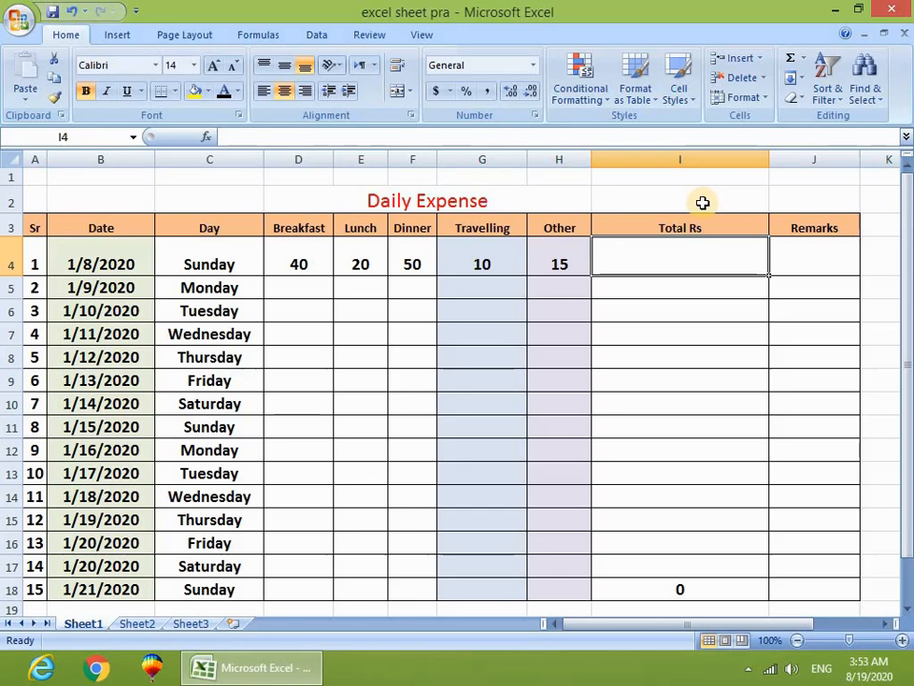
pyautogui.write('=sum')
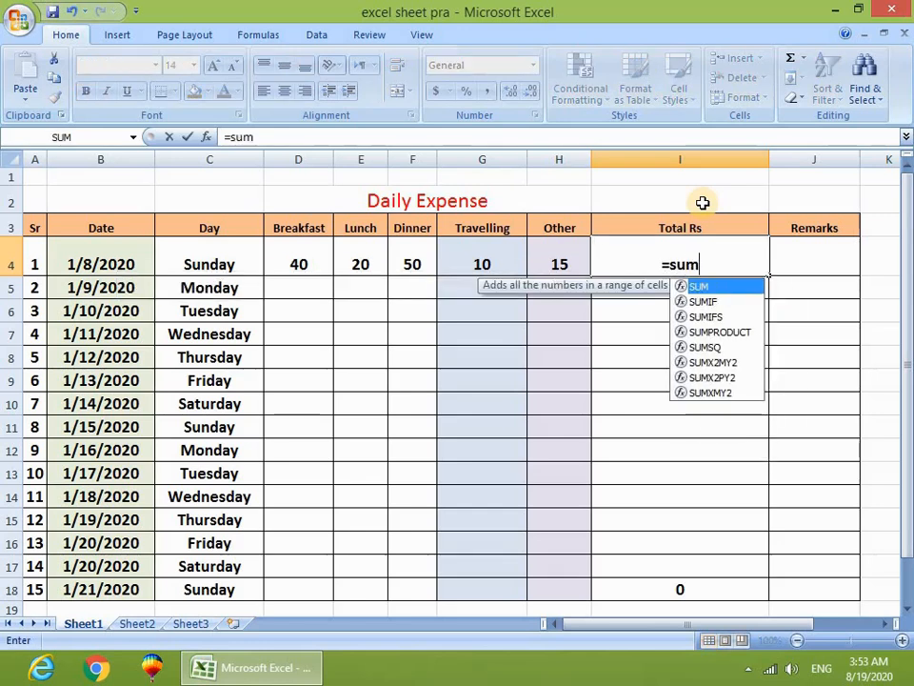
pyautogui.write('(')
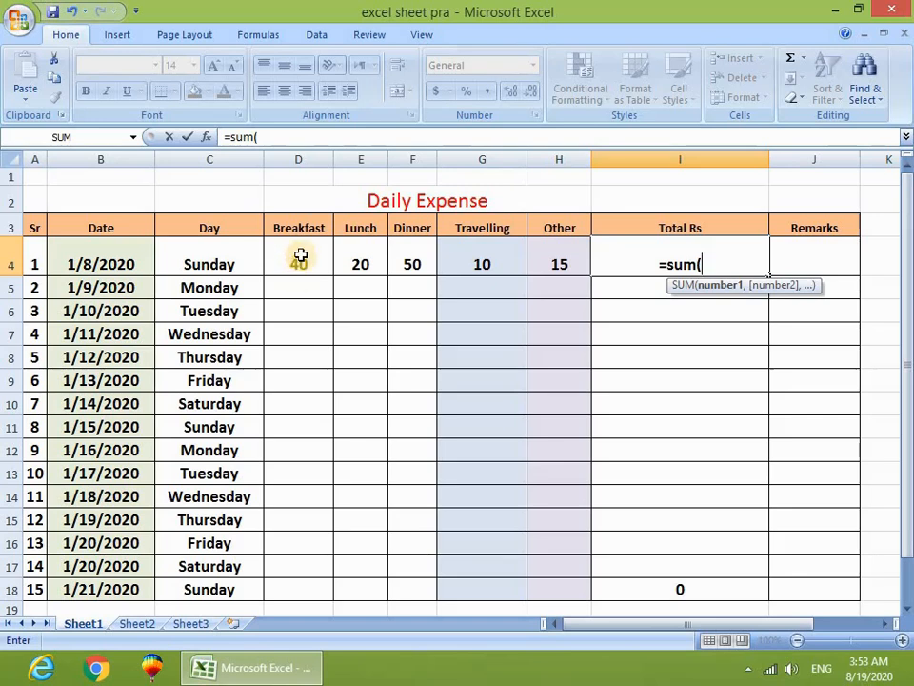
pyautogui.click(300, 256)
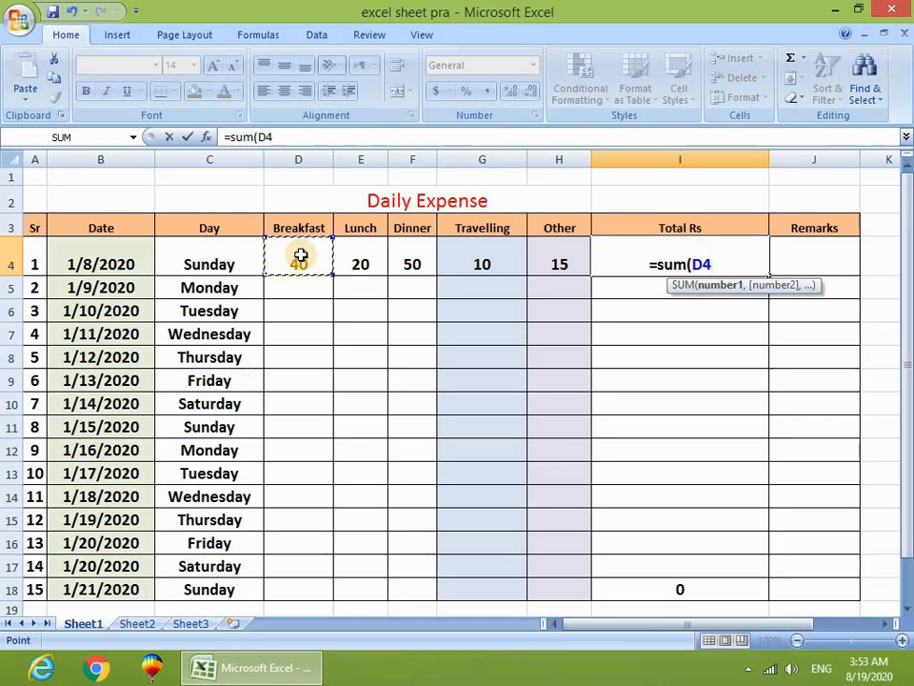
pyautogui.moveTo(340, 253); pyautogui.dragTo(564, 262)
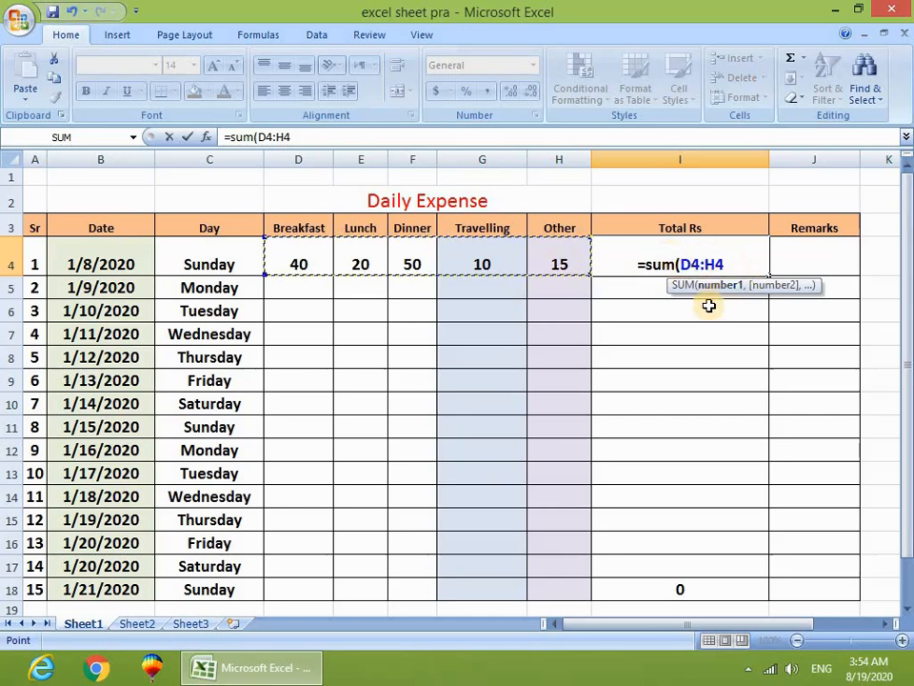
# - Remove the cell references from the unfinished formula in I4, leaving only =sum(
pyautogui.press('BackSpace')
pyautogui.press('BackSpace')
pyautogui.press('BackSpace')
pyautogui.press('BackSpace')
pyautogui.press('BackSpace')
pyautogui.click(663, 379)
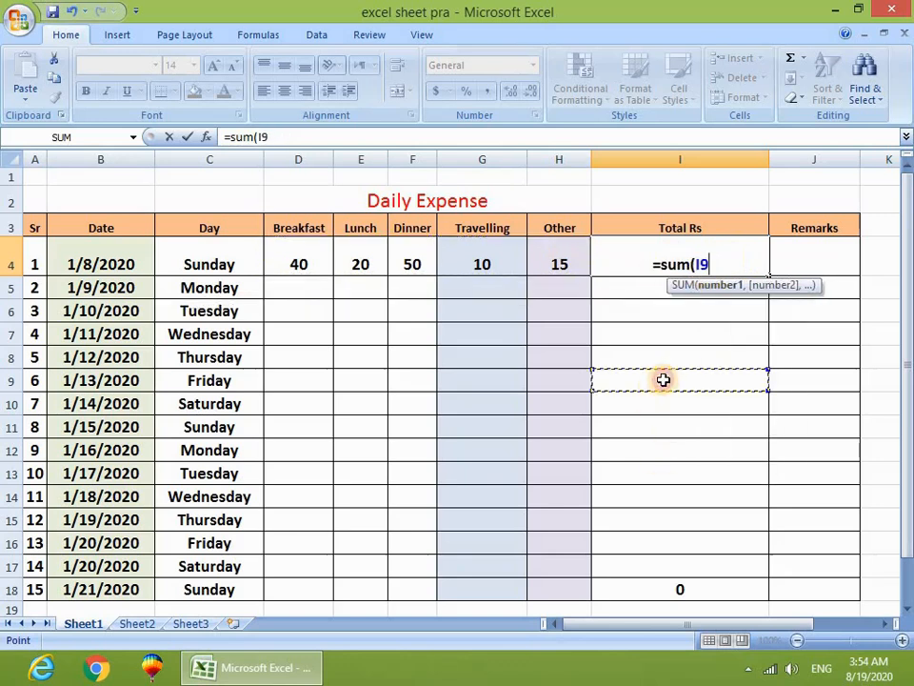
pyautogui.click(721, 258)
pyautogui.press('BackSpace')
pyautogui.press('BackSpace')
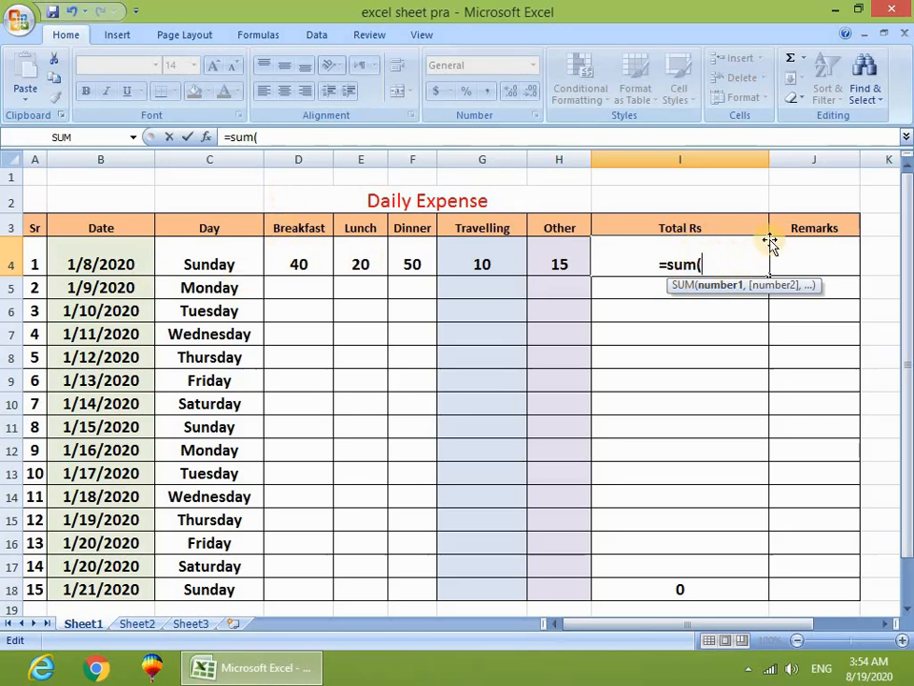
# - Complete the formula in I4 as =SUM(D4:H4) by picking the Breakfast through Other amounts
pyautogui.click(286, 264)
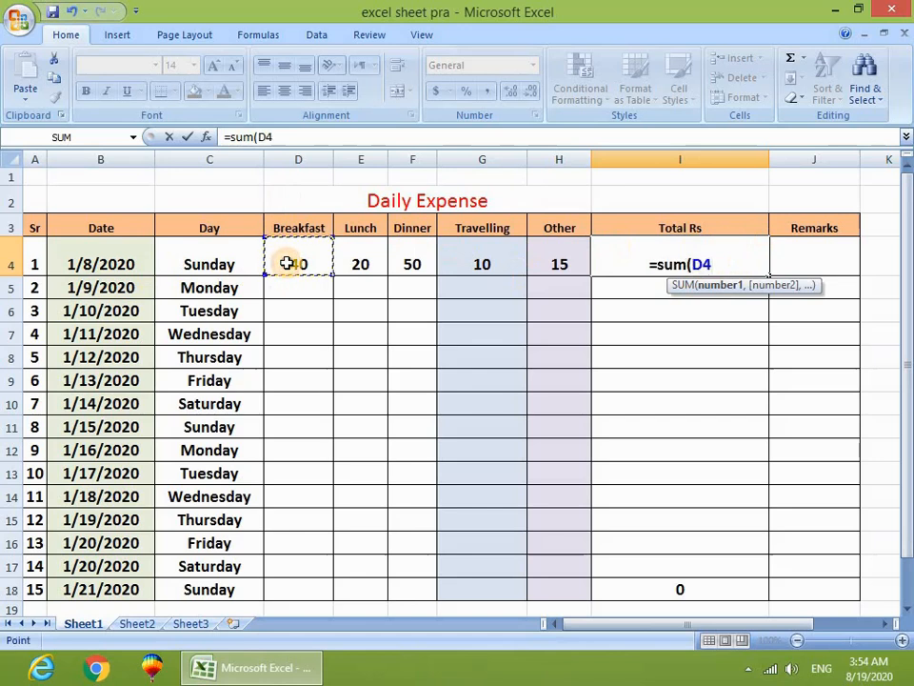
pyautogui.moveTo(287, 264); pyautogui.dragTo(547, 260)
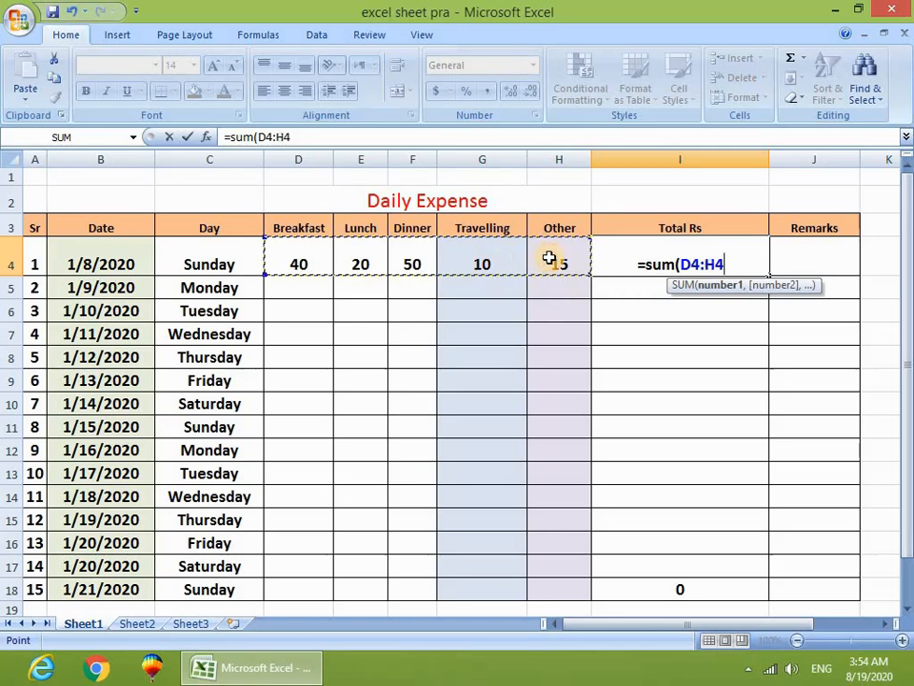
pyautogui.write(')')
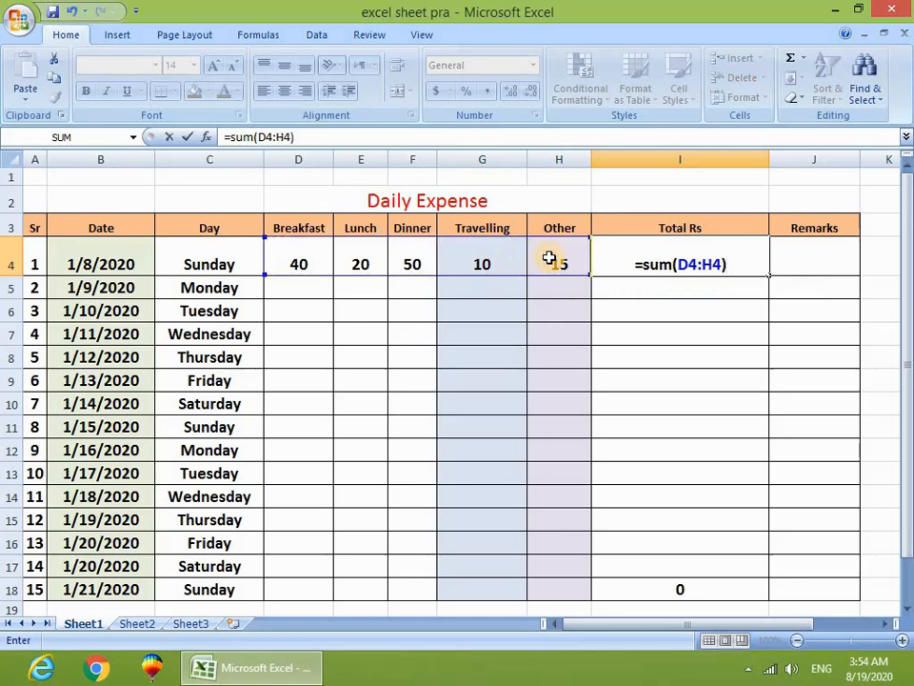
pyautogui.press('Return')
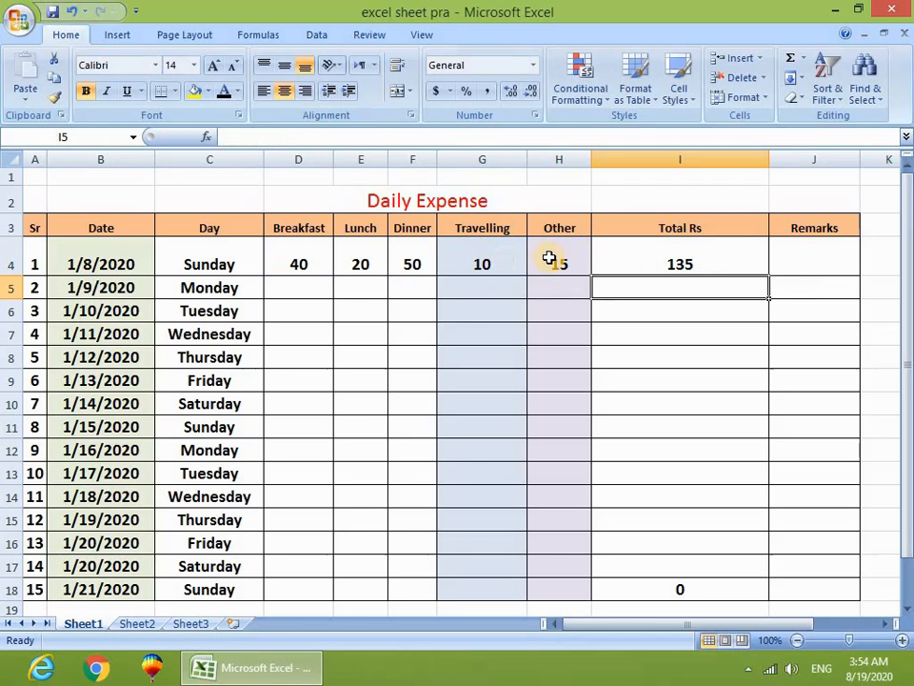
# - Clear the total formula from I4 and select the expense amounts in D4:H4
pyautogui.click(644, 262)
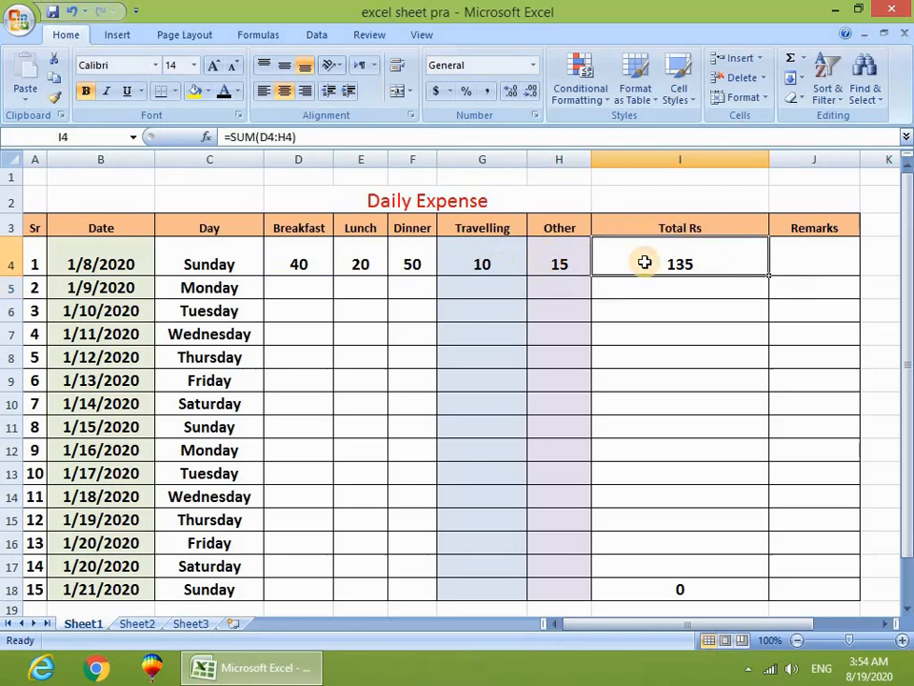
pyautogui.press('Delete')
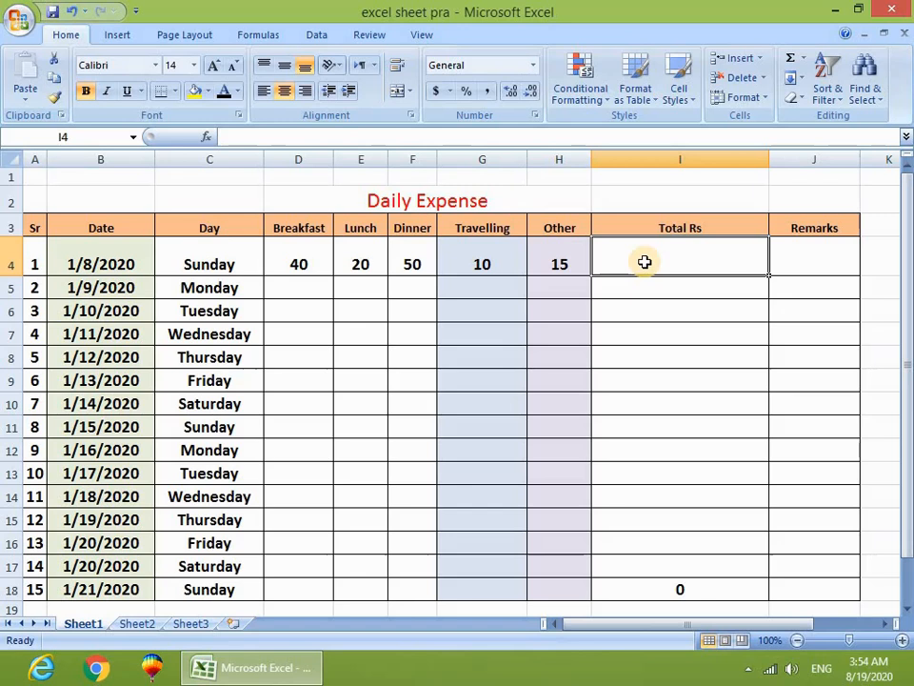
pyautogui.click(401, 254)
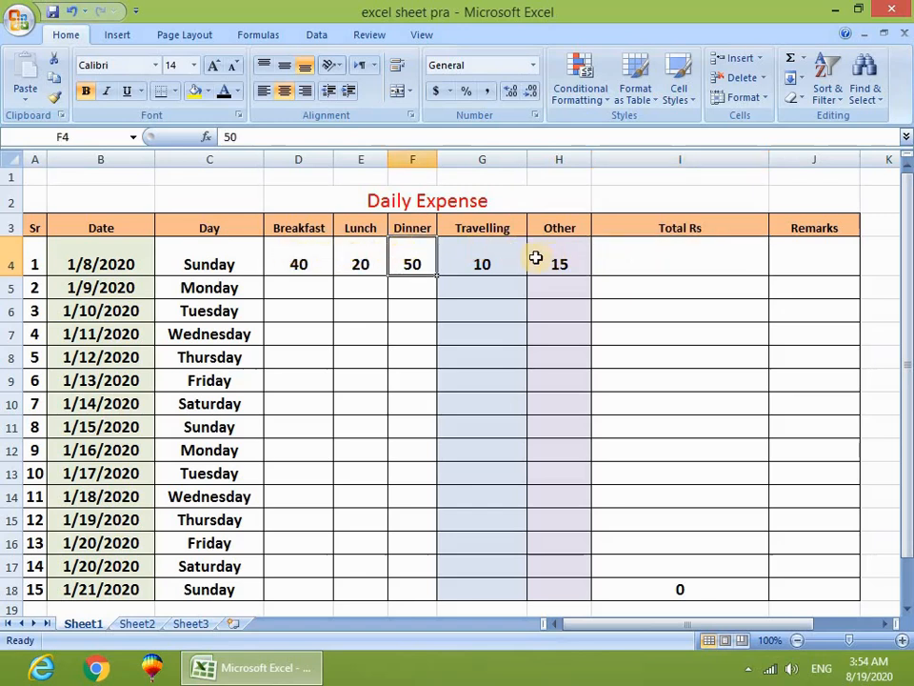
pyautogui.click(497, 259)
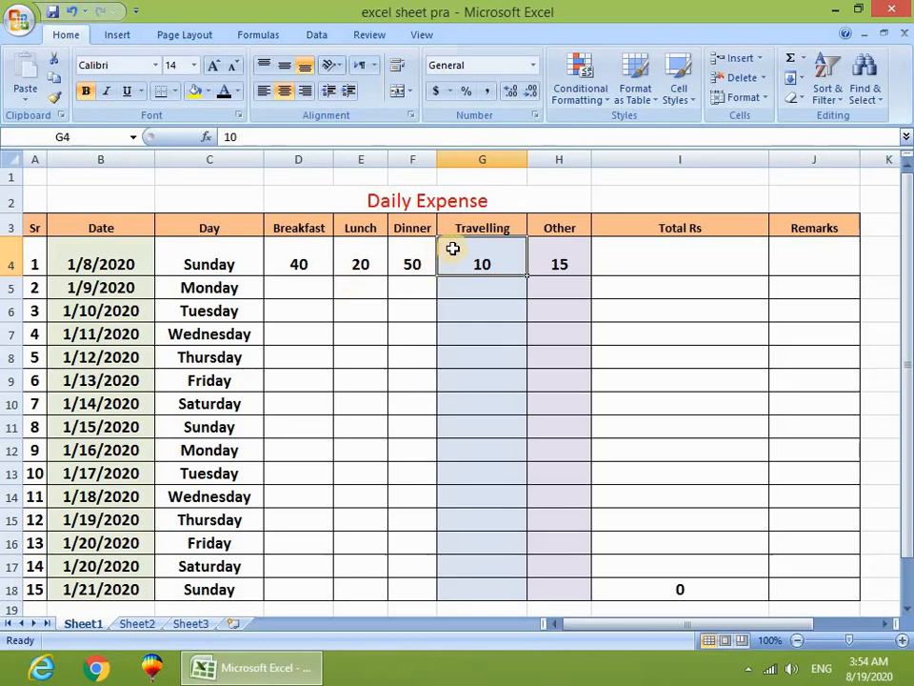
pyautogui.click(701, 258)
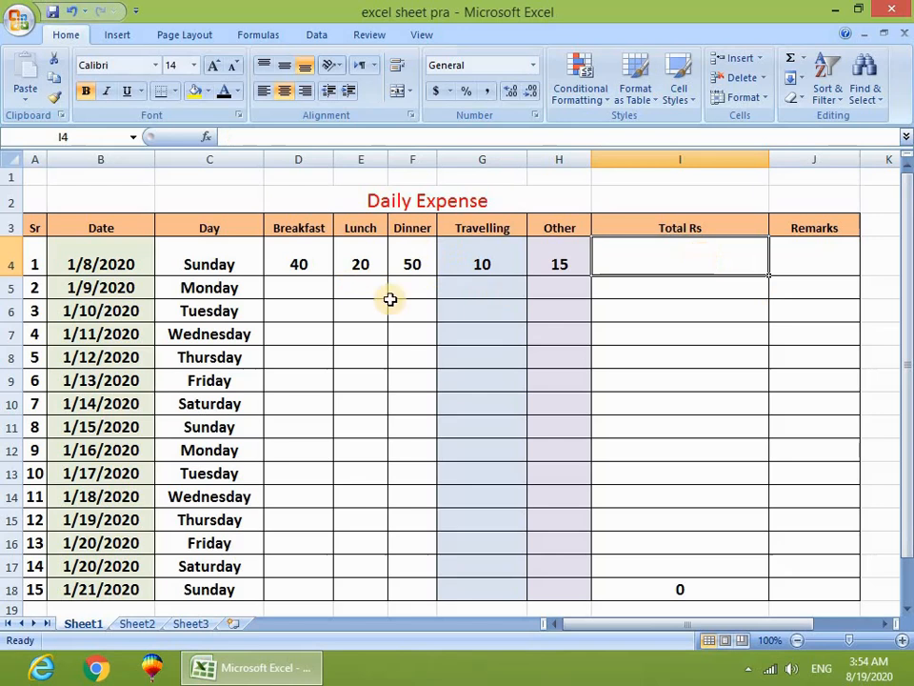
pyautogui.moveTo(298, 259); pyautogui.dragTo(561, 257)
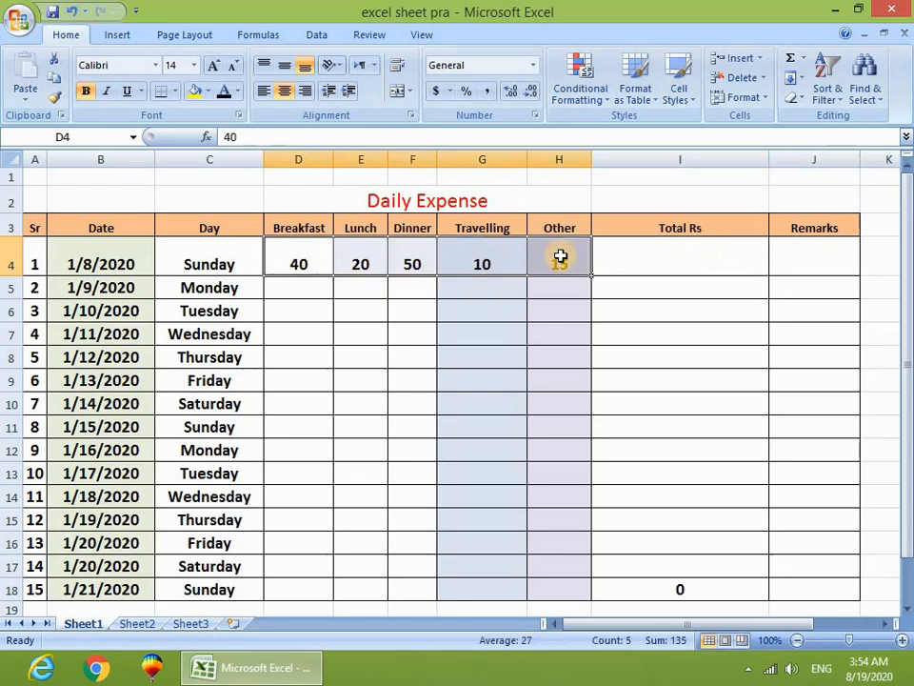
# - Enter =SUM(D4,E4) in I4 to total only the Breakfast and Lunch amounts
pyautogui.click(664, 250)
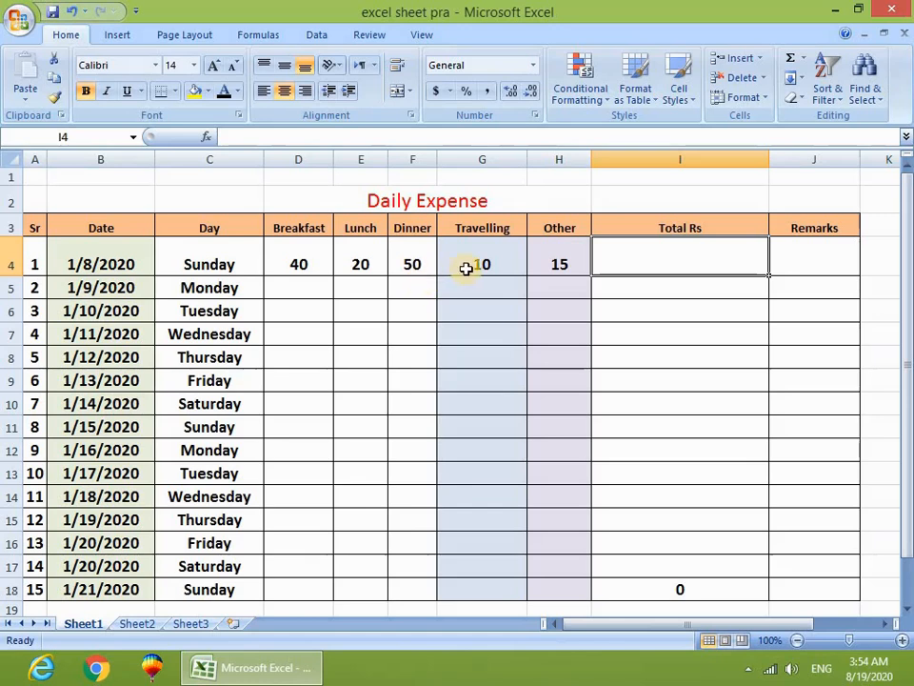
pyautogui.write('=')
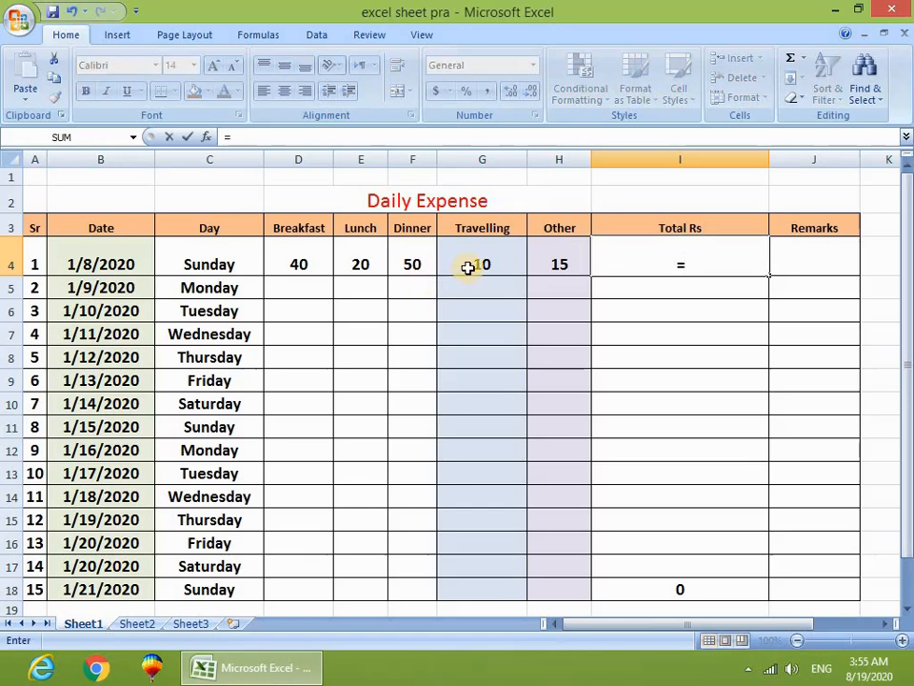
pyautogui.write('sum')
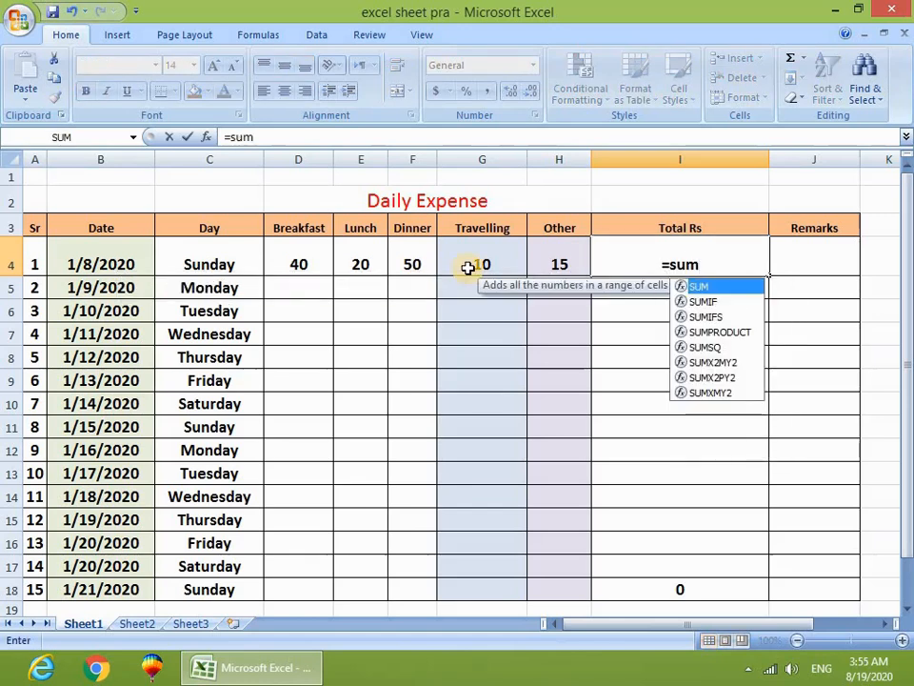
pyautogui.write('(')
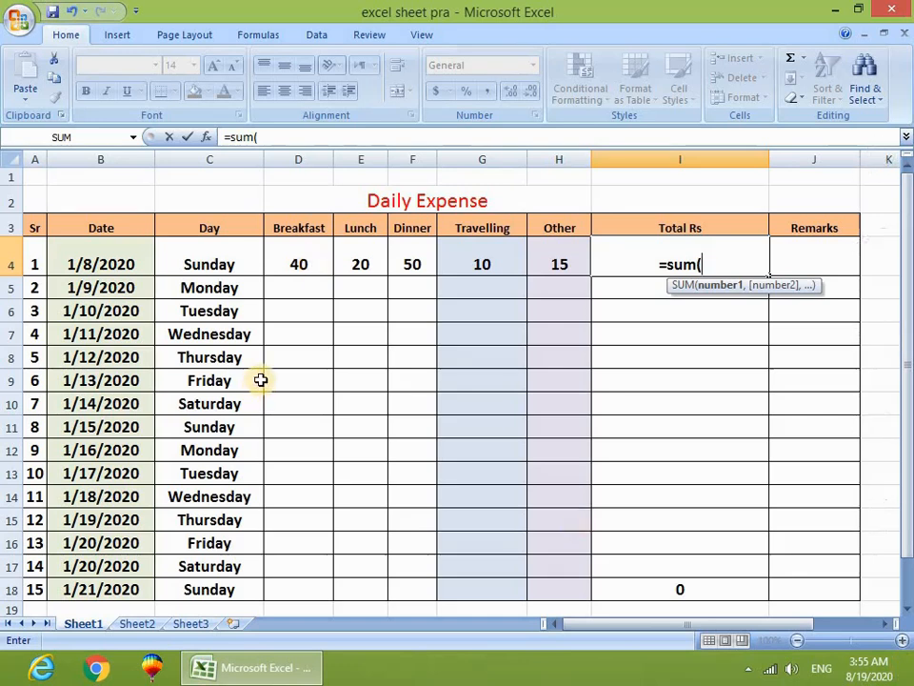
pyautogui.click(298, 261)
pyautogui.write(',')
pyautogui.click(353, 260)
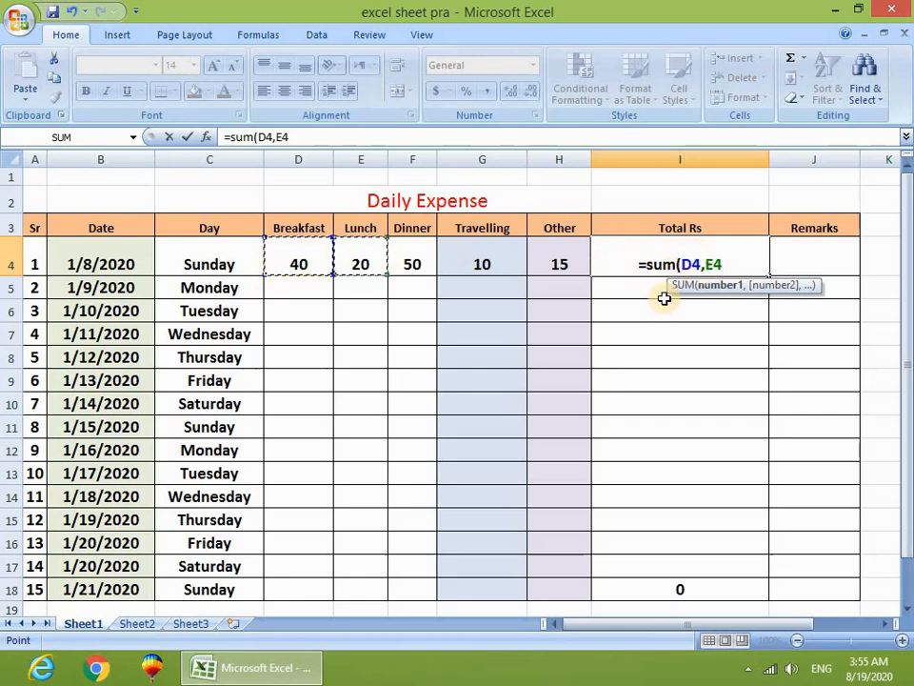
pyautogui.write(')')
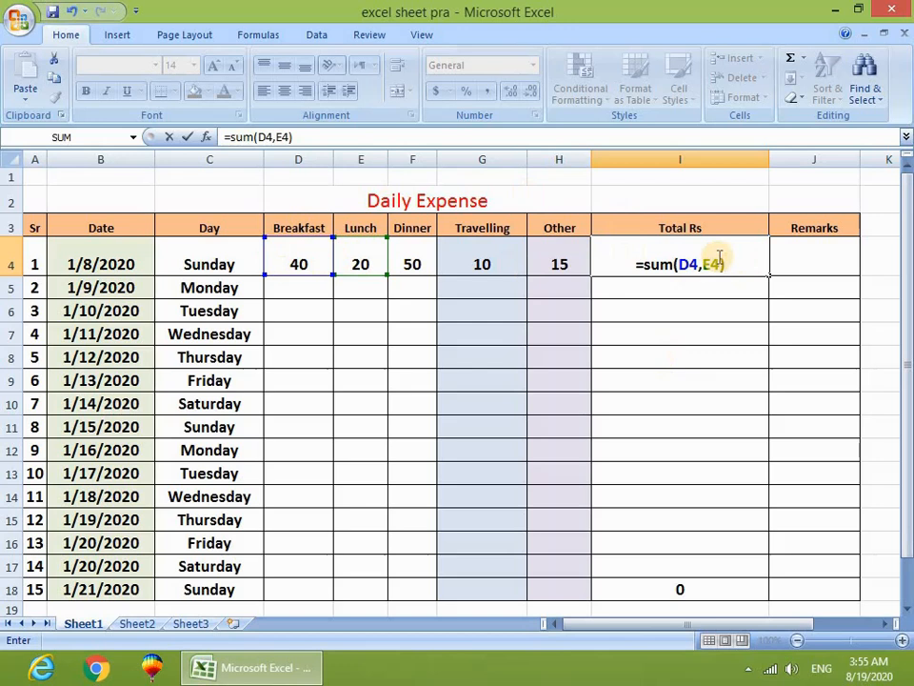
pyautogui.press('Return')
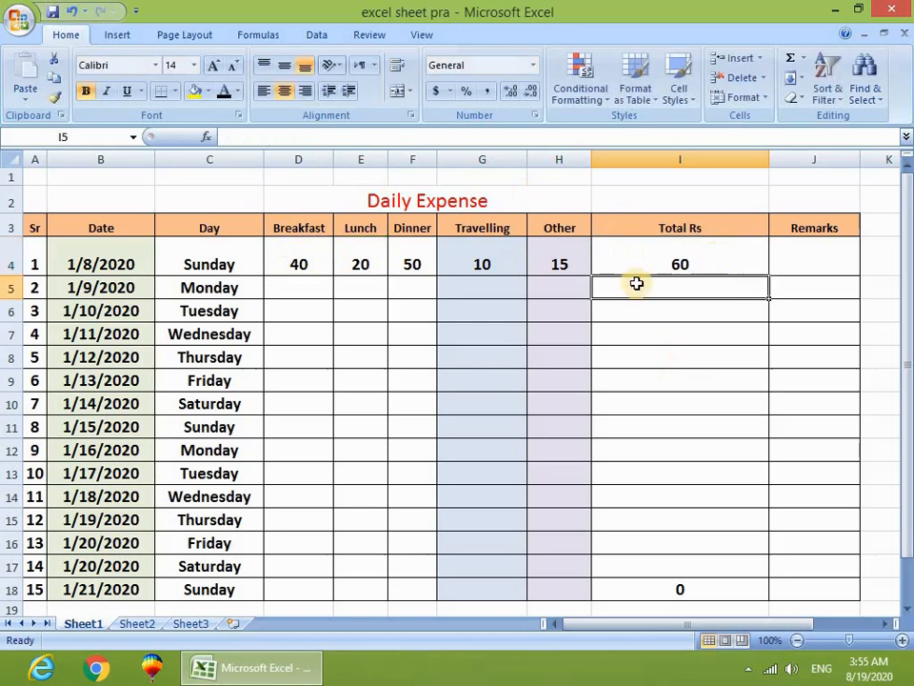
# - Set the Travelling amount in the 1/8/2020 row to 20
pyautogui.click(484, 265)
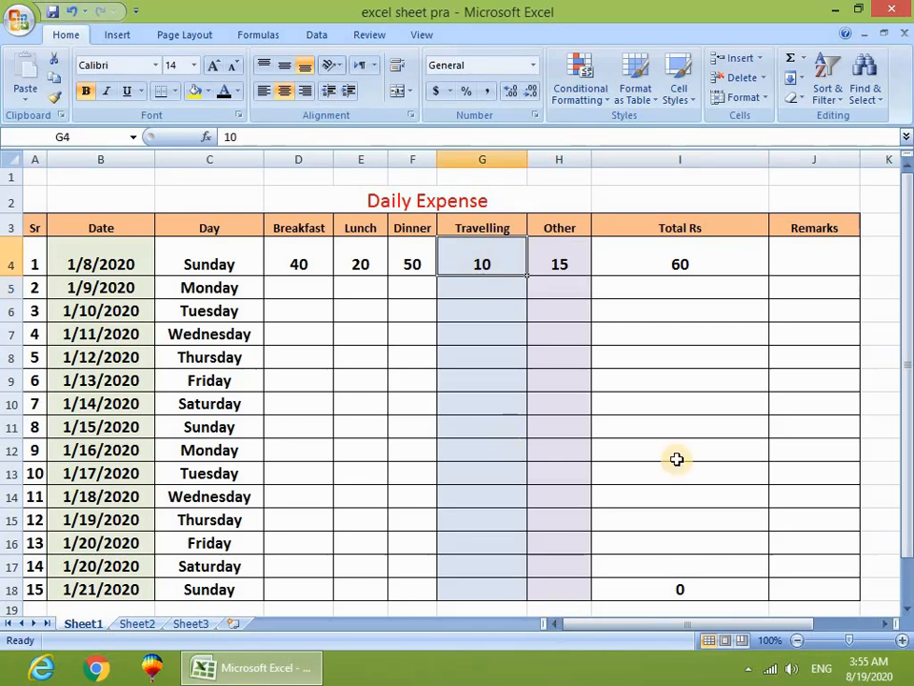
pyautogui.write('20')
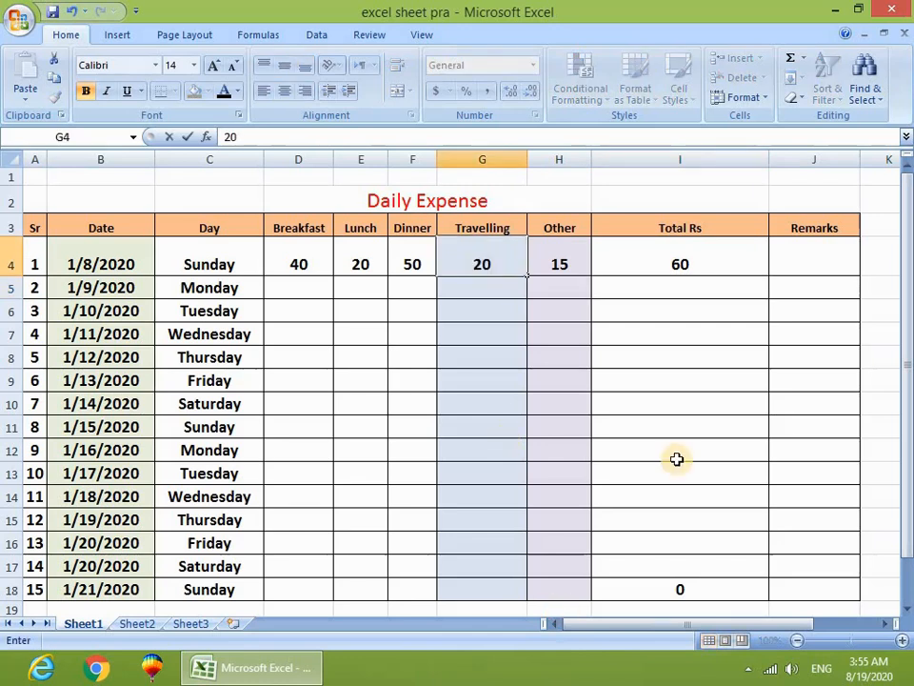
pyautogui.press('Return')
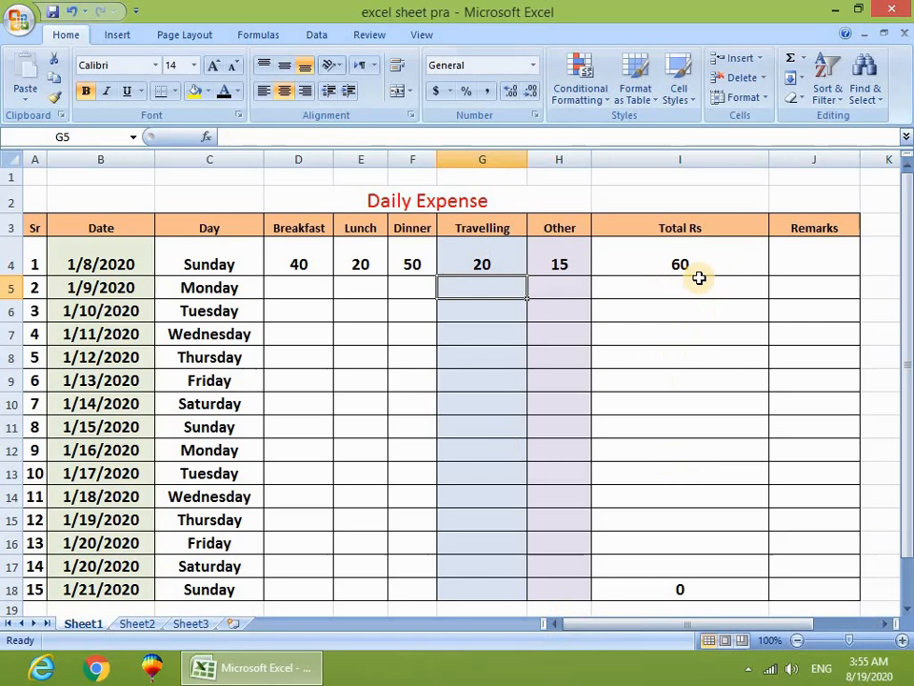
pyautogui.moveTo(412, 248); pyautogui.dragTo(478, 256)
pyautogui.click(408, 335)
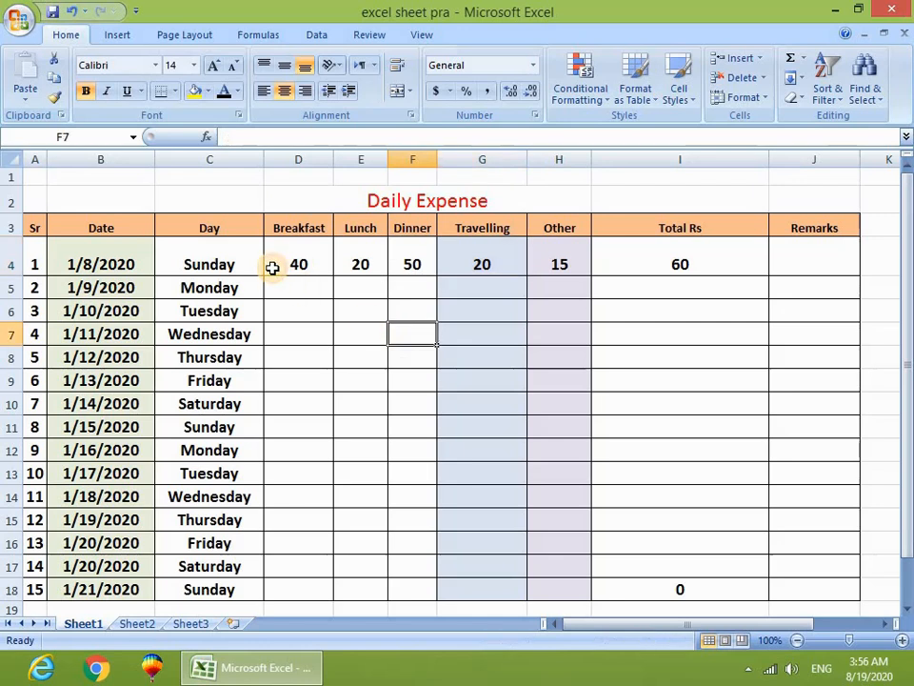
pyautogui.moveTo(273, 268); pyautogui.dragTo(310, 259)
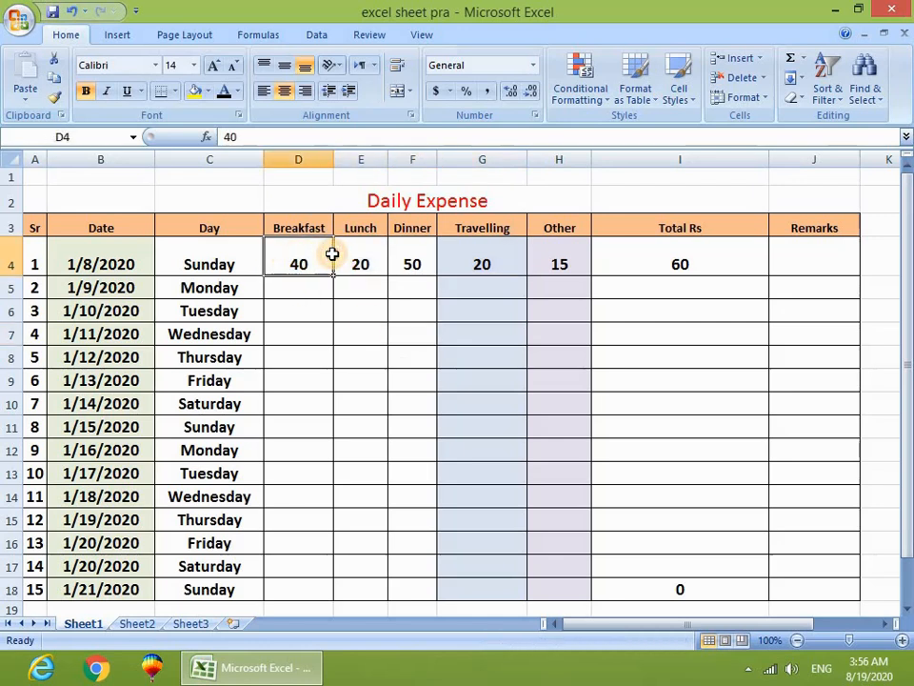
pyautogui.click(395, 303)
pyautogui.click(369, 263)
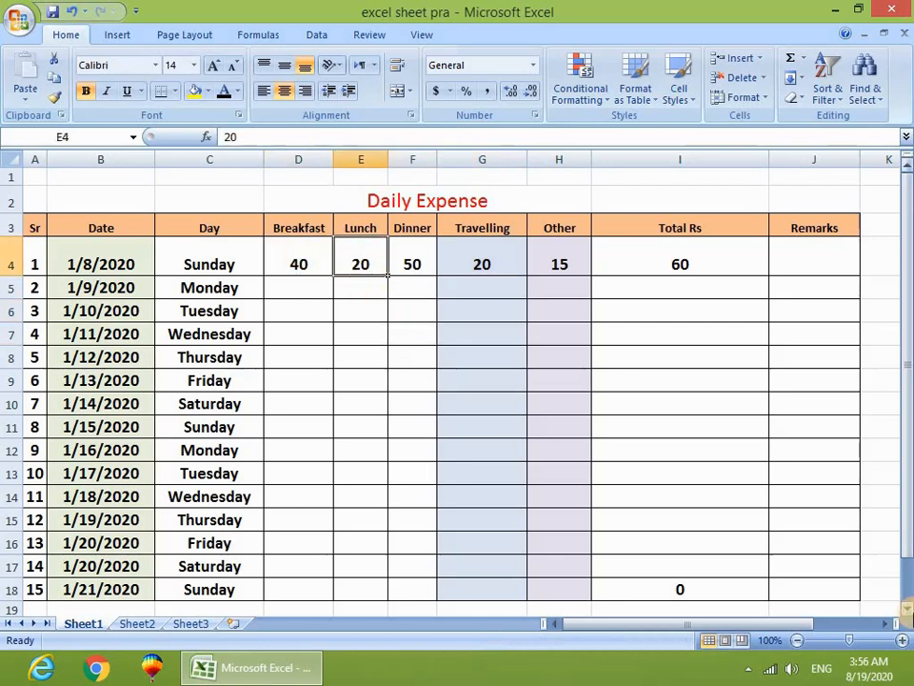
# - Set the 1/8/2020 row's Lunch amount to 19 and Breakfast amount to 41, and select D4:E4 and F4:H4 for comparison
pyautogui.write('19')
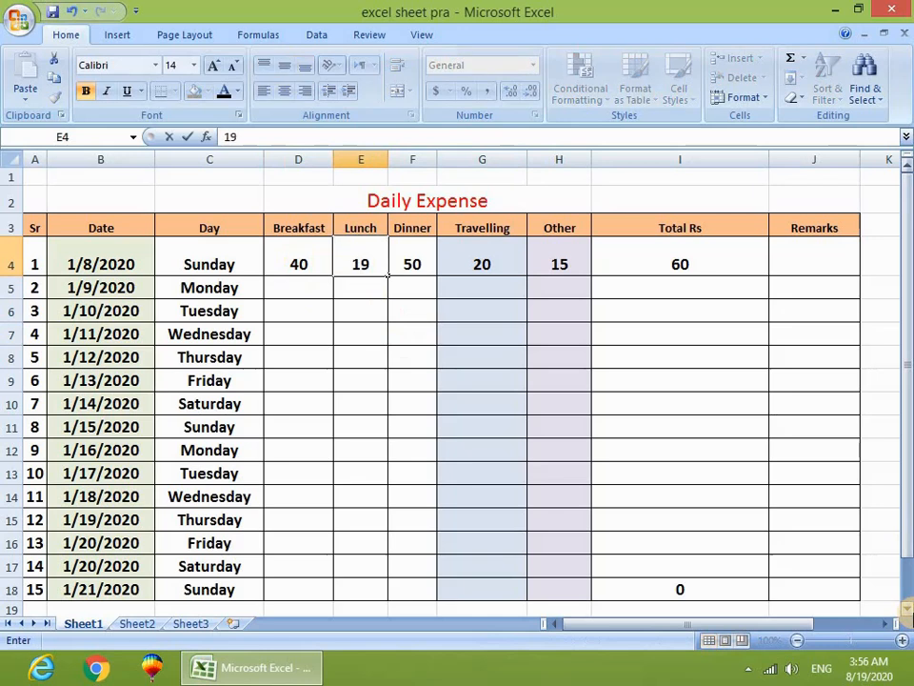
pyautogui.press('Return')
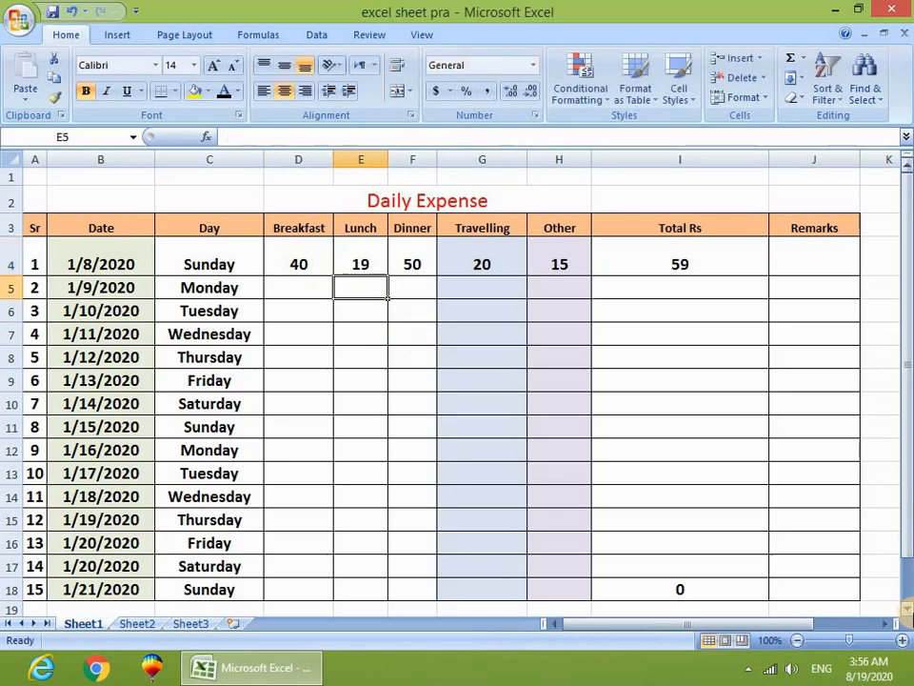
pyautogui.click(284, 263)
pyautogui.write('41')
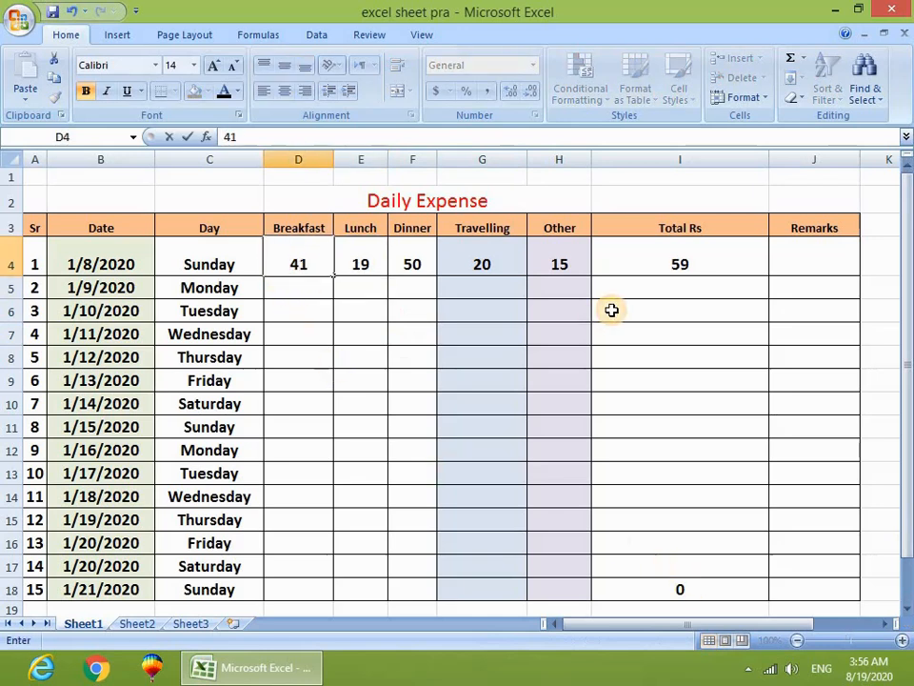
pyautogui.press('Return')
pyautogui.moveTo(300, 264); pyautogui.dragTo(362, 267)
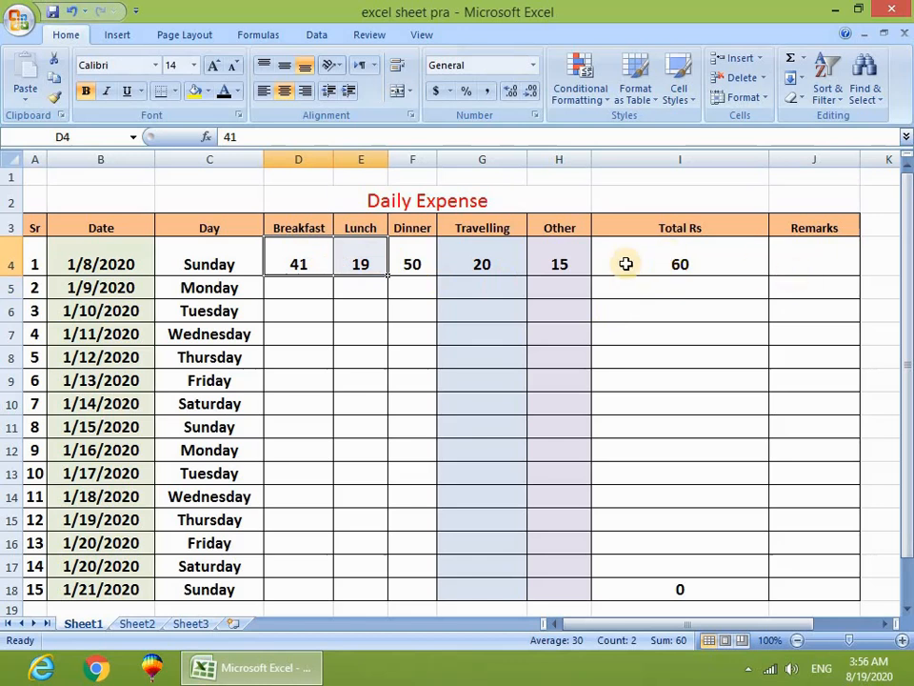
pyautogui.moveTo(536, 258); pyautogui.dragTo(420, 261)
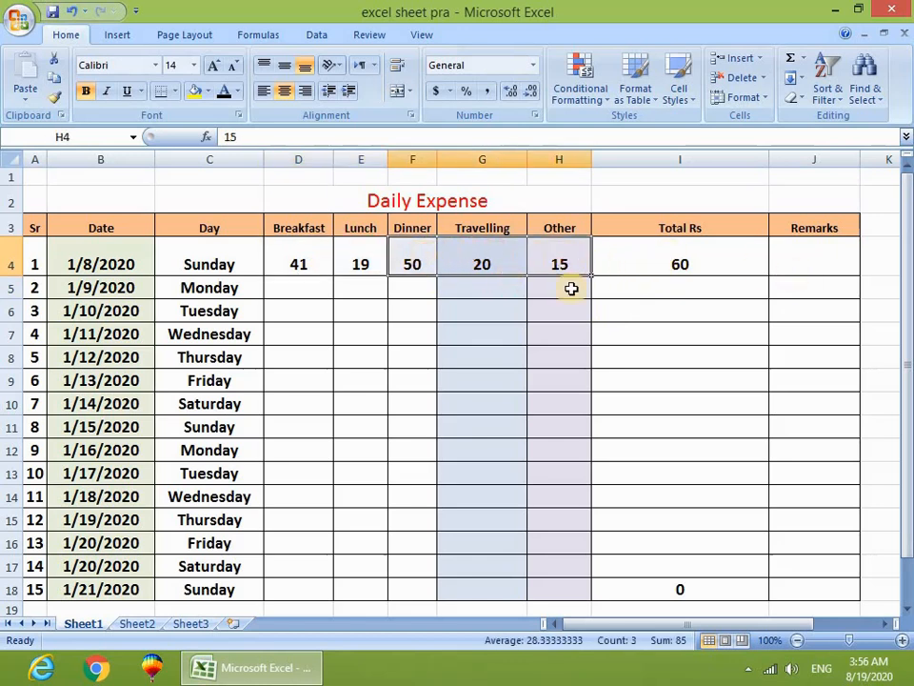
# - Clear the total formula from I4 and all expense amounts in D4:H4
pyautogui.click(670, 259)
pyautogui.press('Delete')
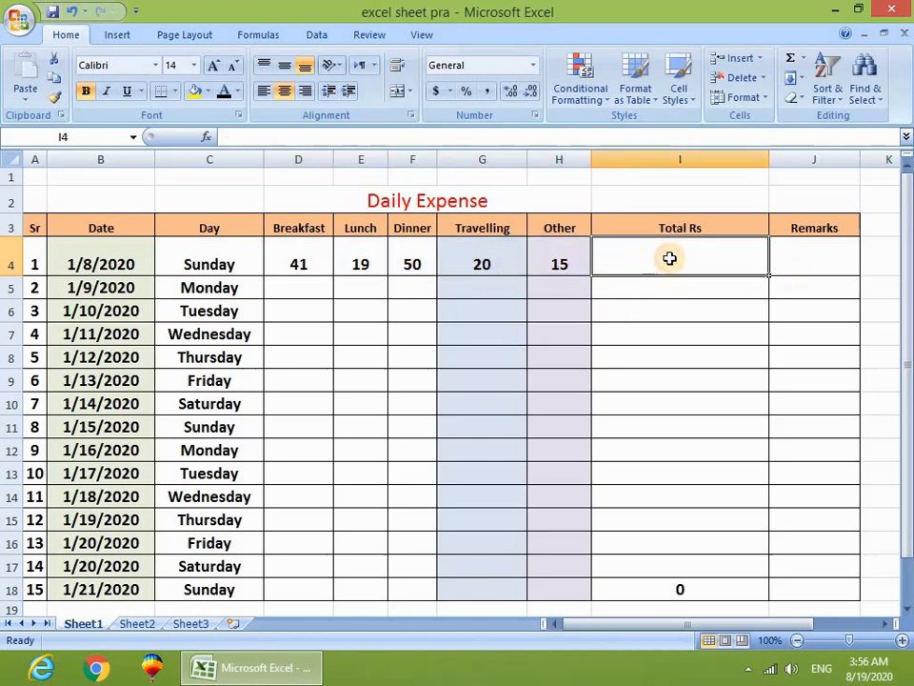
pyautogui.click(320, 383)
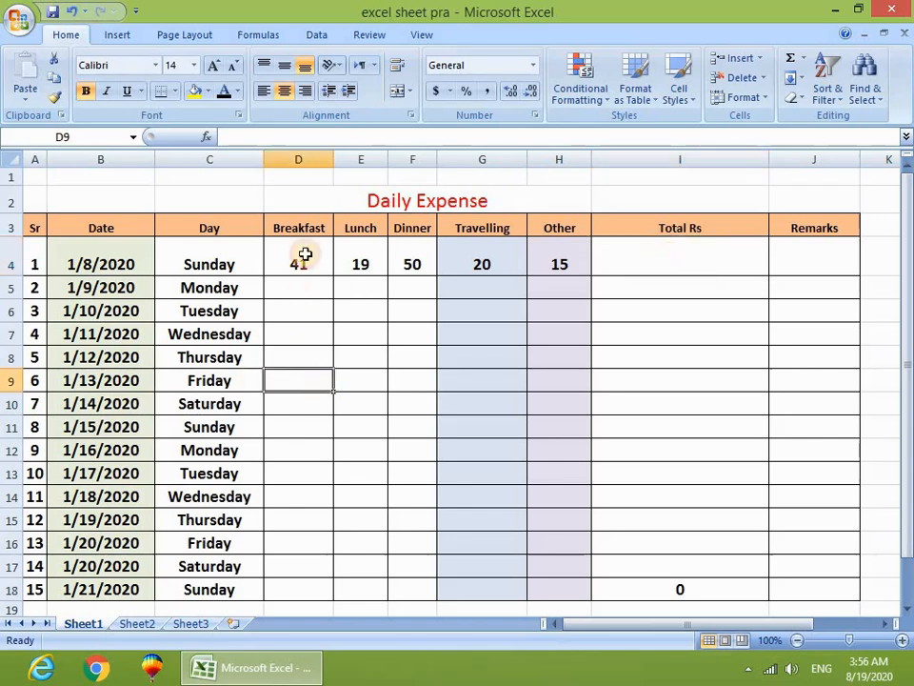
pyautogui.moveTo(305, 254); pyautogui.dragTo(555, 282)
pyautogui.press('Delete')
pyautogui.click(324, 311)
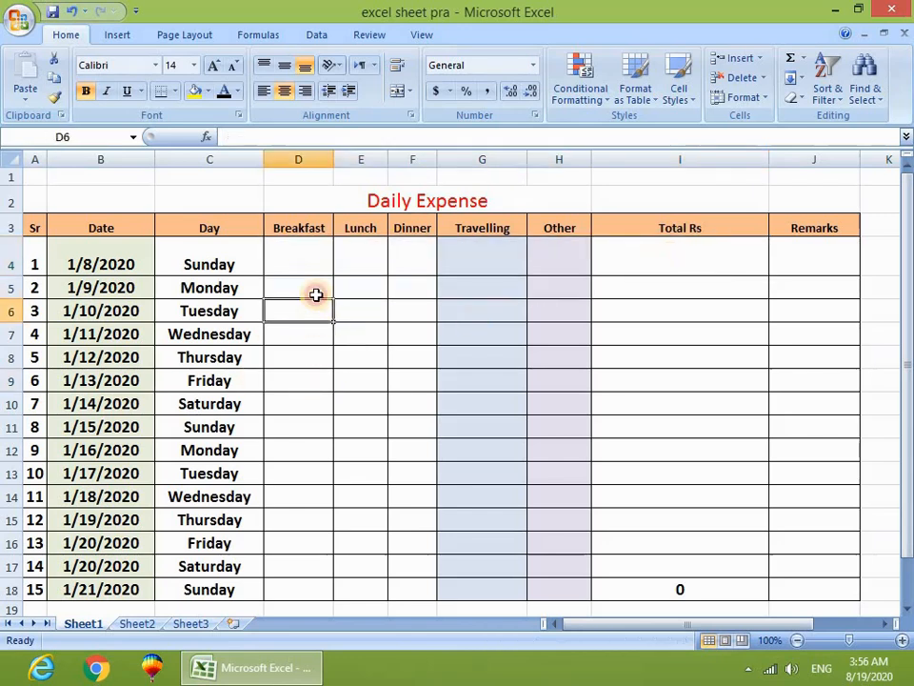
# - Enter Breakfast amounts of 40 for 1/8/2020 and 0 for 1/9/2020
pyautogui.click(304, 255)
pyautogui.write('40')
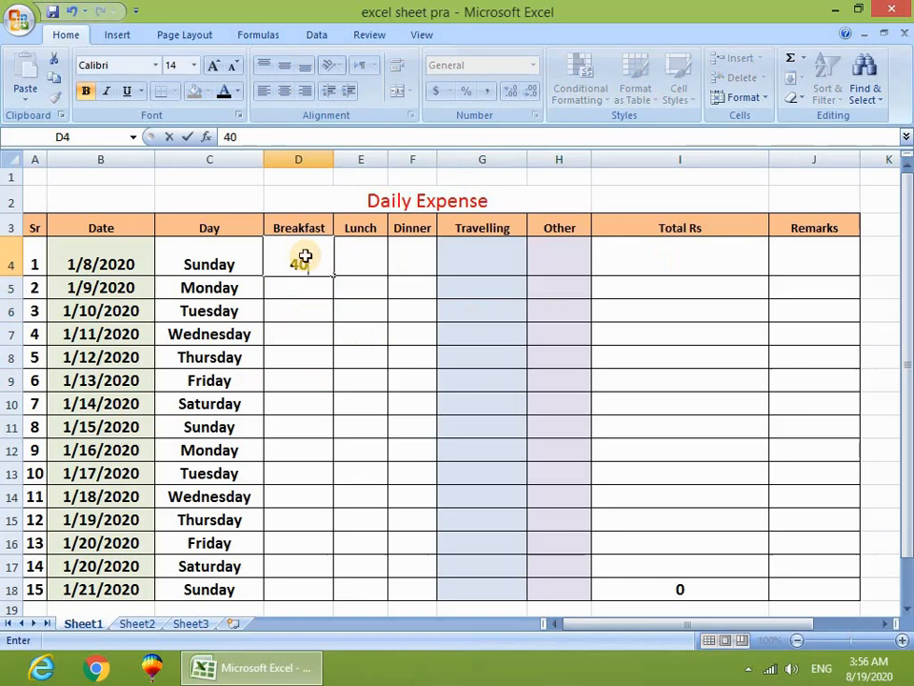
pyautogui.press('Right')
pyautogui.press('Right')
pyautogui.press('Down')
pyautogui.press('Down')
pyautogui.press('Down')
pyautogui.press('Down')
pyautogui.press('Left')
pyautogui.press('Left')
pyautogui.press('Left')
pyautogui.press('Right')
pyautogui.press('Right')
pyautogui.press('Up')
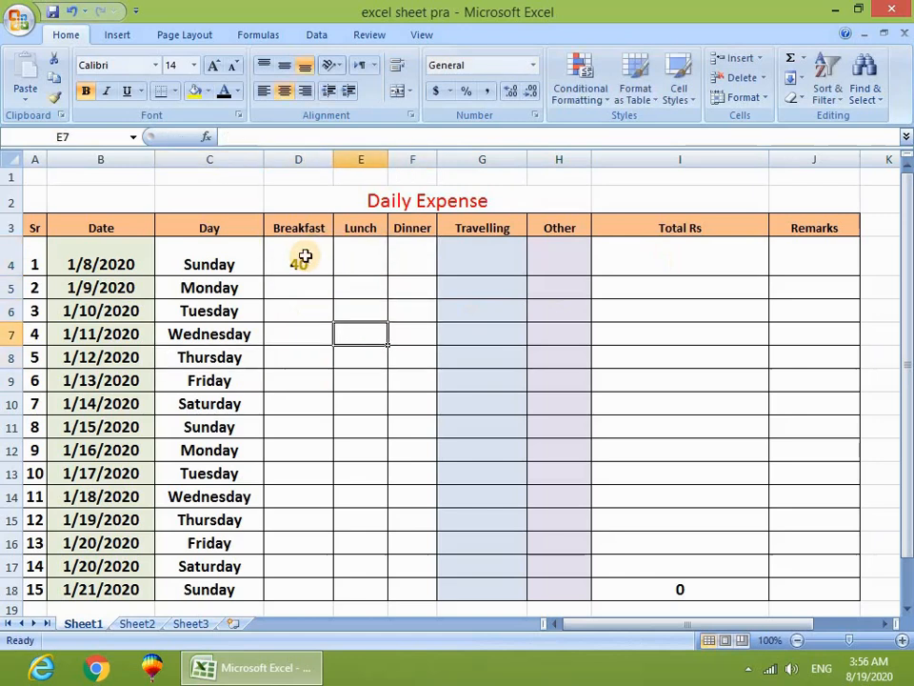
pyautogui.press('Left')
pyautogui.press('Up')
pyautogui.press('Up')
pyautogui.press('Up')
pyautogui.press('Down')
pyautogui.write('0')
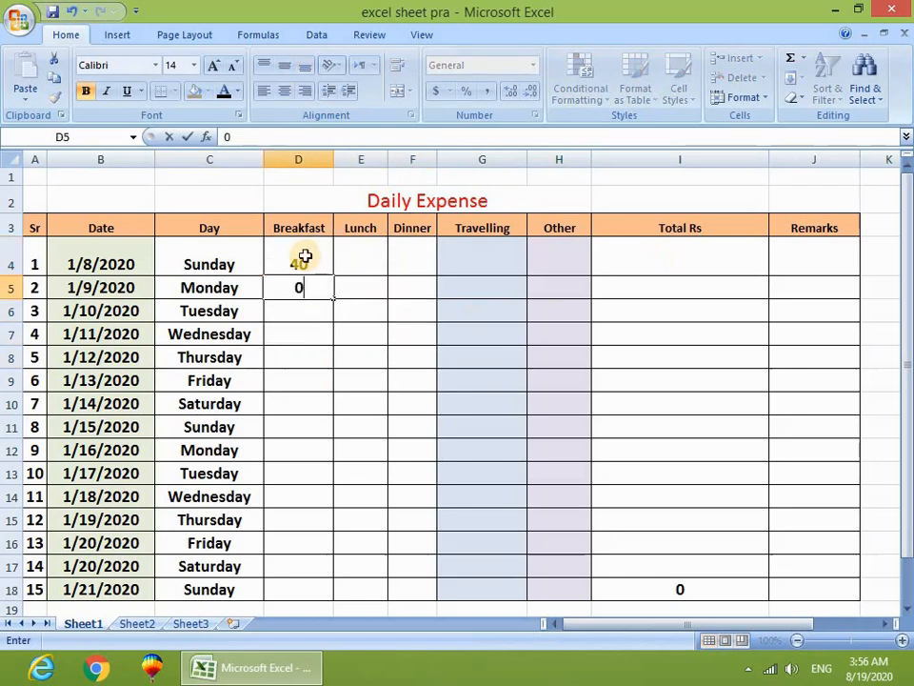
pyautogui.press('Down')
# - Enter 15 as the Breakfast amount for 1/13/2020 and 50 as the Travelling amount for 1/12/2020
pyautogui.press('Down')
pyautogui.press('Down')
pyautogui.press('Down')
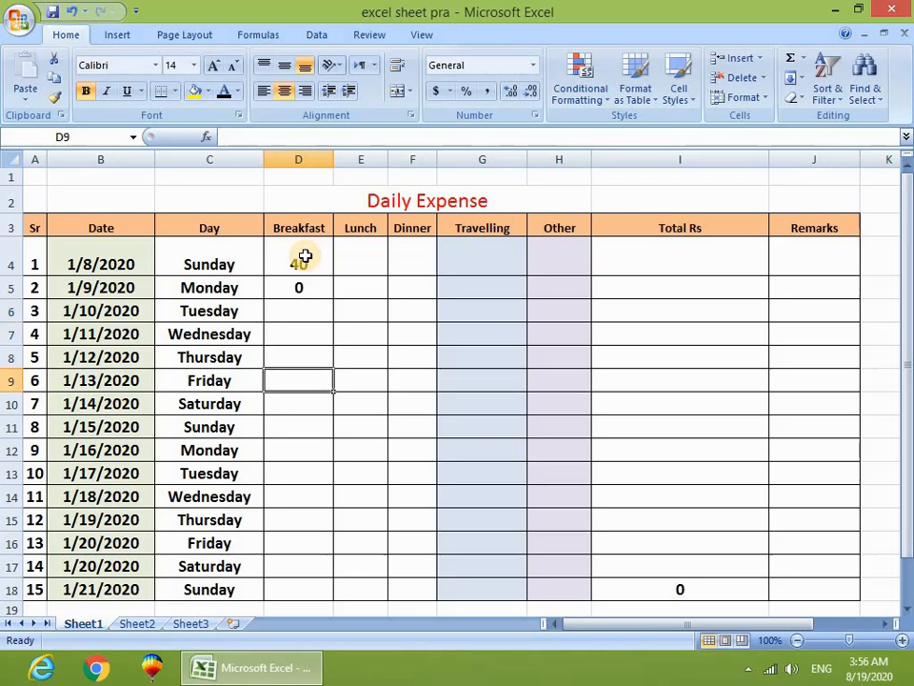
pyautogui.write('15')
pyautogui.press('Right')
pyautogui.press('Right')
pyautogui.press('Right')
pyautogui.press('Up')
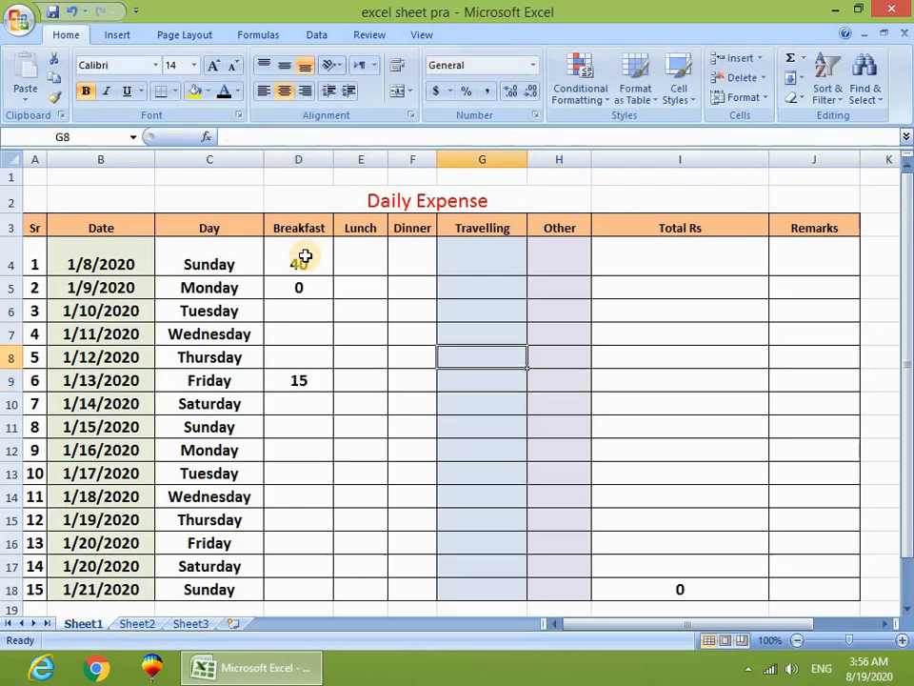
pyautogui.write('50')
pyautogui.press('Return')
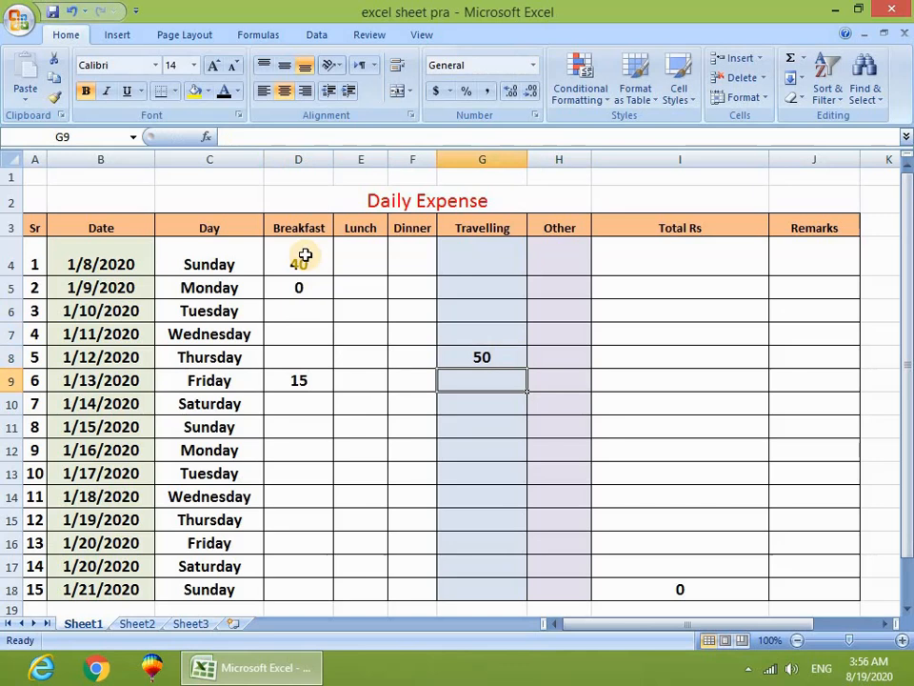
# - Enter =SUM(D4,D9,G8) in I4 to total the three scattered amounts by picking their non-adjacent cells
pyautogui.click(666, 261)
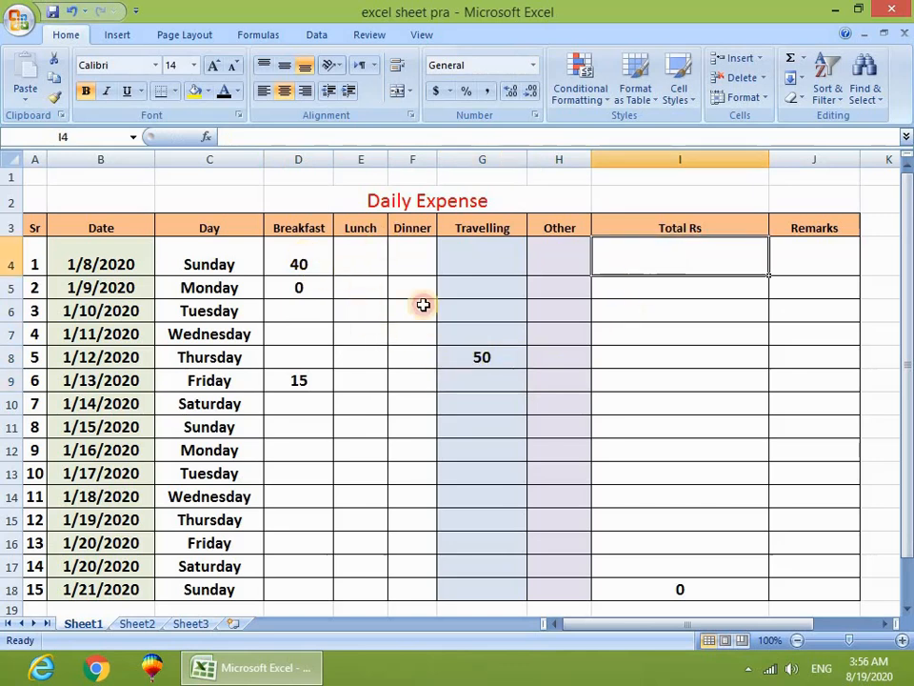
pyautogui.click(309, 266)
pyautogui.click(302, 383)
pyautogui.click(465, 355)
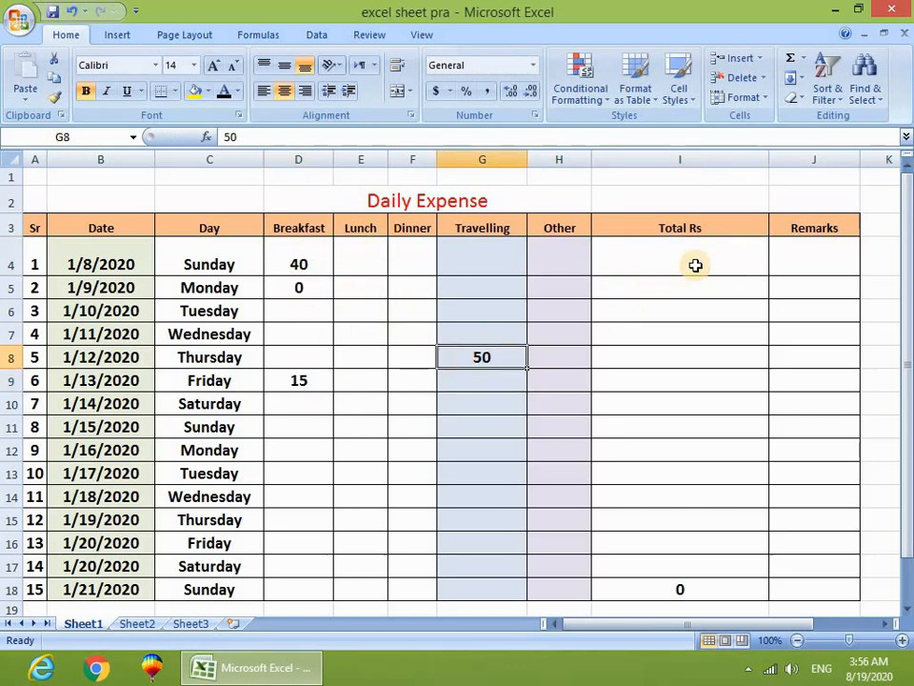
pyautogui.click(695, 259)
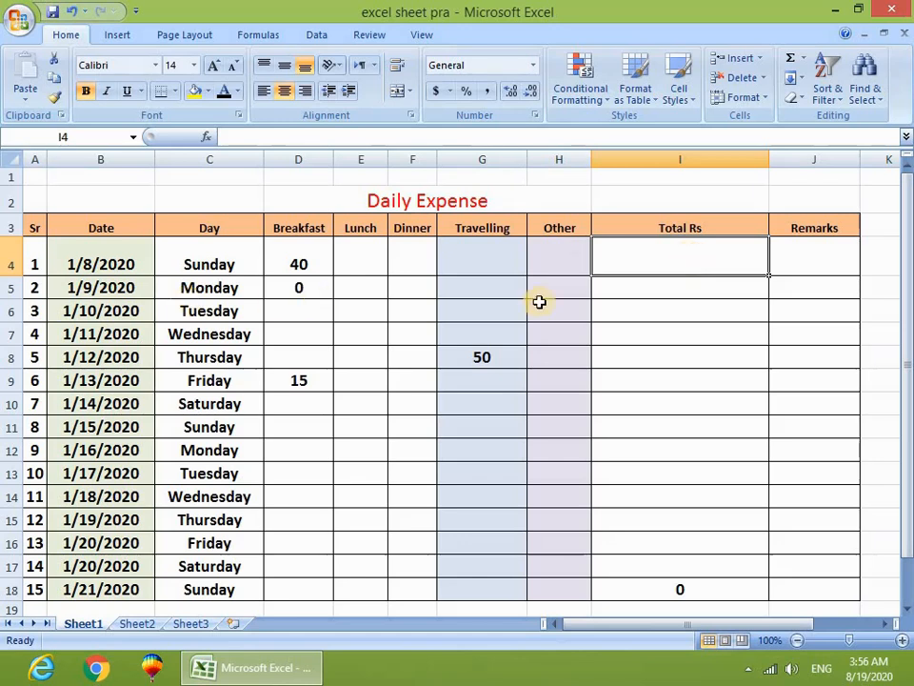
pyautogui.moveTo(301, 259); pyautogui.dragTo(484, 373)
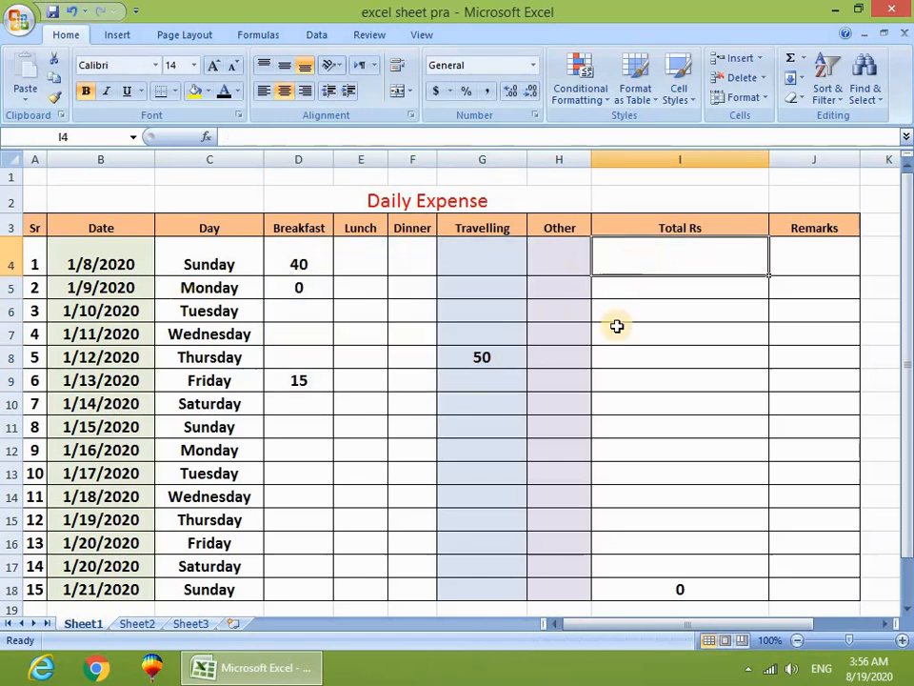
pyautogui.write('=')
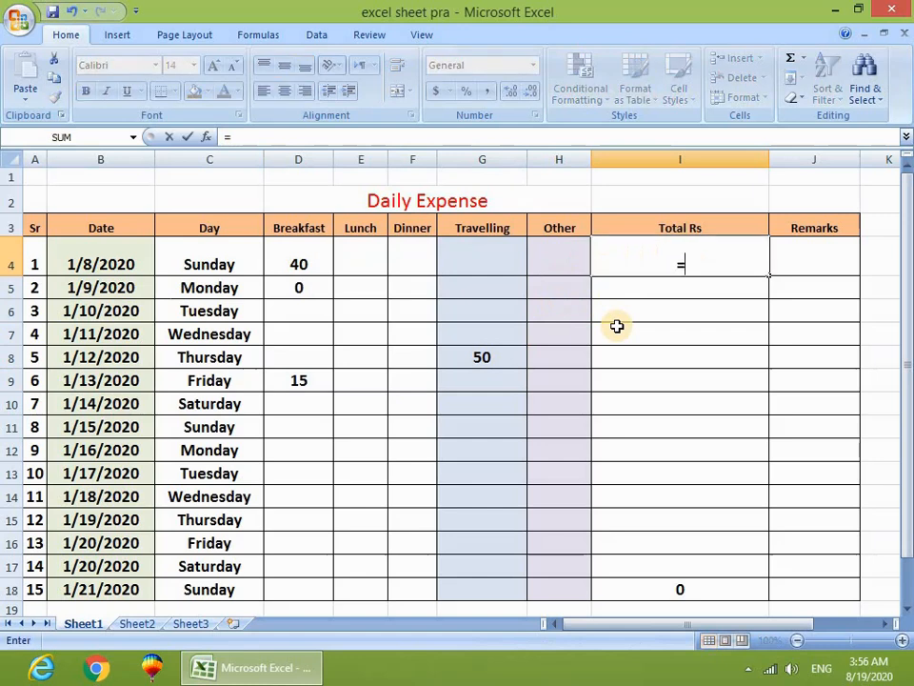
pyautogui.write('sum')
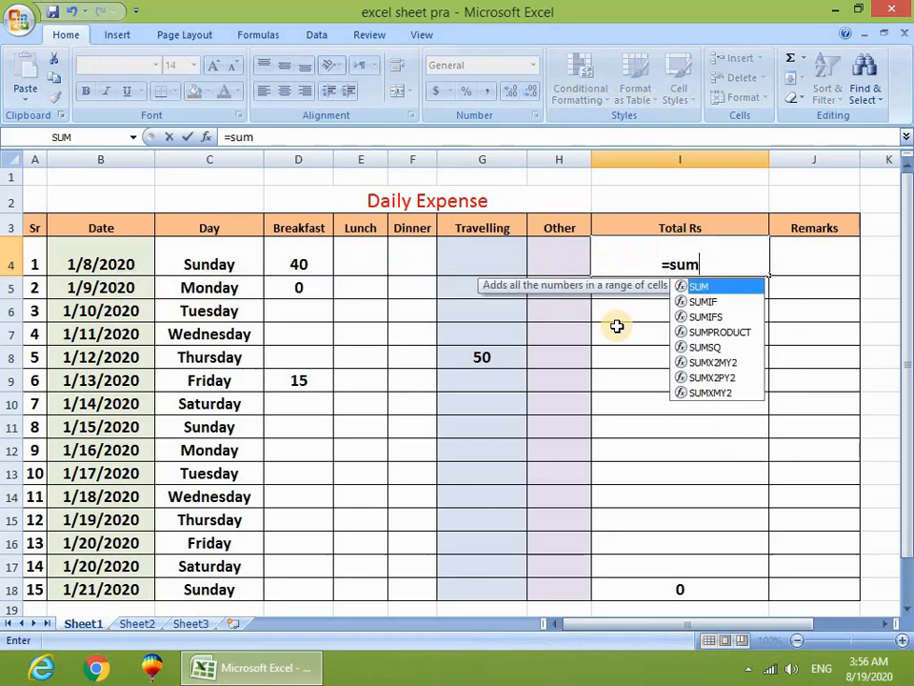
pyautogui.write('(')
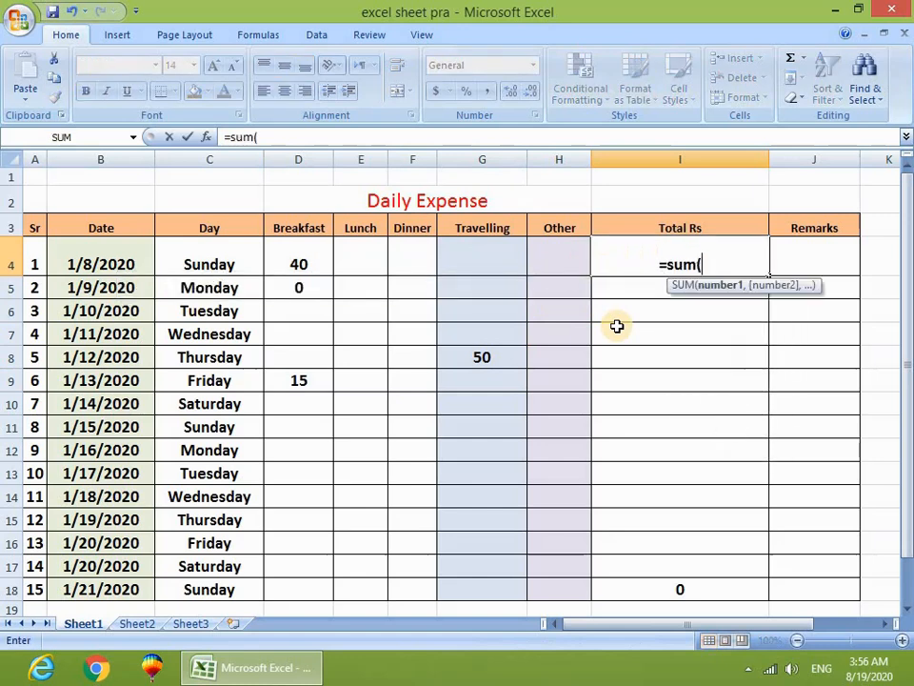
pyautogui.click(303, 264)
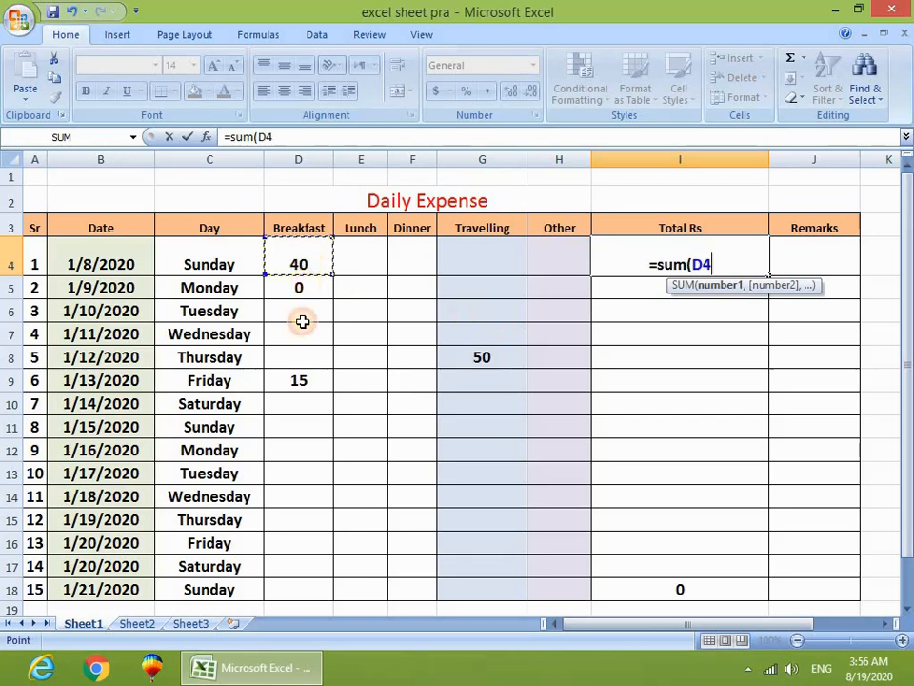
pyautogui.keyDown('ctrl'); pyautogui.click(300, 378); pyautogui.keyUp('ctrl')
pyautogui.keyDown('ctrl'); pyautogui.click(473, 355); pyautogui.keyUp('ctrl')
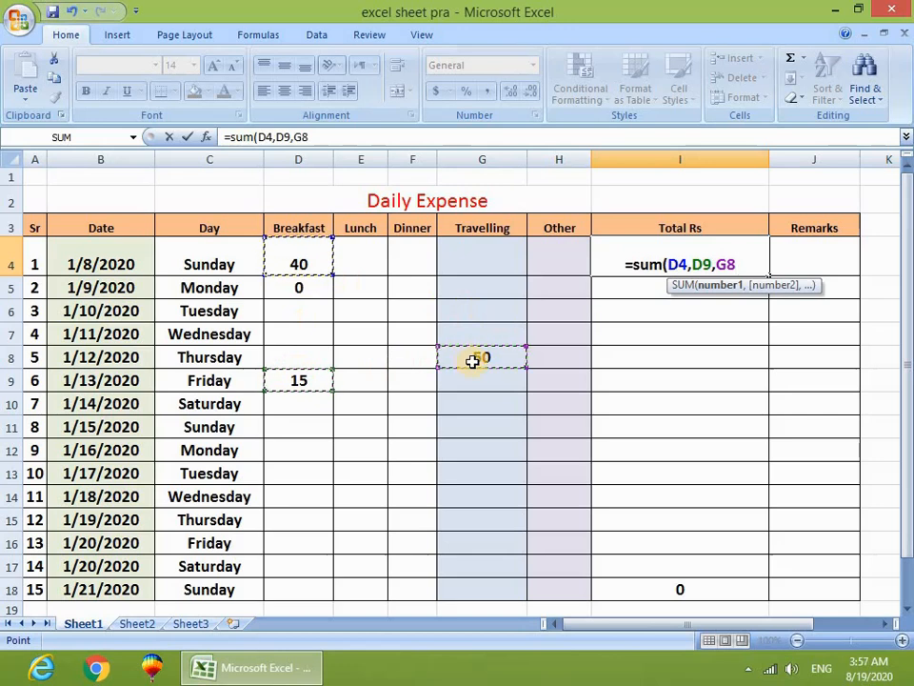
pyautogui.write(')')
pyautogui.press('Return')
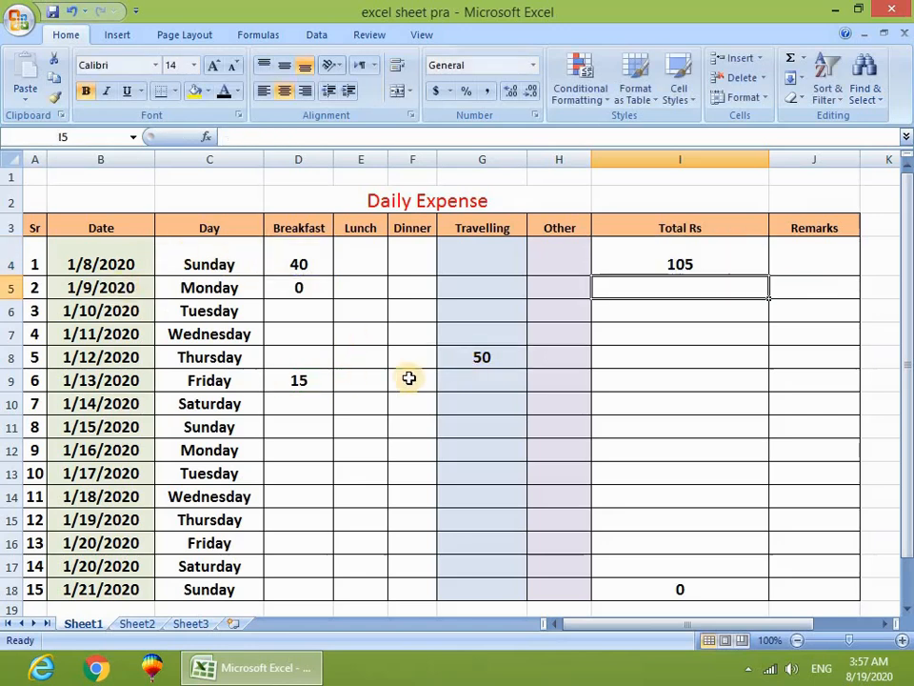
# - Set the Travelling amount in the 1/12/2020 row to 51
pyautogui.click(474, 360)
pyautogui.write('51')
pyautogui.press('Return')
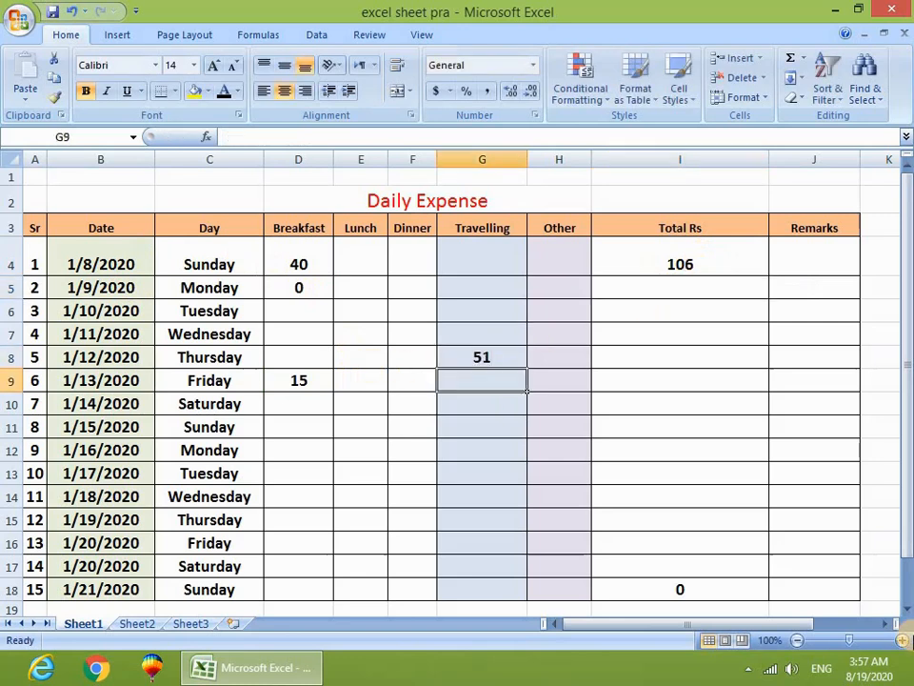
# - Clear all amounts and the total formula from the range D4:I10
pyautogui.click(683, 262)
pyautogui.moveTo(298, 257); pyautogui.dragTo(637, 395)
pyautogui.press('Delete')
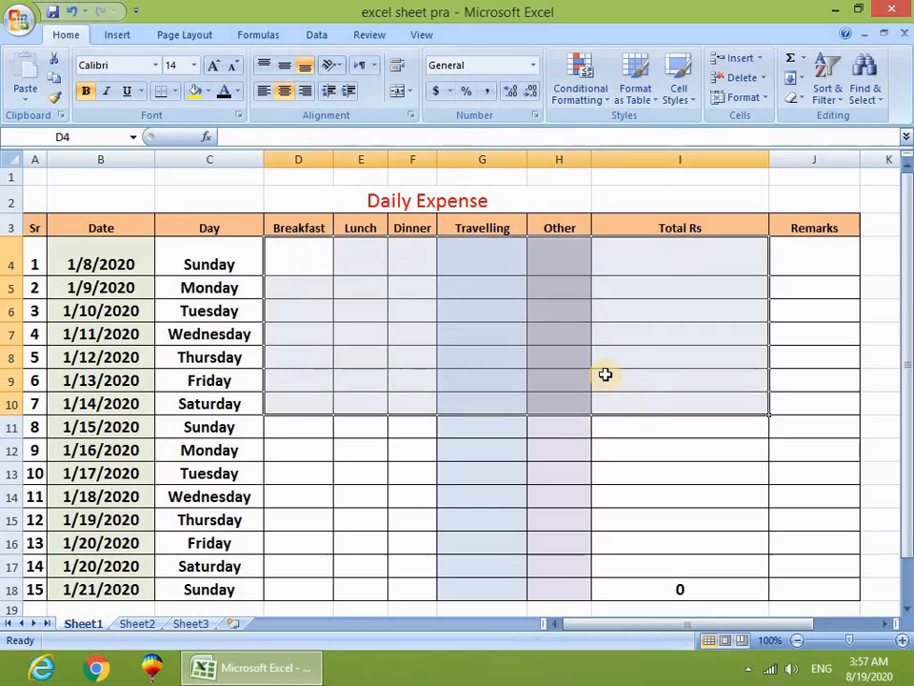
pyautogui.click(615, 338)
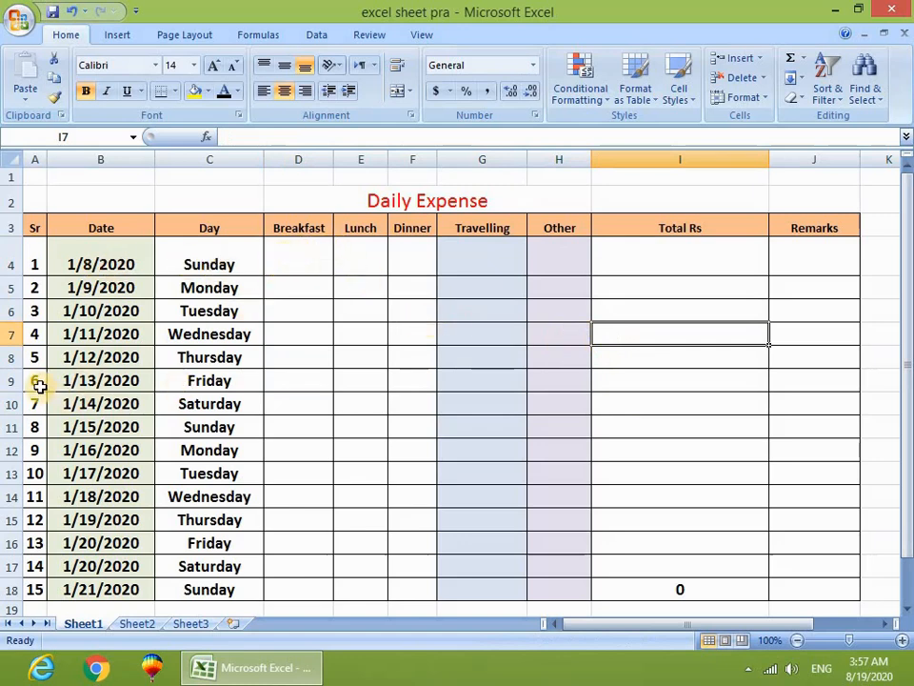
pyautogui.click(90, 381)
pyautogui.click(96, 402)
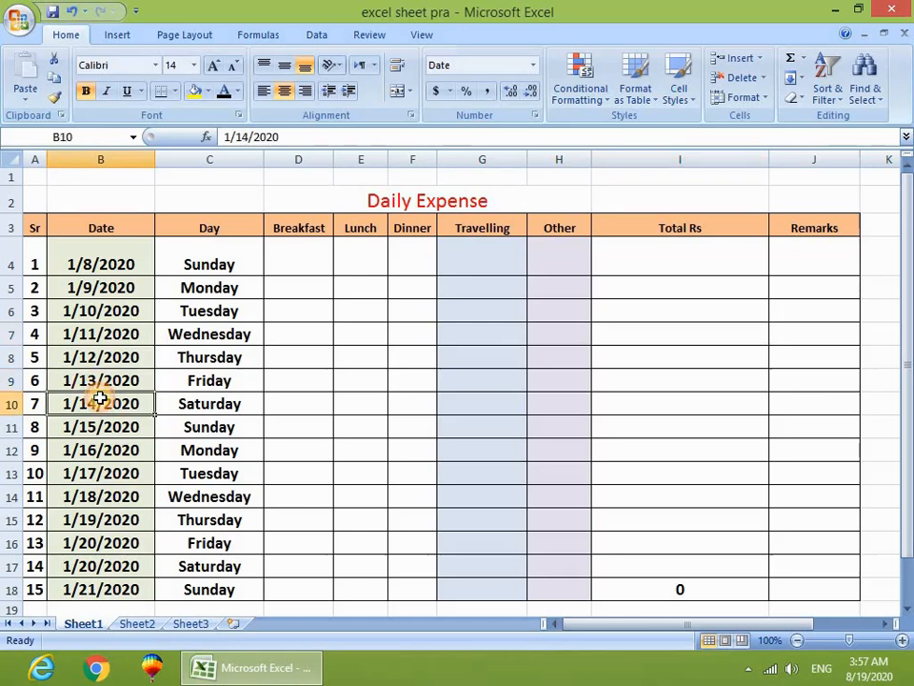
pyautogui.moveTo(277, 265); pyautogui.dragTo(562, 440)
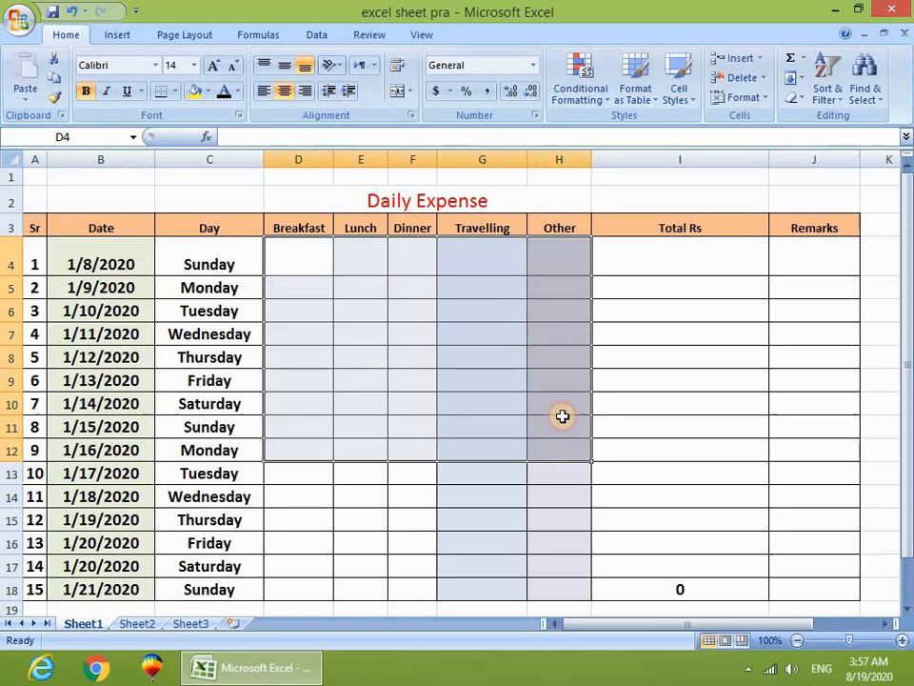
pyautogui.click(698, 245)
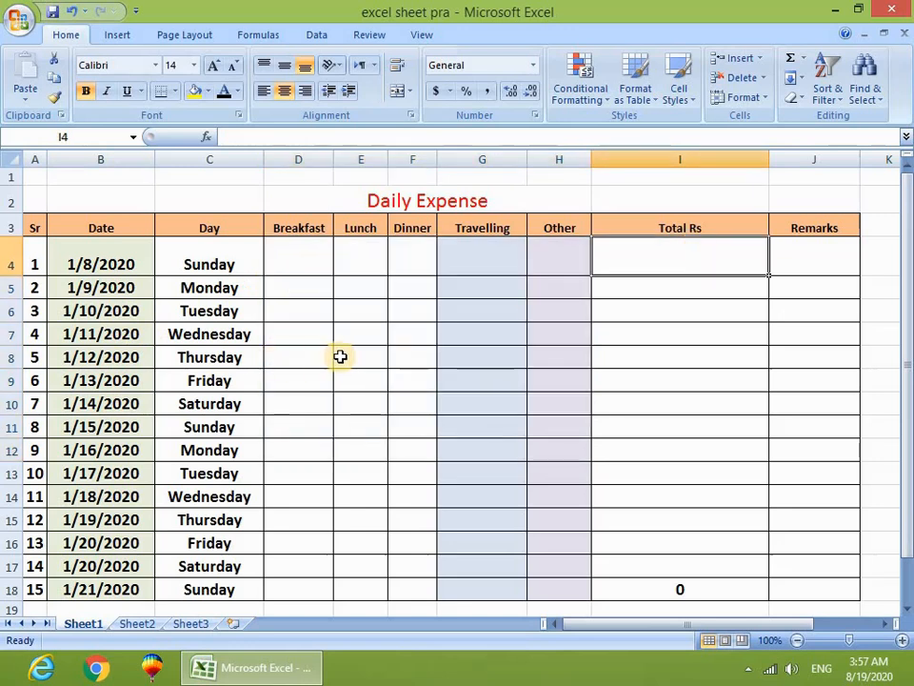
pyautogui.click(392, 355)
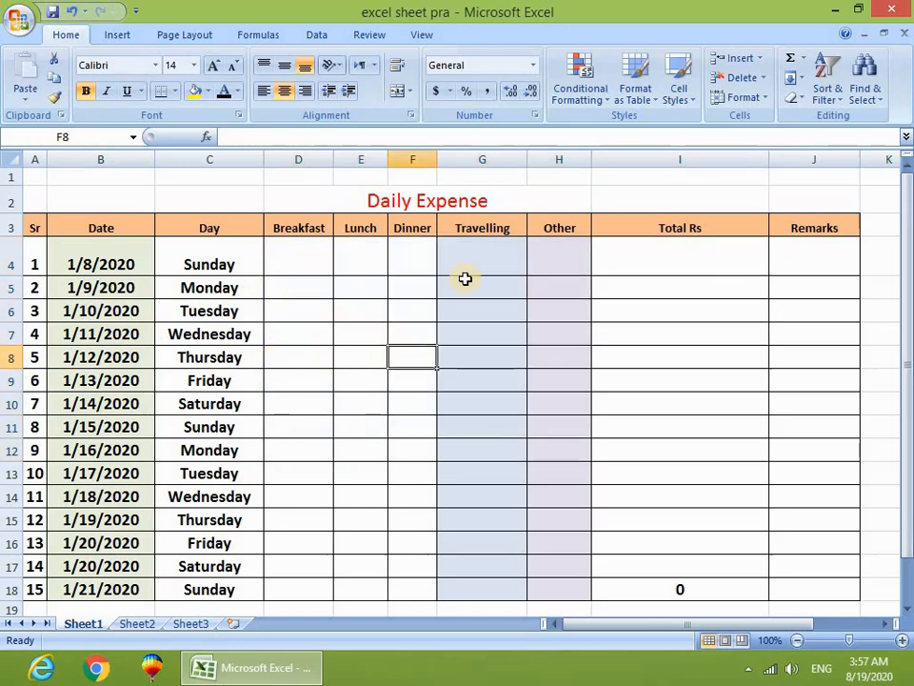
# - Enter =SUM(D4:H12) in I4 to total a whole block of expense cells as one range
pyautogui.click(628, 261)
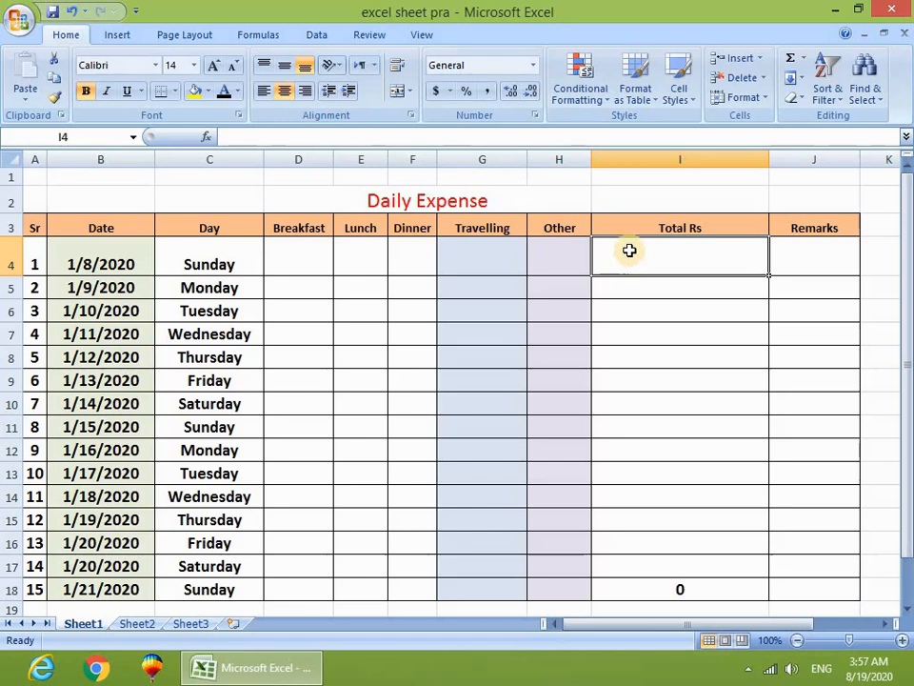
pyautogui.moveTo(303, 257); pyautogui.dragTo(557, 492)
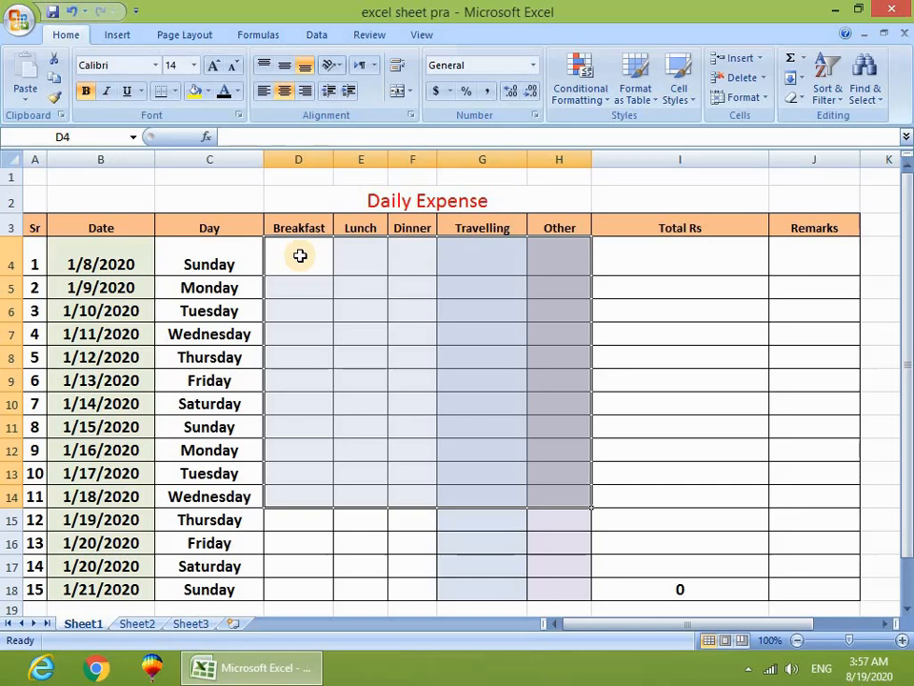
pyautogui.click(716, 252)
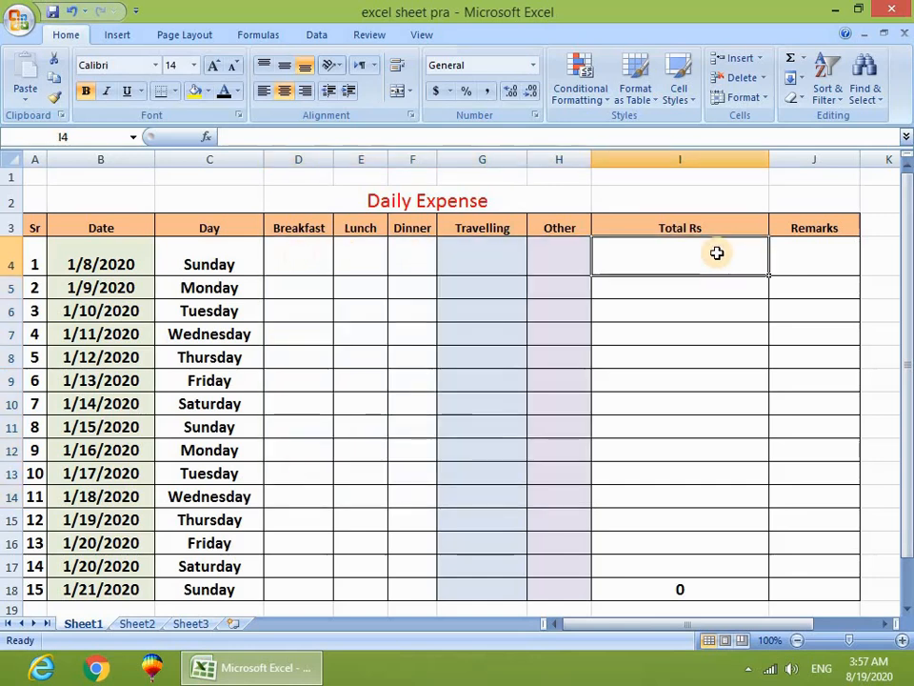
pyautogui.write('=')
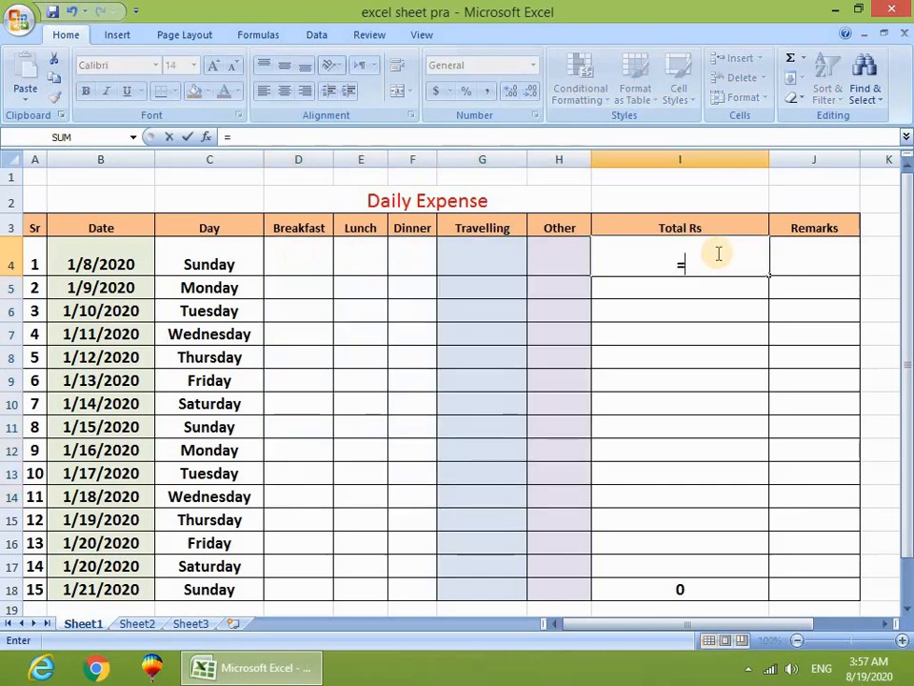
pyautogui.write('sum(')
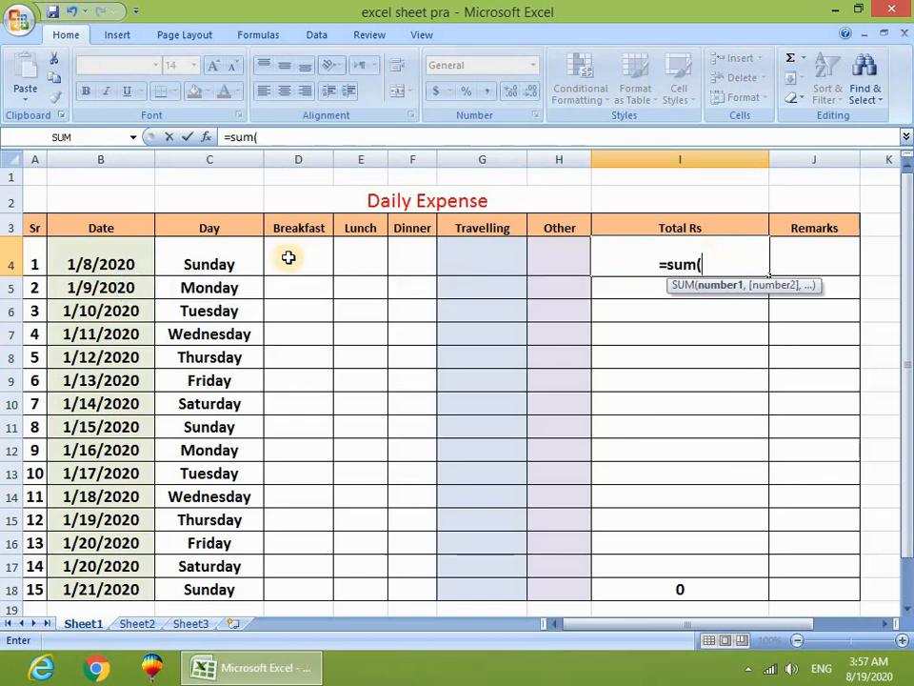
pyautogui.moveTo(290, 255); pyautogui.dragTo(573, 445)
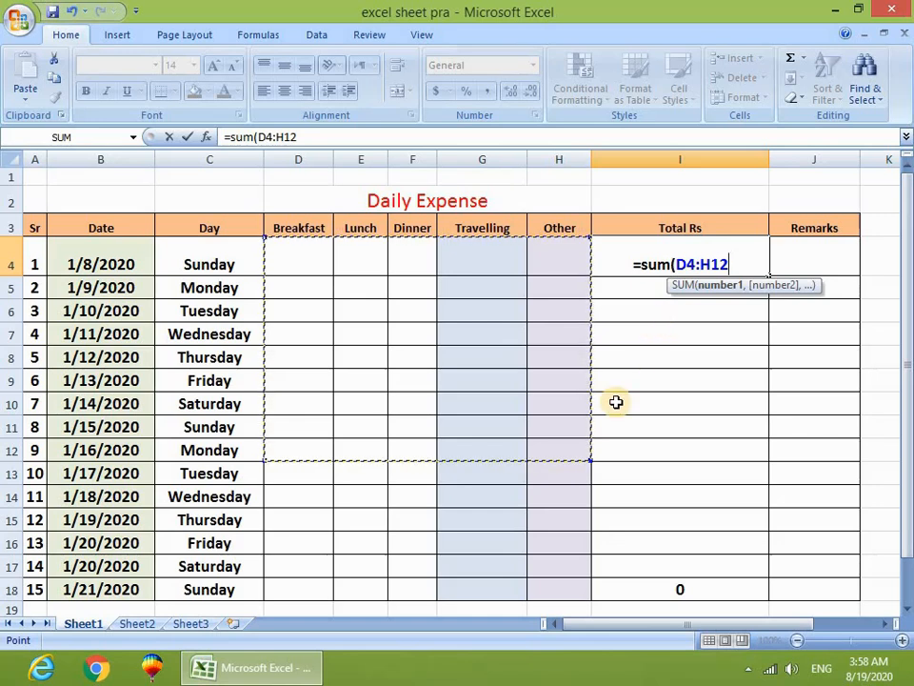
pyautogui.write(')')
pyautogui.press('Return')
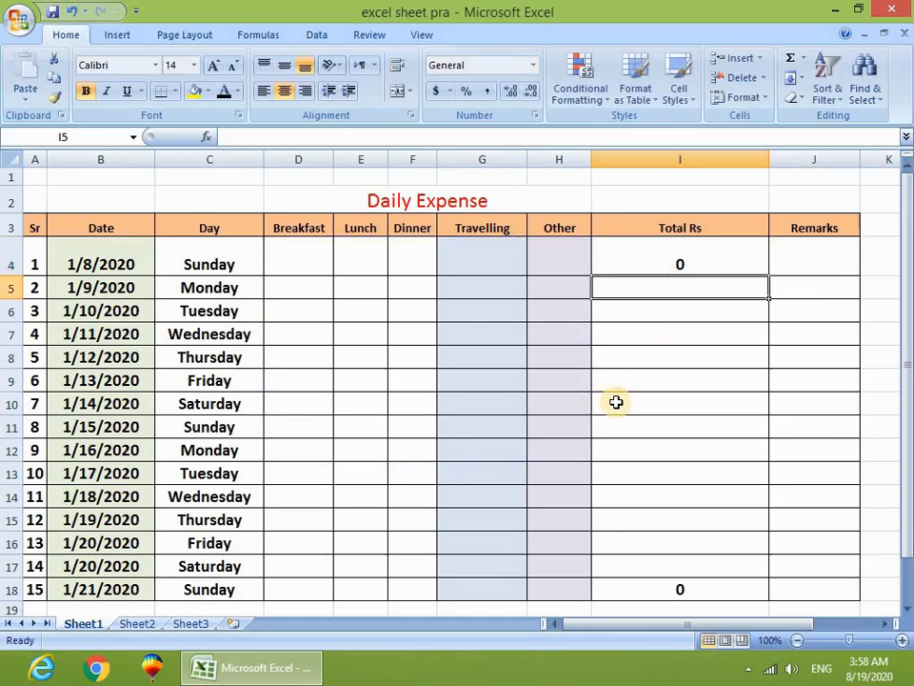
# - Enter 10 as the Lunch amount for 1/11/2020 and check the total in I4
pyautogui.click(307, 289)
pyautogui.click(469, 312)
pyautogui.click(469, 379)
pyautogui.click(354, 350)
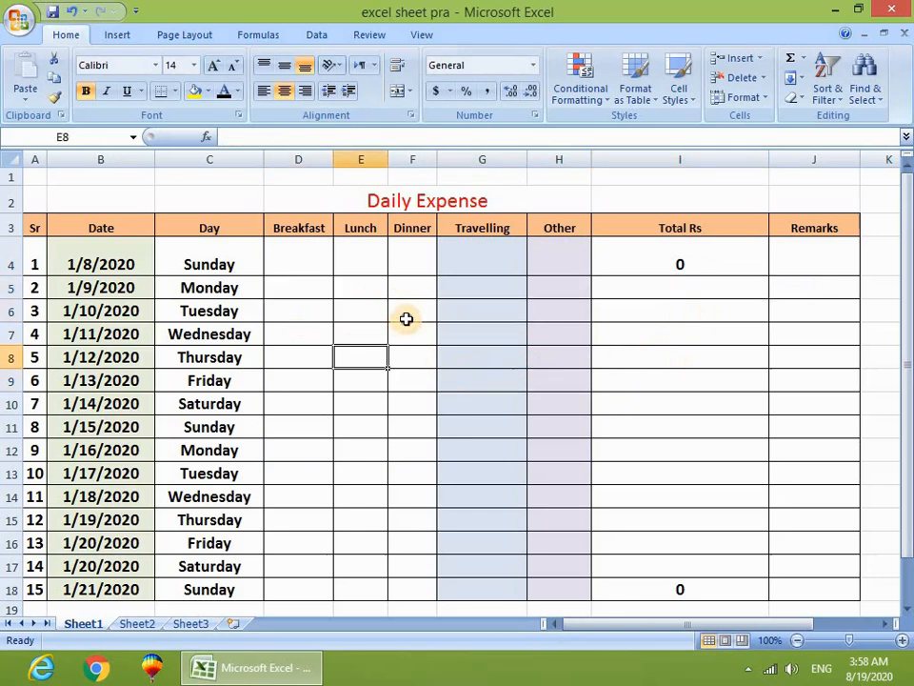
pyautogui.press('Up')
pyautogui.write('10')
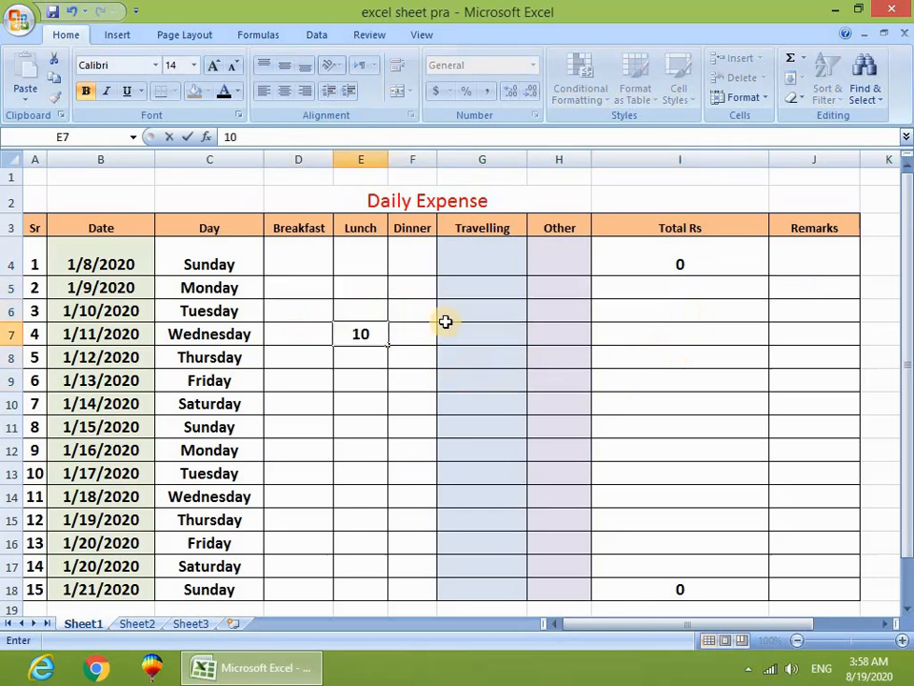
pyautogui.press('Return')
pyautogui.click(653, 269)
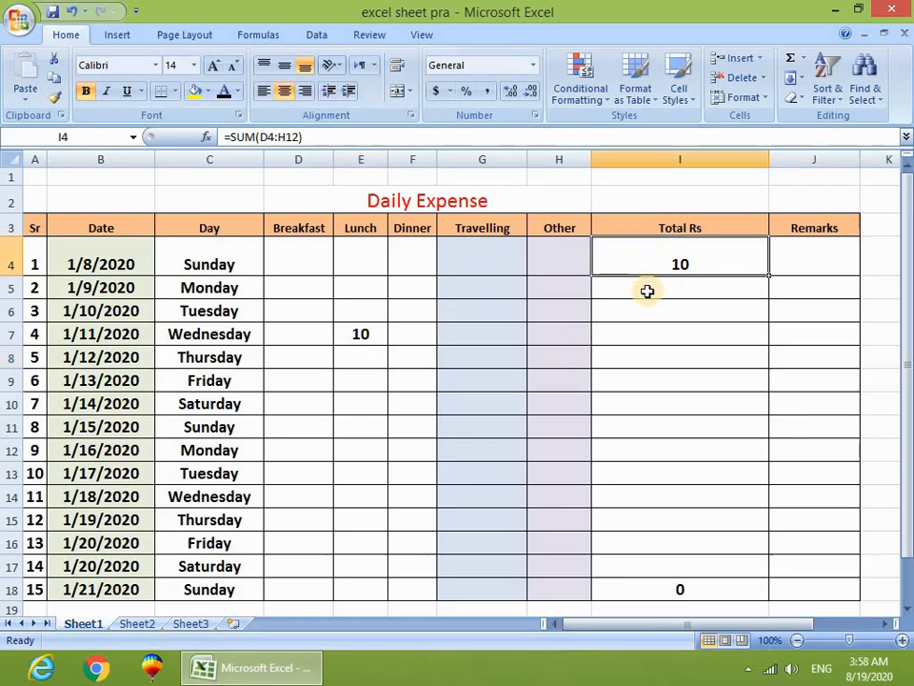
# - Enter 15 as the Dinner amount for 1/12/2020 and check the total in I4
pyautogui.click(402, 359)
pyautogui.write('15')
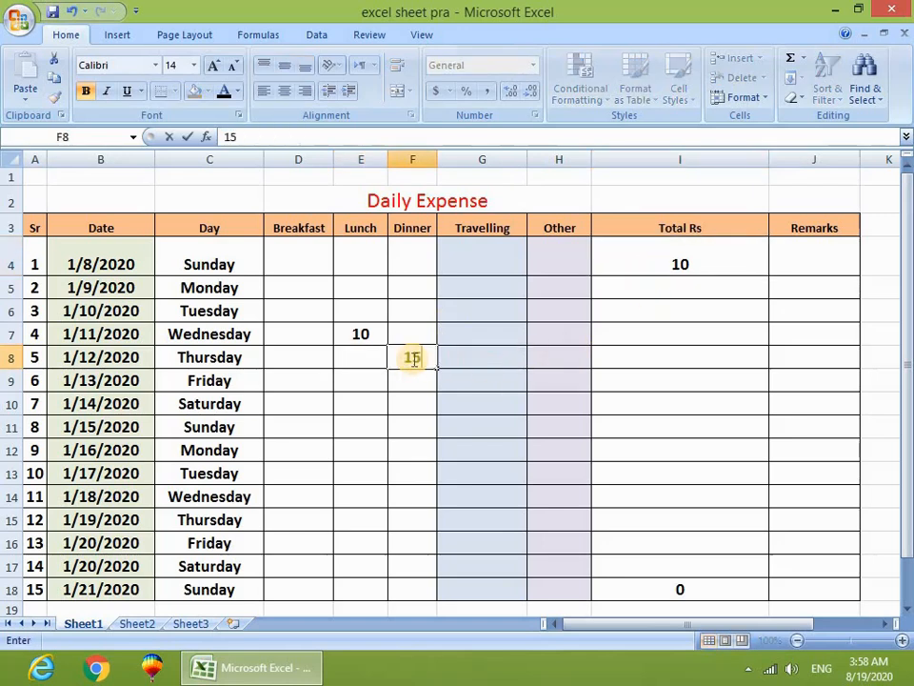
pyautogui.press('Return')
pyautogui.click(716, 264)
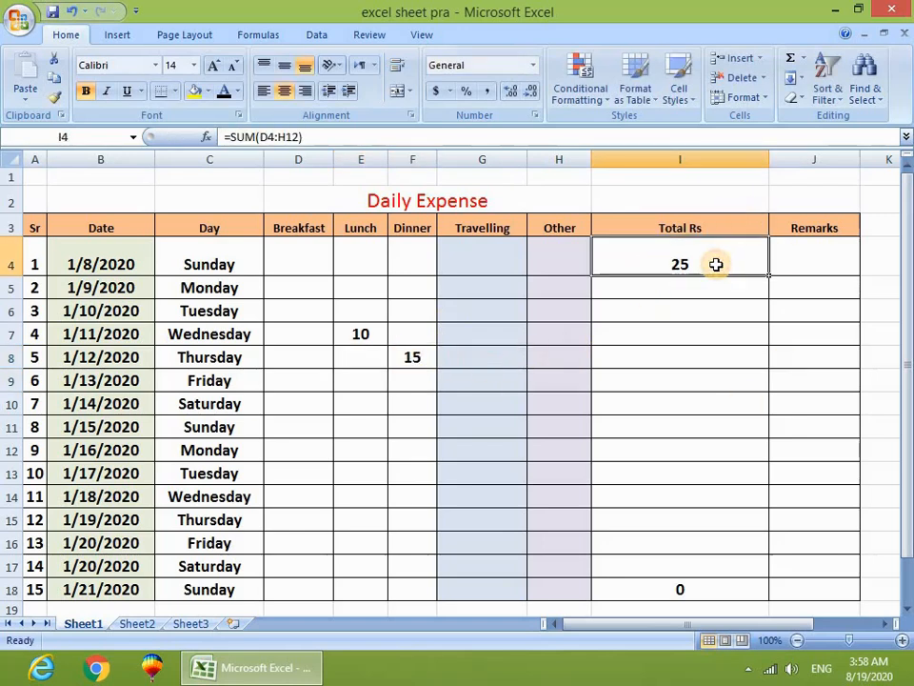
# - Enter 10 as the Lunch amount in row 17, outside the summed range, and compare that cell's position with the range
pyautogui.scroll(-3, 423, 402)
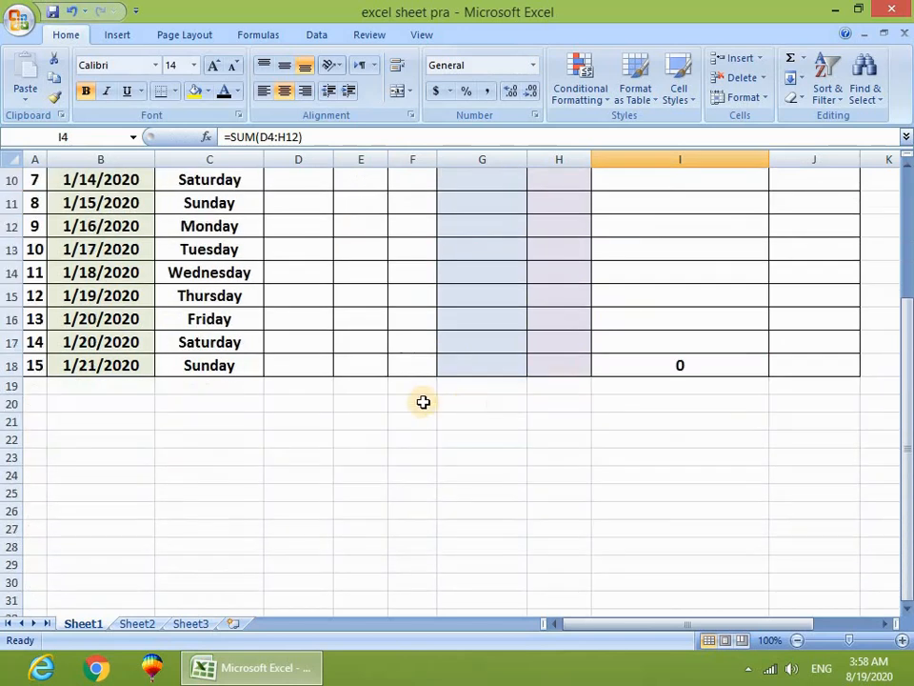
pyautogui.click(359, 335)
pyautogui.scroll(3, 384, 474)
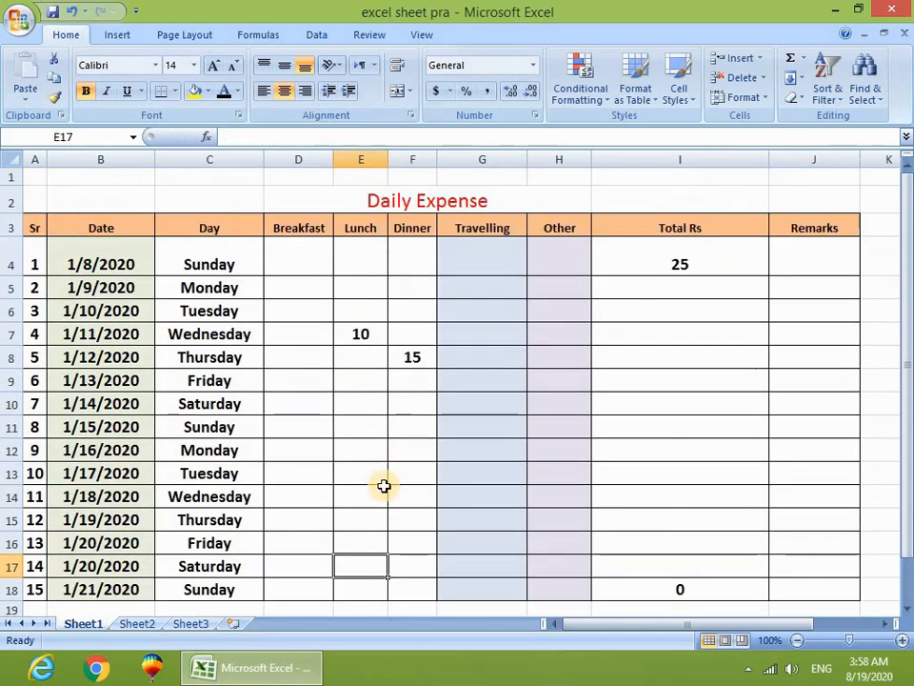
pyautogui.write('10')
pyautogui.press('Return')
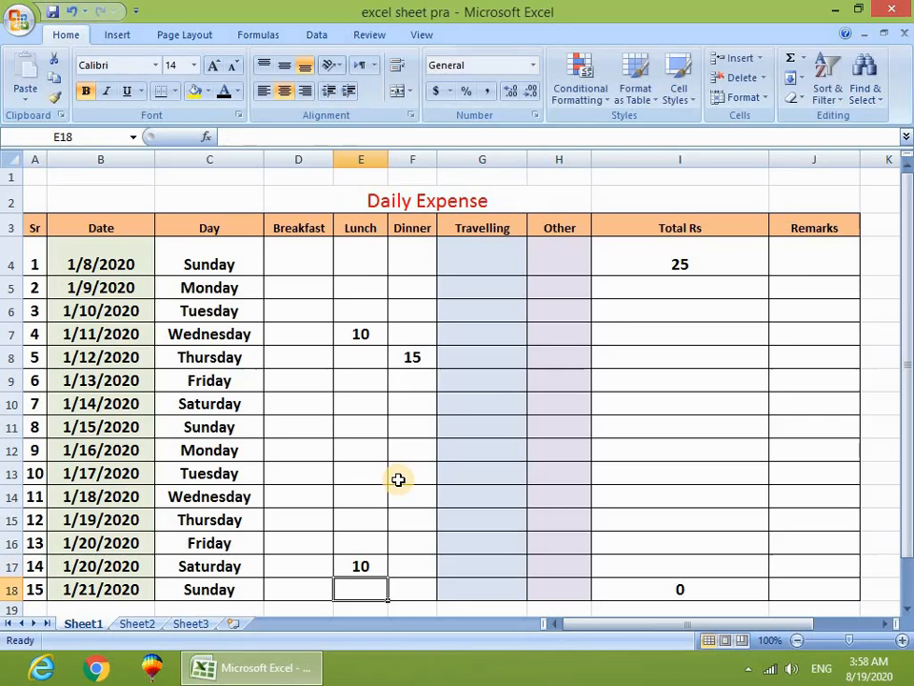
pyautogui.click(318, 260)
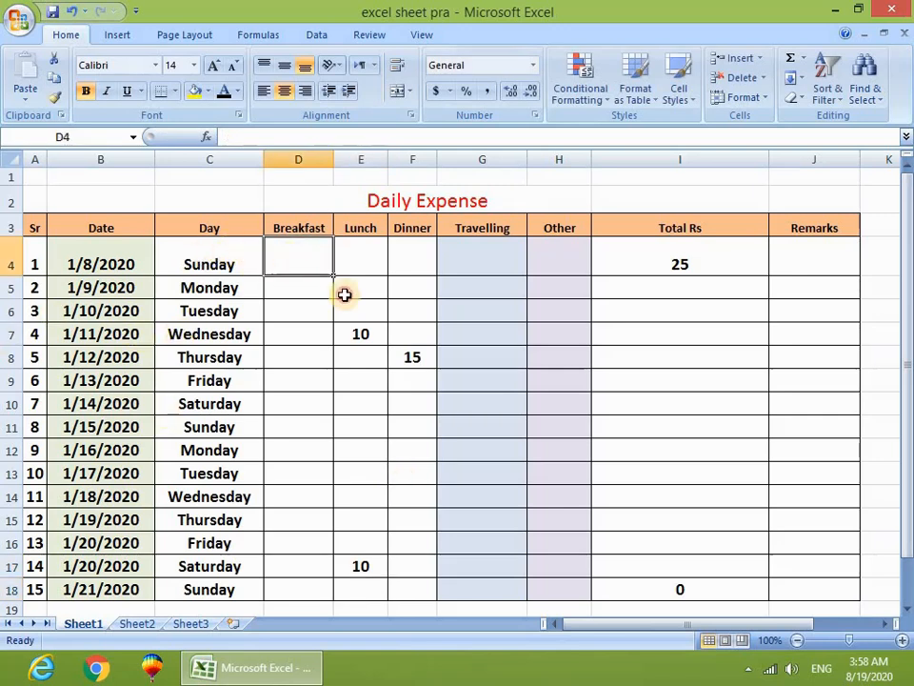
pyautogui.moveTo(344, 294); pyautogui.dragTo(566, 463)
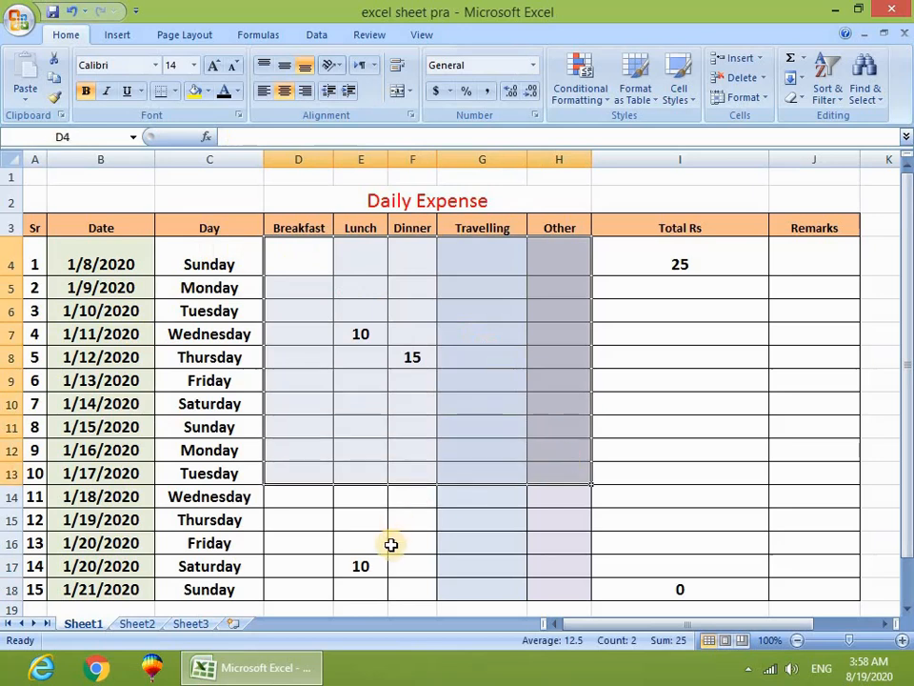
pyautogui.click(351, 559)
pyautogui.moveTo(299, 543); pyautogui.dragTo(458, 522)
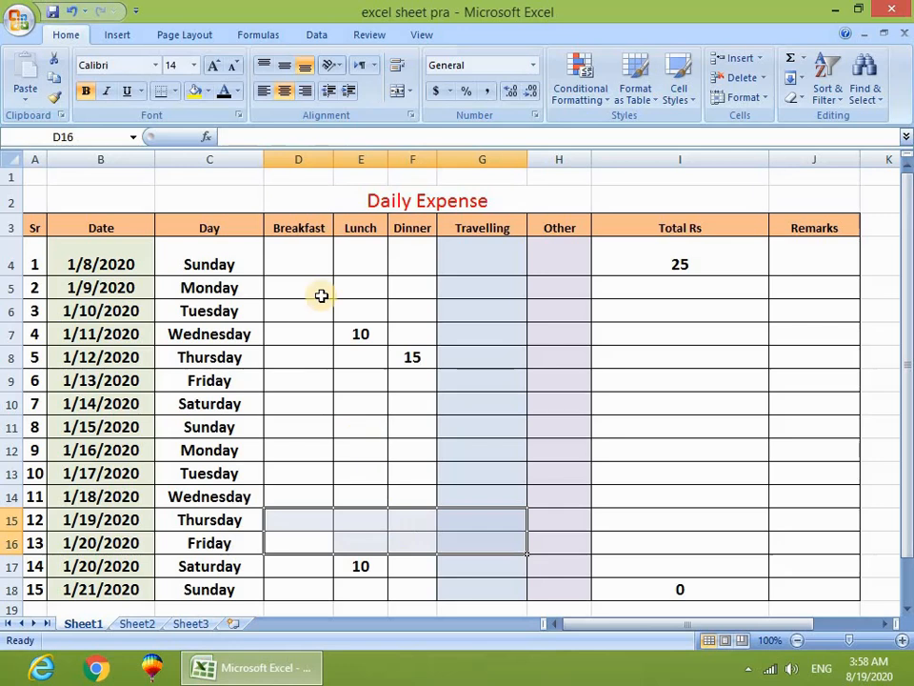
# - Enter 10 as the Breakfast amount and 10 as the Dinner amount for 1/8/2020
pyautogui.click(298, 259)
pyautogui.write('10')
pyautogui.press('Return')
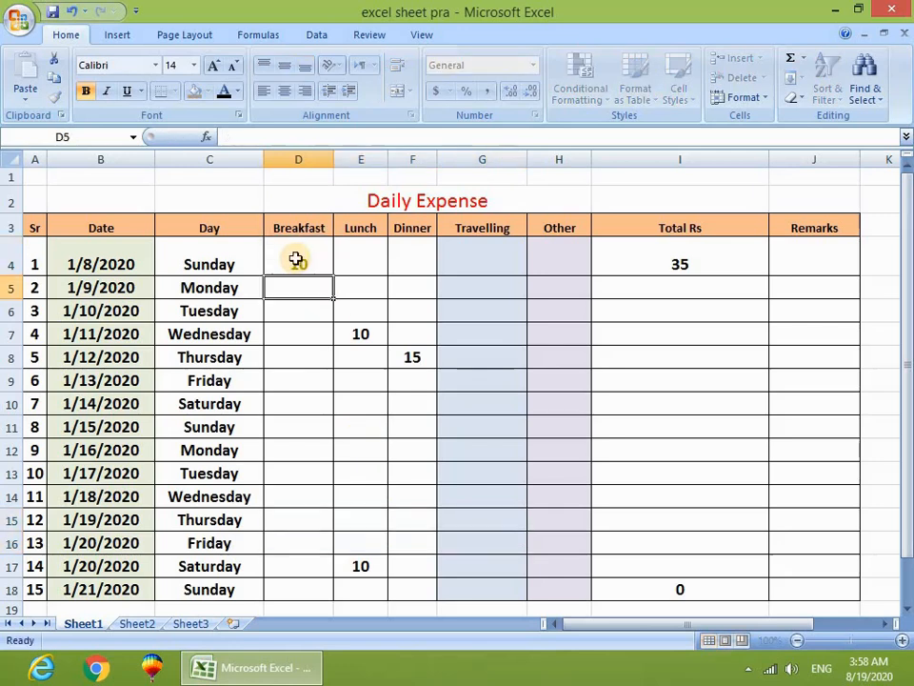
pyautogui.click(415, 256)
pyautogui.write('10')
pyautogui.press('Return')
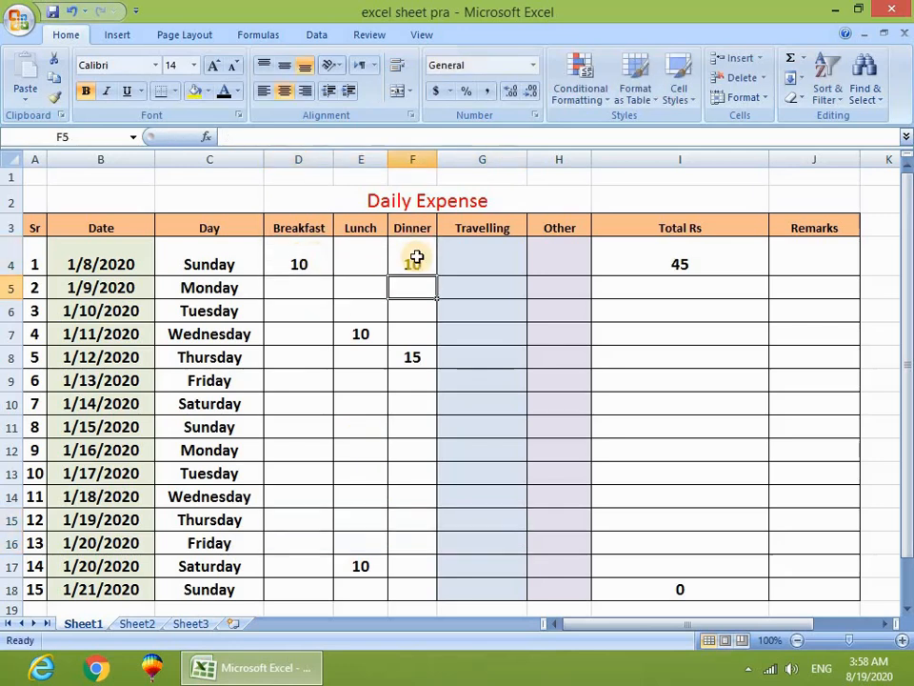
# - Clear all expense amounts from the range D4:H18, leaving the total formula in place
pyautogui.moveTo(329, 275); pyautogui.dragTo(549, 586)
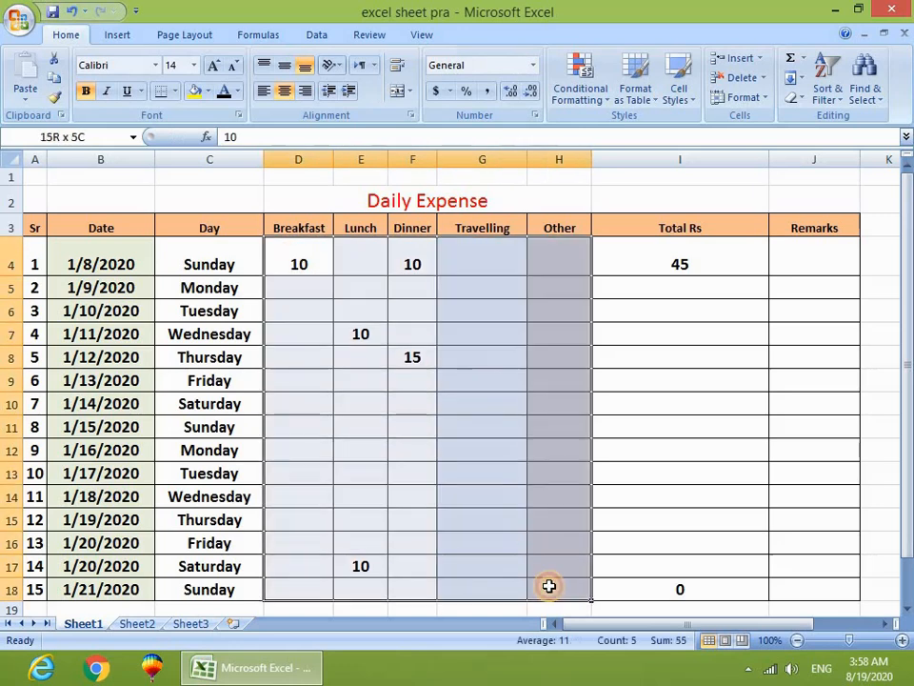
pyautogui.press('Delete')
pyautogui.click(360, 427)
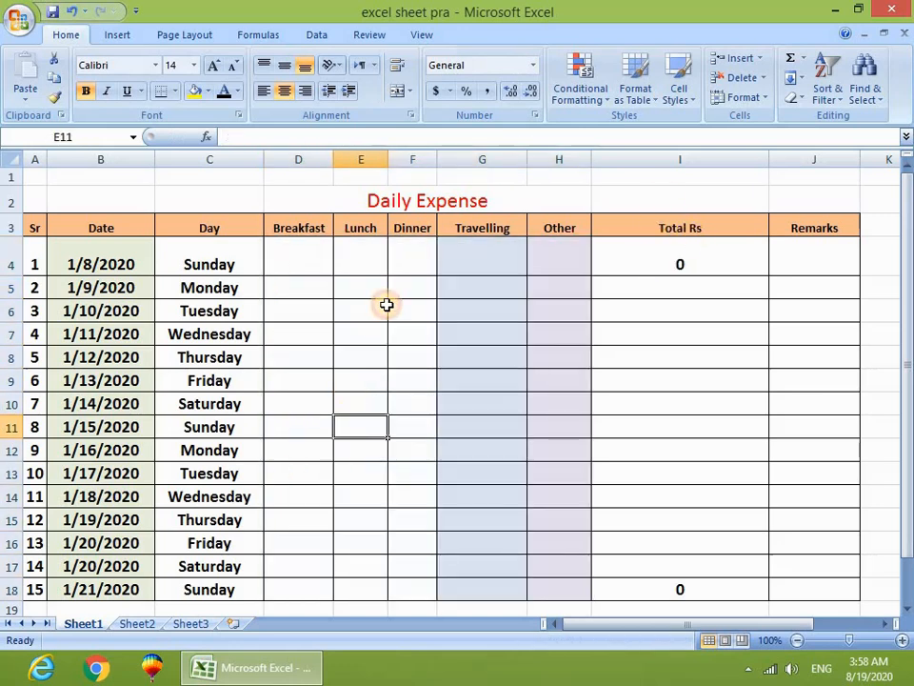
# - Enter 100 as the Travelling amount for 1/10/2020 and 100 as the Lunch amount for 1/12/2020
pyautogui.click(463, 315)
pyautogui.write('100')
pyautogui.press('Return')
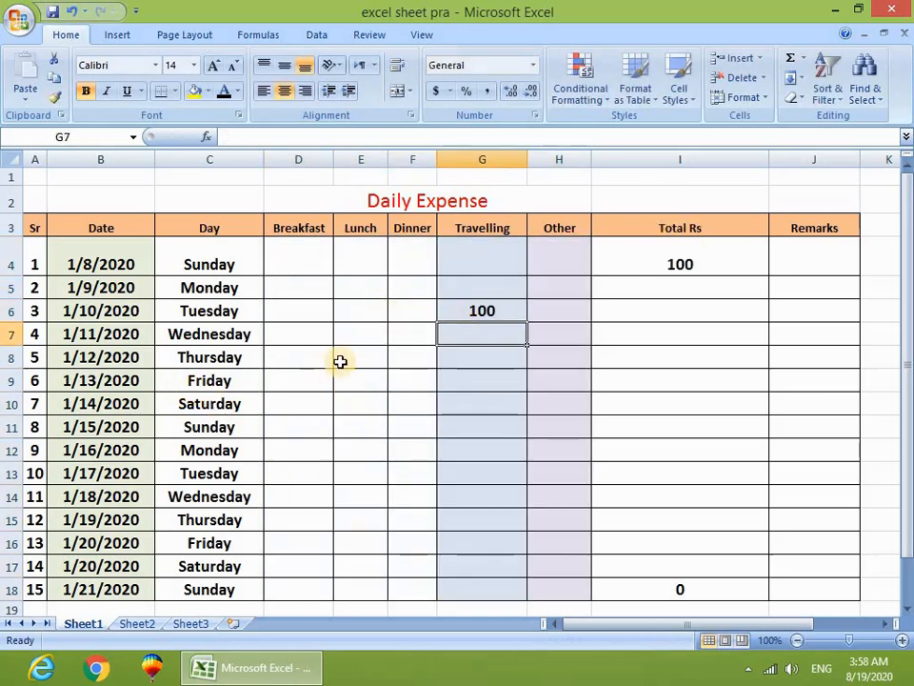
pyautogui.click(341, 357)
pyautogui.write('100')
pyautogui.press('Return')
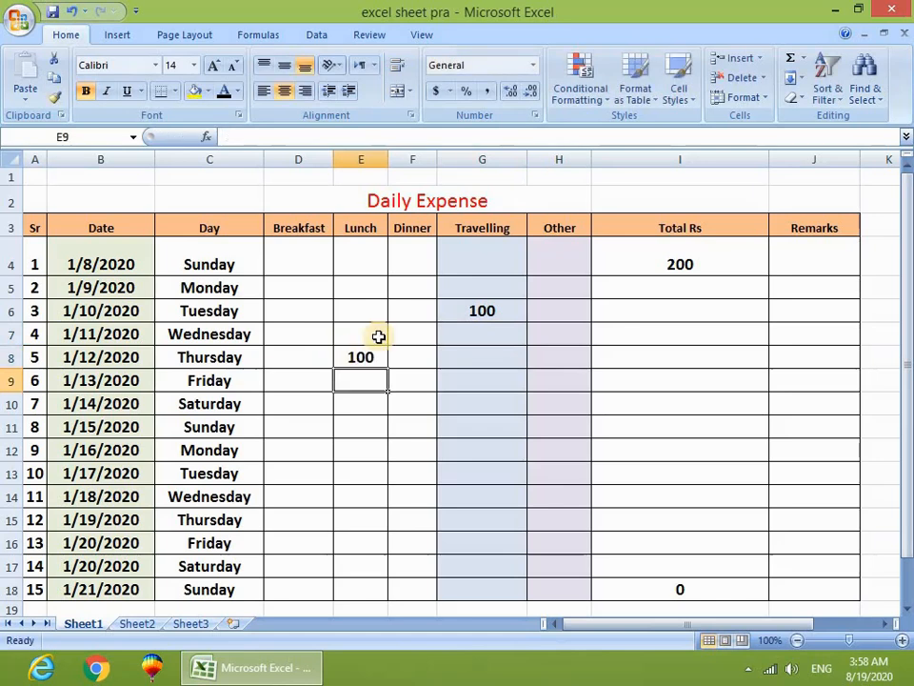
# - Clear the amounts and the total formula from the range D4:I12
pyautogui.moveTo(306, 255); pyautogui.dragTo(678, 447)
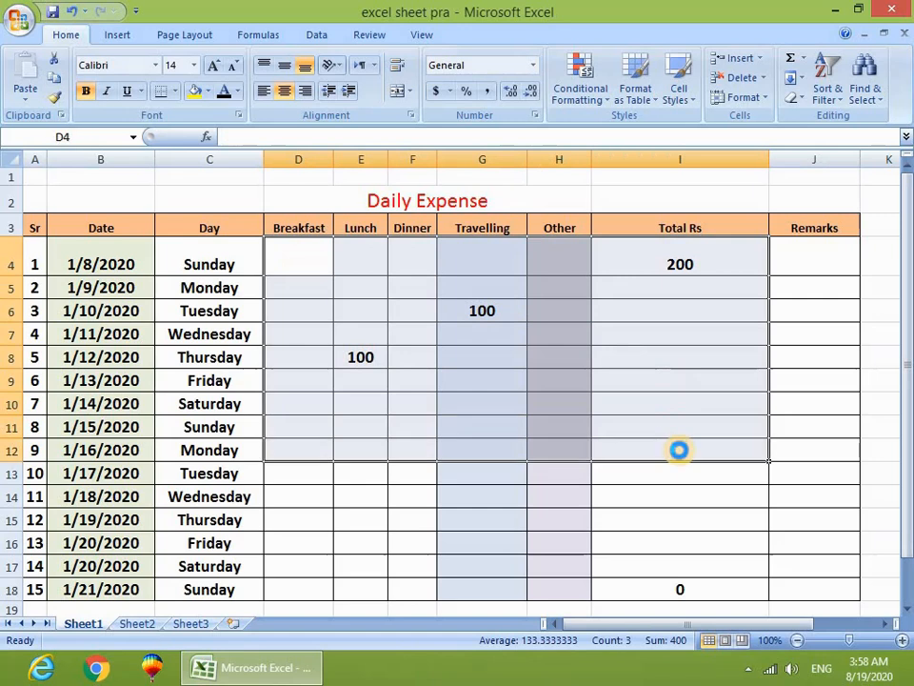
pyautogui.press('Delete')
pyautogui.click(581, 353)
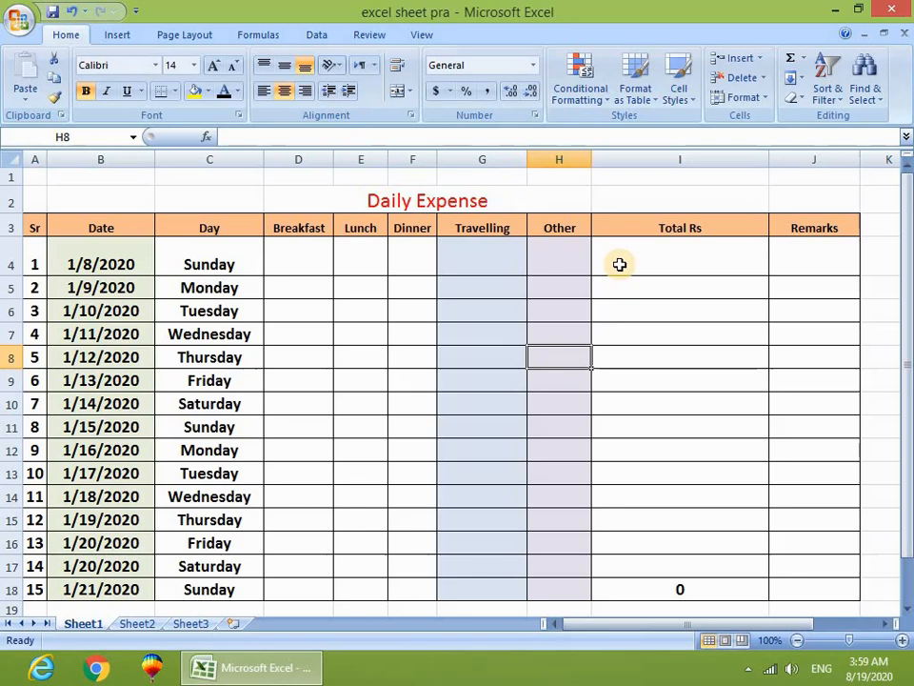
# - Fill the 1/8/2020 row with Breakfast 10, Lunch 10, Dinner 20, Travelling 40 and Other 50
pyautogui.click(321, 256)
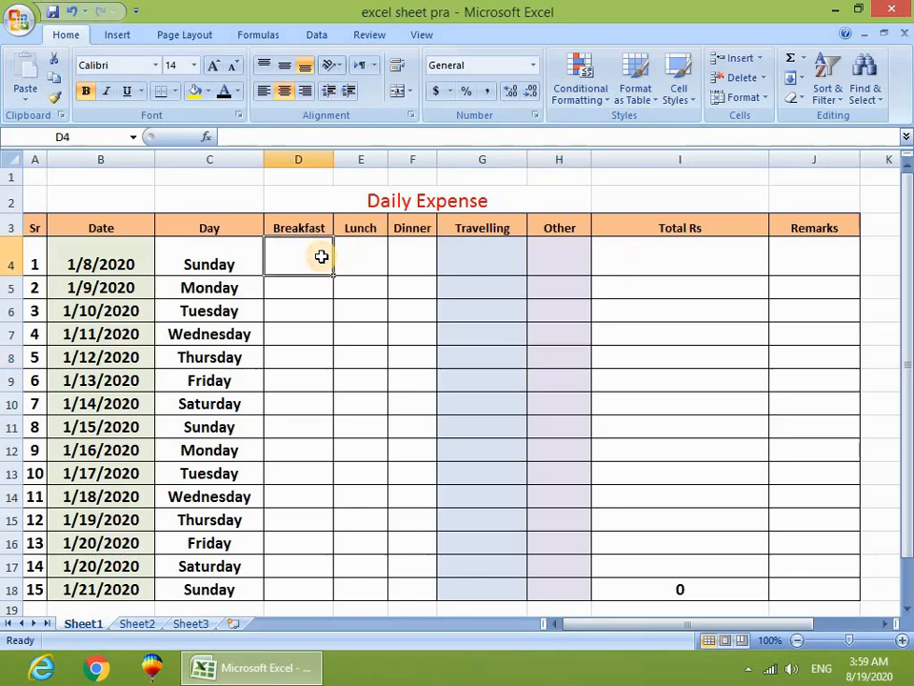
pyautogui.write('10')
pyautogui.press('Tab')
pyautogui.write('10')
pyautogui.press('Tab')
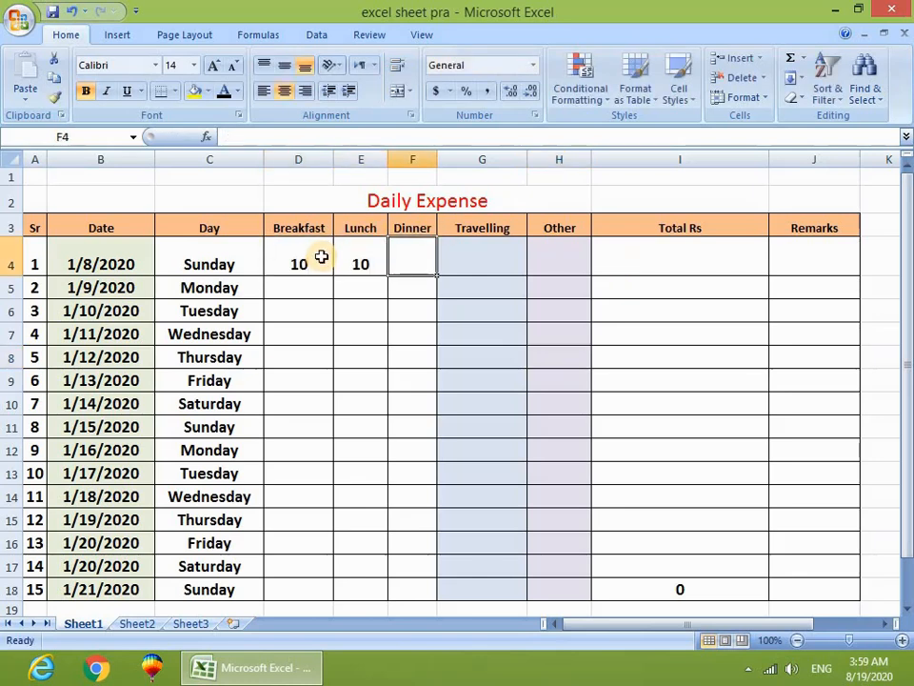
pyautogui.write('20')
pyautogui.press('Tab')
pyautogui.write('40')
pyautogui.press('Tab')
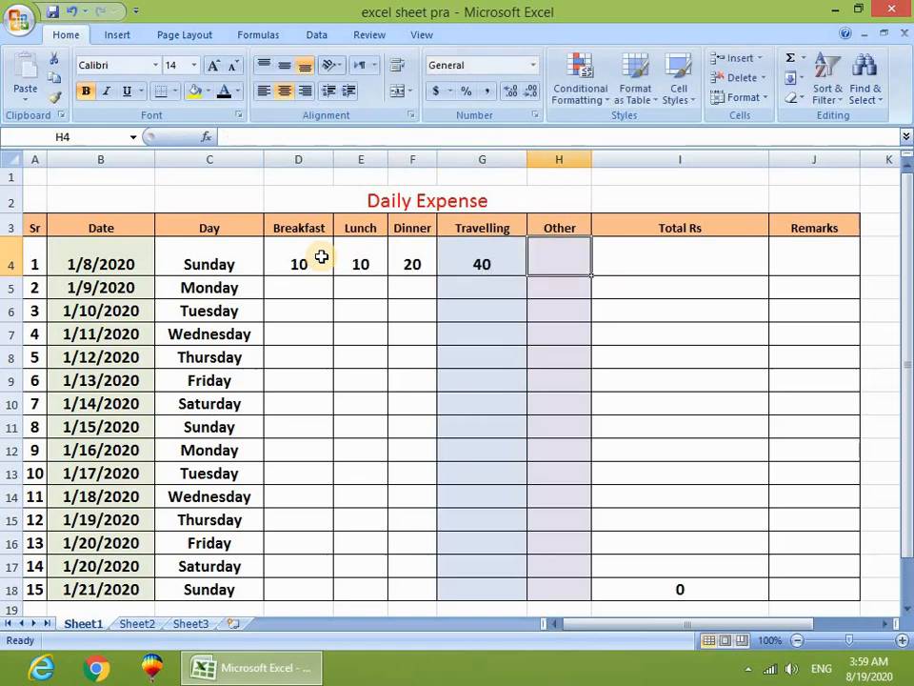
pyautogui.write('50')
pyautogui.press('Tab')
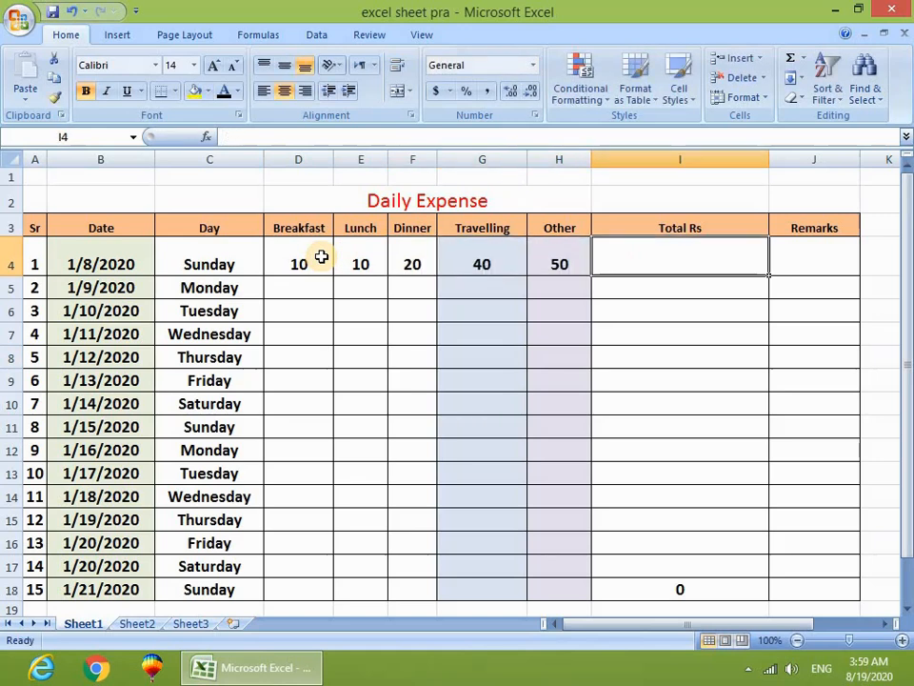
# - Total the 1/8/2020 expenses in I4 with AutoSum over D4:H4
pyautogui.press('Return')
pyautogui.click(656, 246)
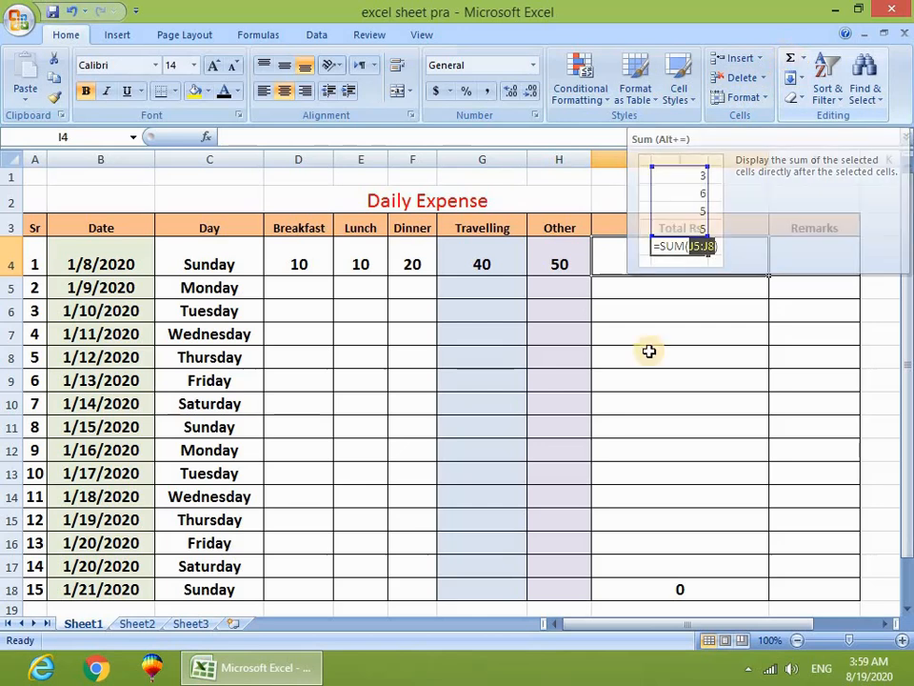
pyautogui.click(693, 317)
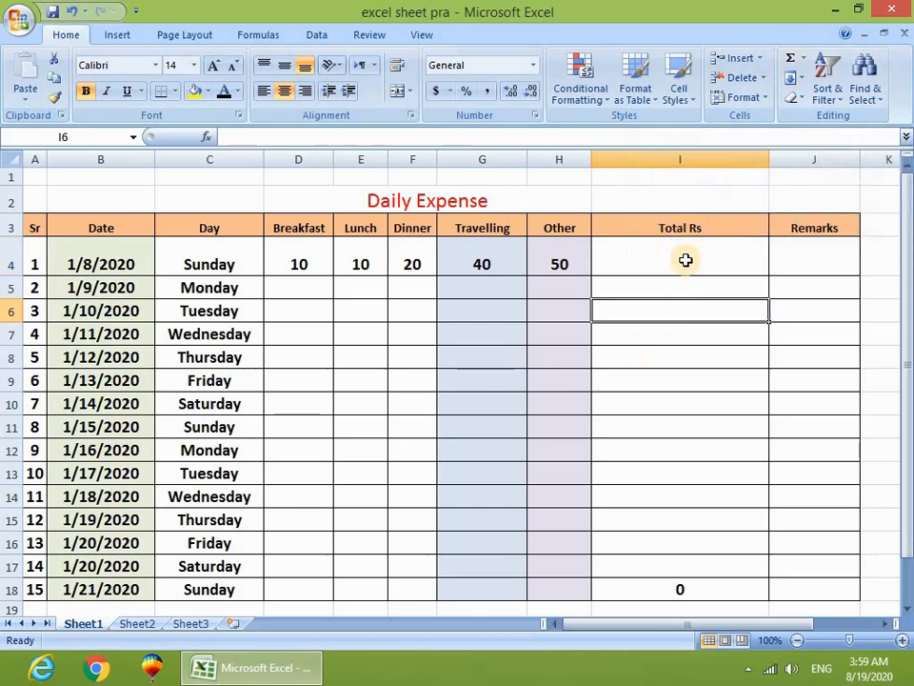
pyautogui.click(671, 253)
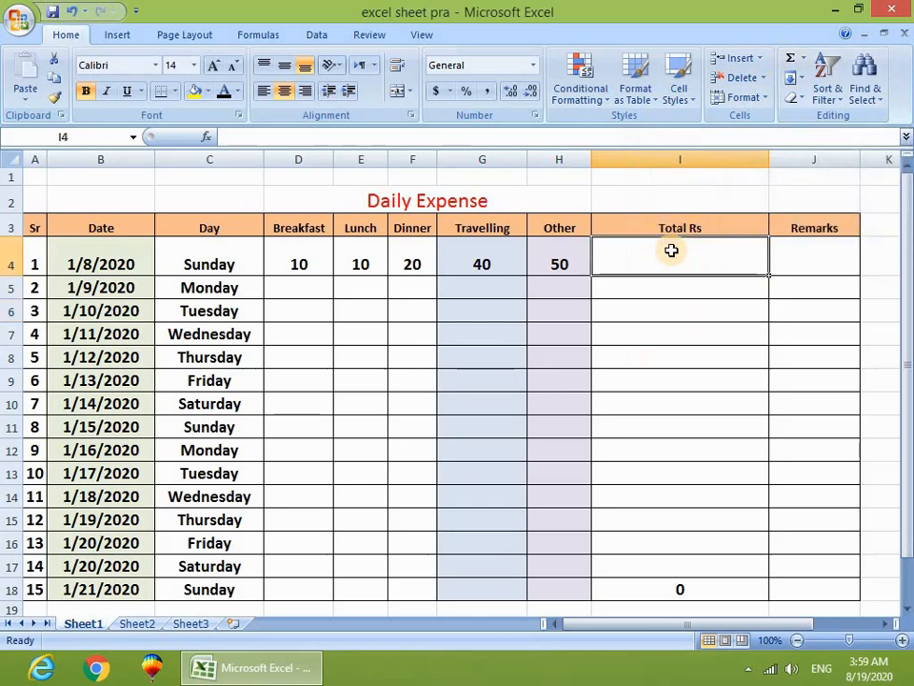
pyautogui.click(792, 61)
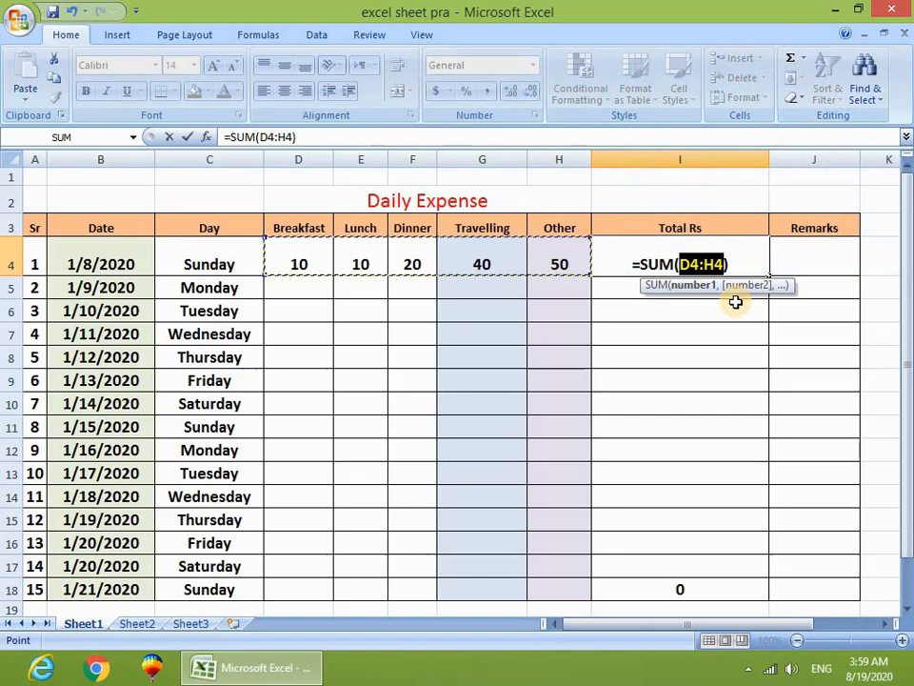
pyautogui.press('Return')
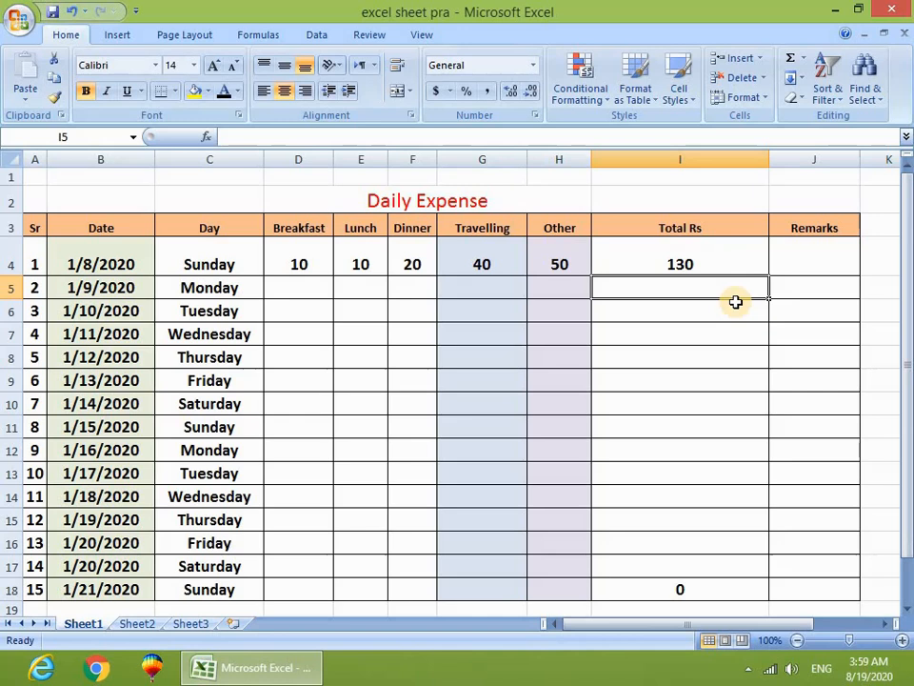
# - Copy the total formula in I4 down the Total Rs column through I14
pyautogui.click(689, 259)
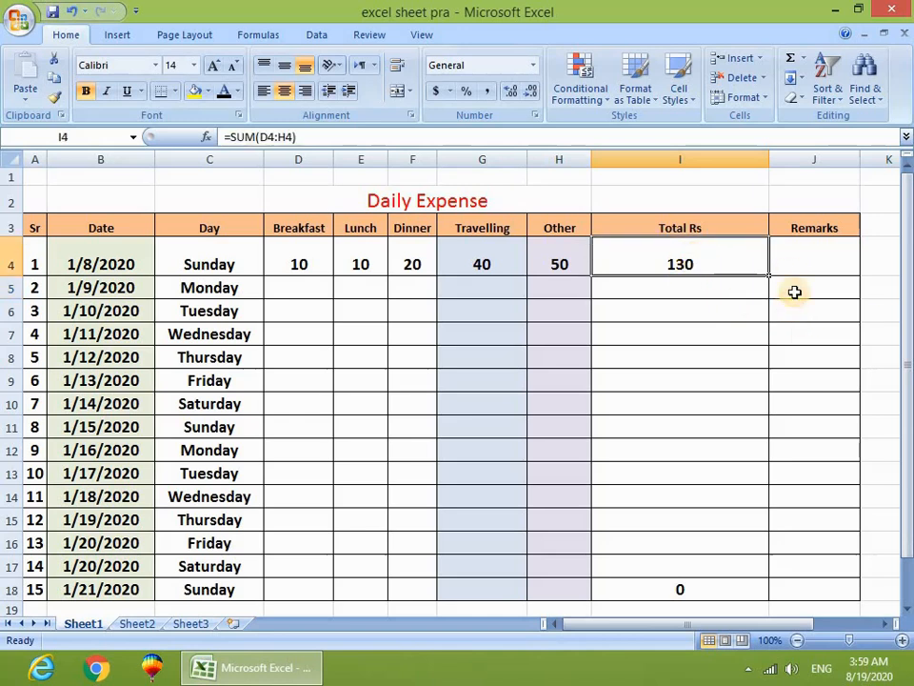
pyautogui.moveTo(768, 274); pyautogui.dragTo(778, 496)
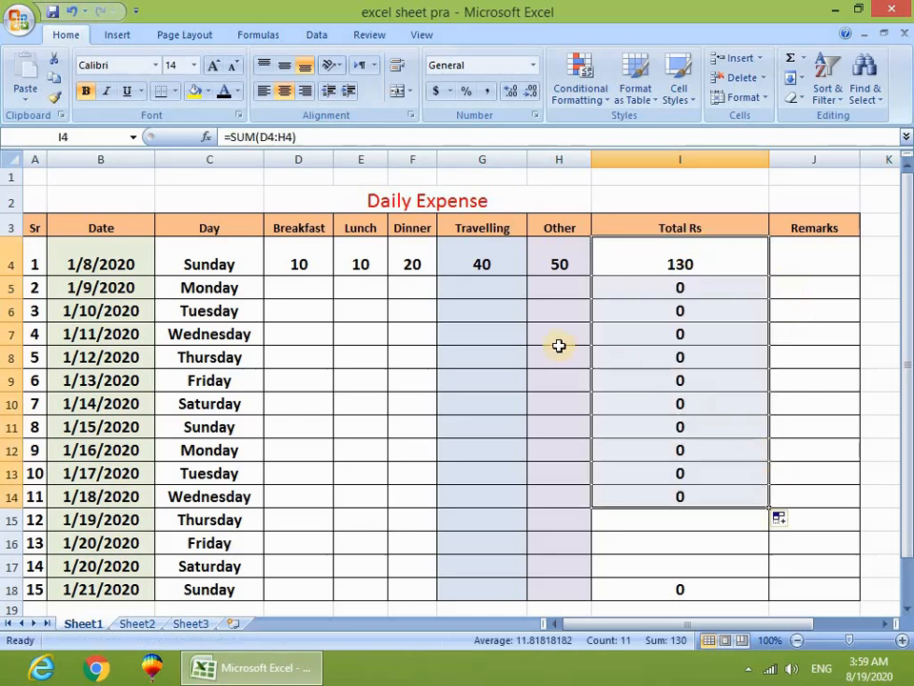
# - Clear the amounts and totals from the range D4:I14 and the total formula from I18
pyautogui.moveTo(302, 261); pyautogui.dragTo(709, 502)
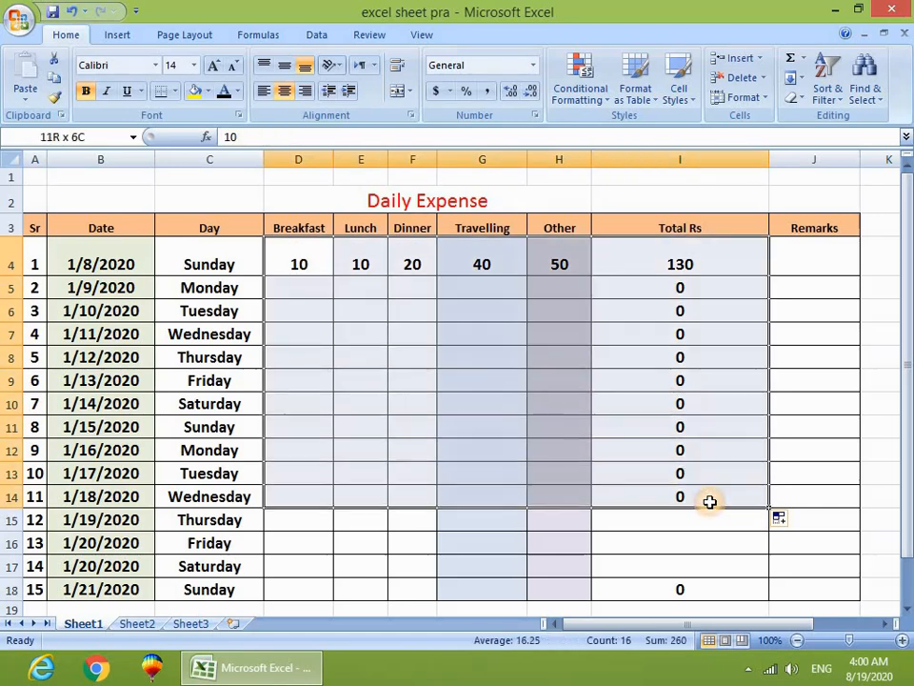
pyautogui.press('Delete')
pyautogui.click(671, 589)
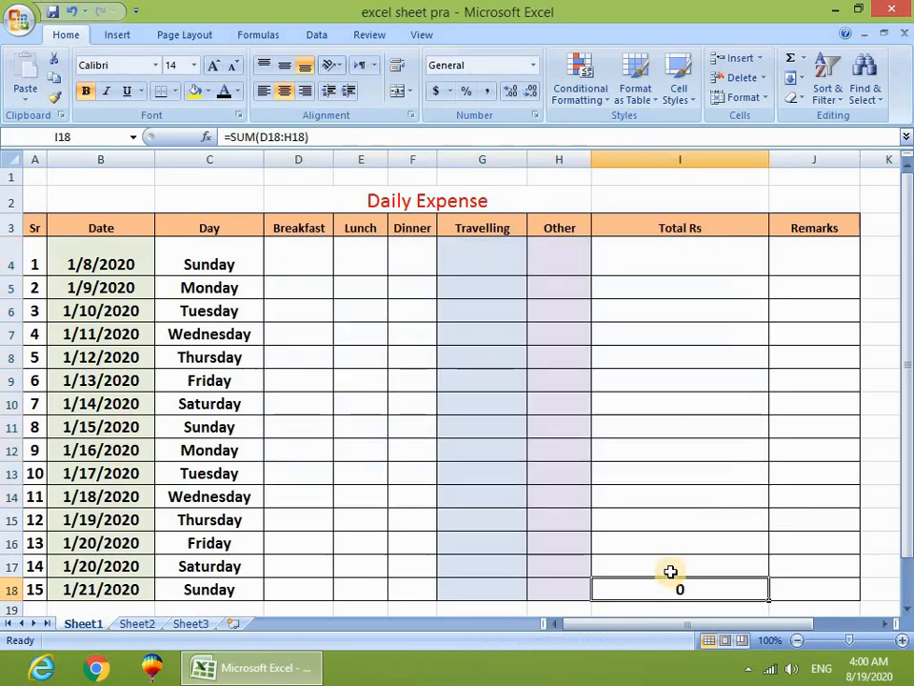
pyautogui.press('Delete')
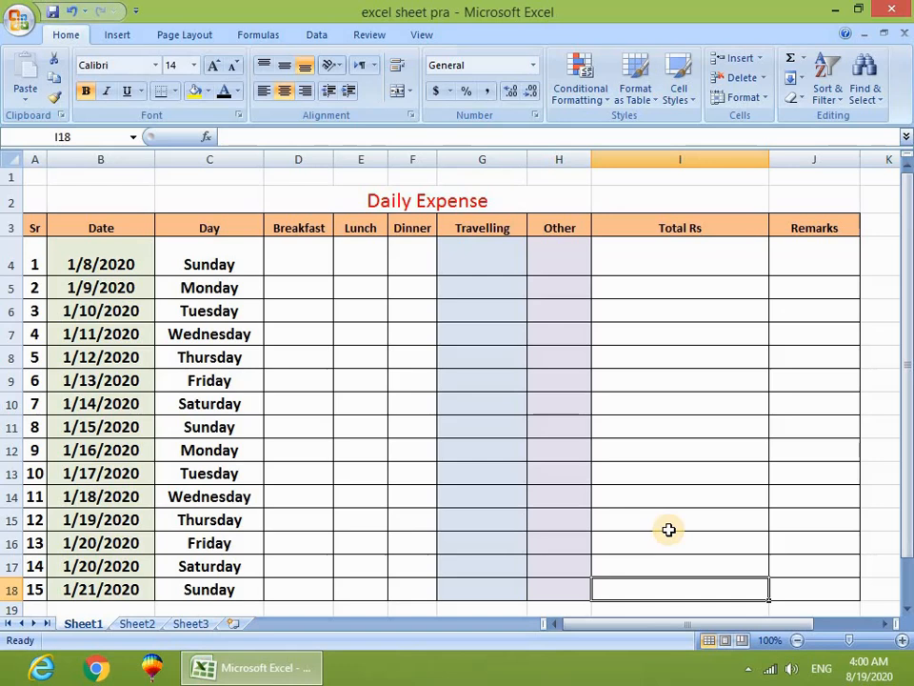
# - Fill the 1/8/2020 row with 10 each for Breakfast, Lunch, Dinner, Travelling and Other
pyautogui.click(300, 255)
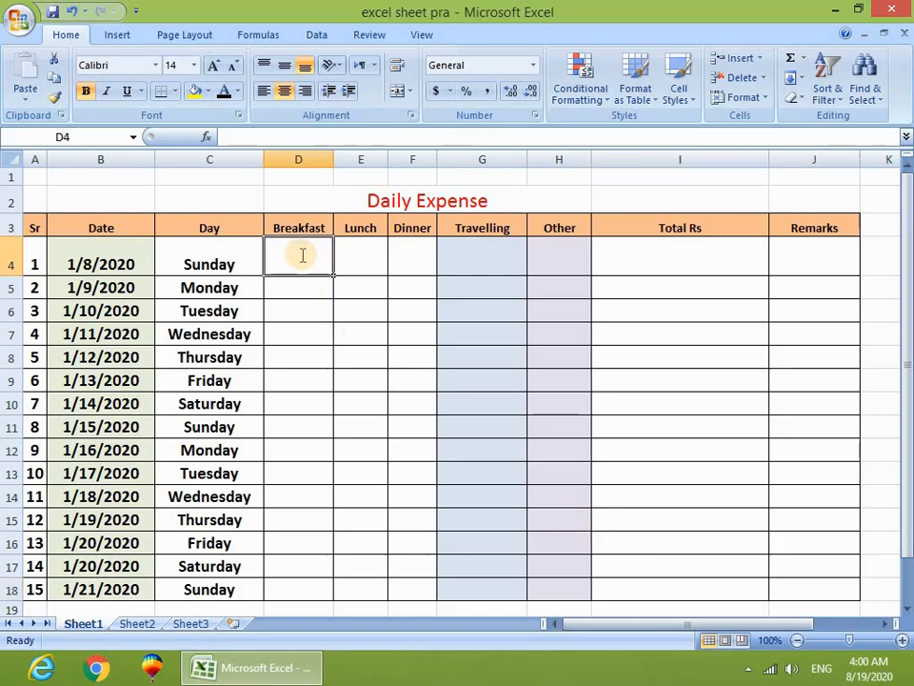
pyautogui.write('10')
pyautogui.press('Tab')
pyautogui.write('10')
pyautogui.press('Tab')
pyautogui.write('10')
pyautogui.press('Tab')
pyautogui.write('10\t10')
pyautogui.press('Tab')
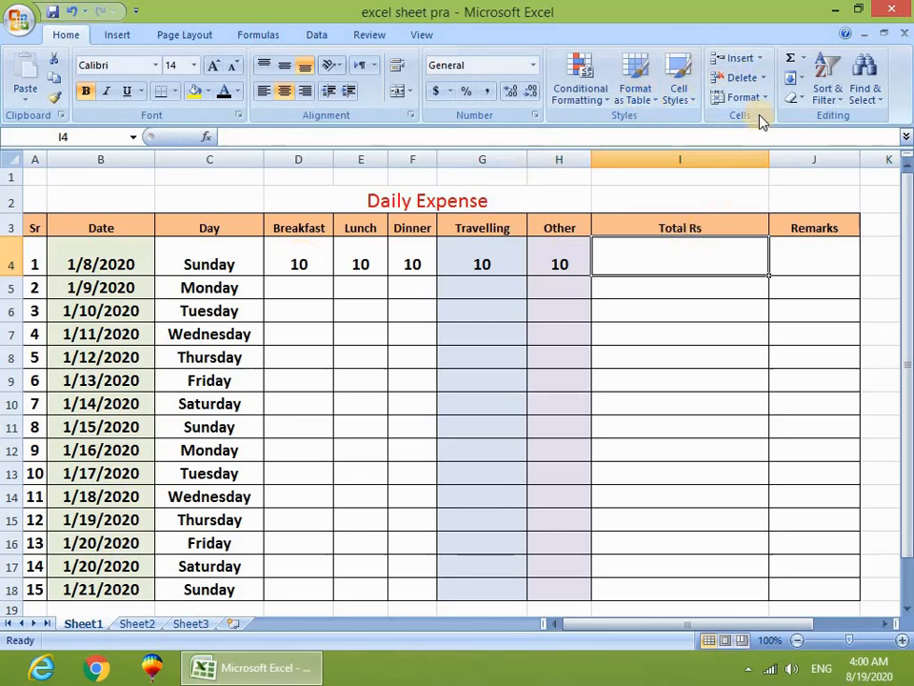
# - Total D4:H4 in I4 with AutoSum, and clear that total again
pyautogui.click(791, 59)
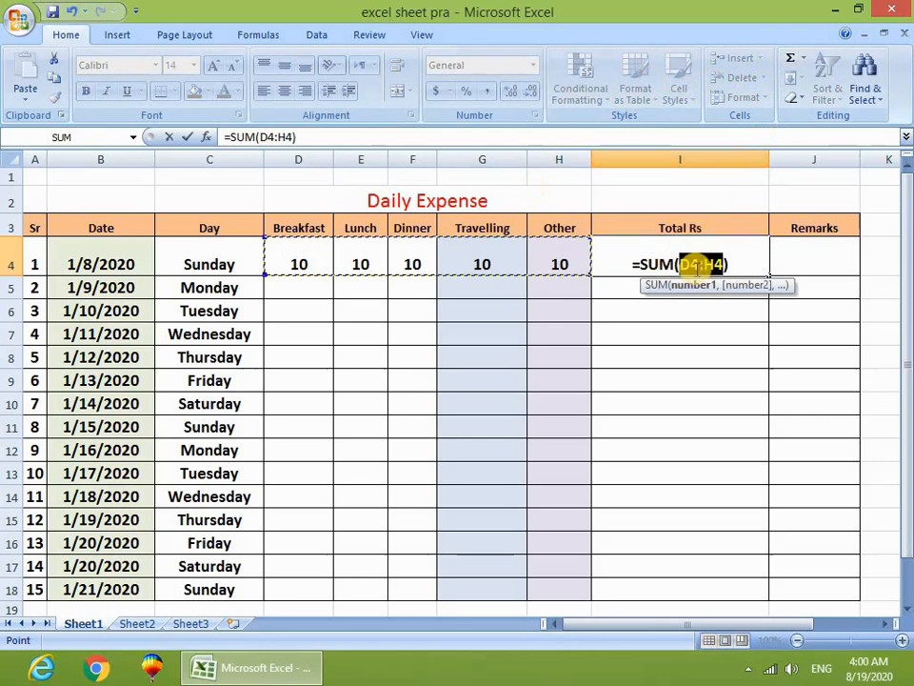
pyautogui.press('Return')
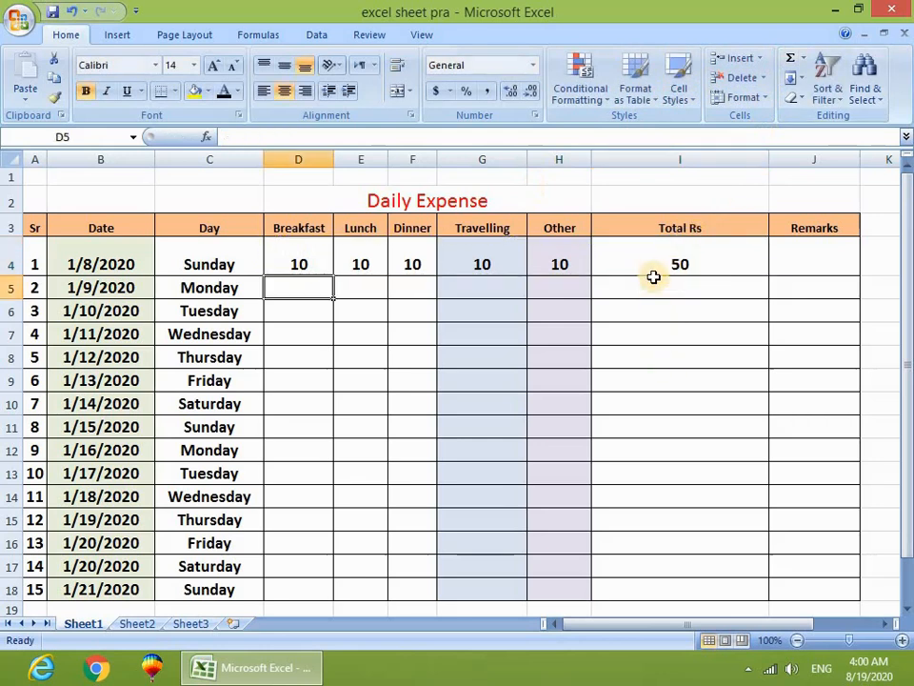
pyautogui.click(653, 266)
pyautogui.press('Delete')
pyautogui.click(647, 394)
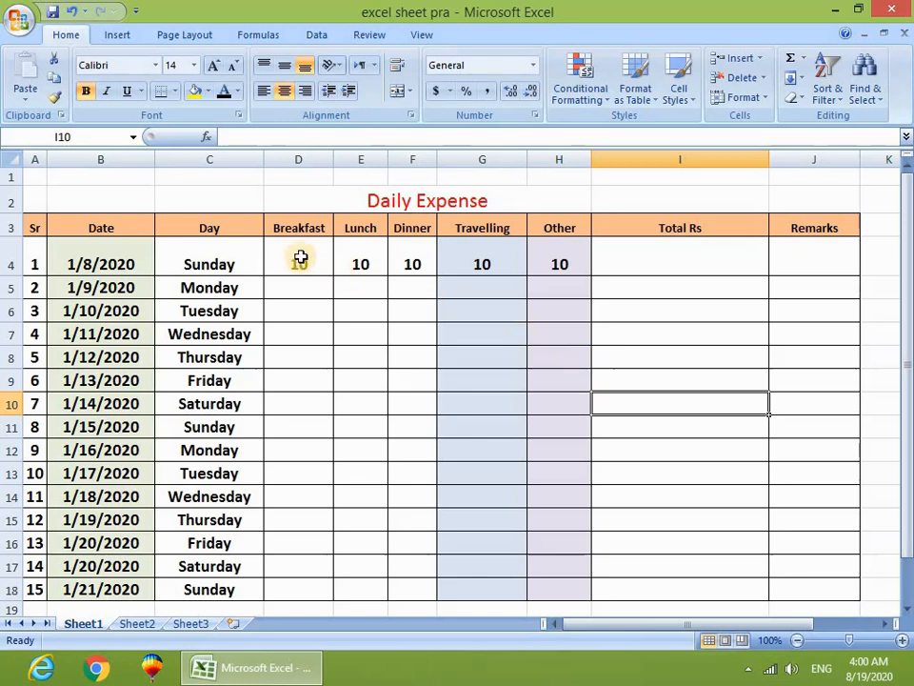
# - Select the amounts together with the empty total cell, D4:I4, and apply AutoSum to the selection
pyautogui.moveTo(297, 261); pyautogui.dragTo(686, 259)
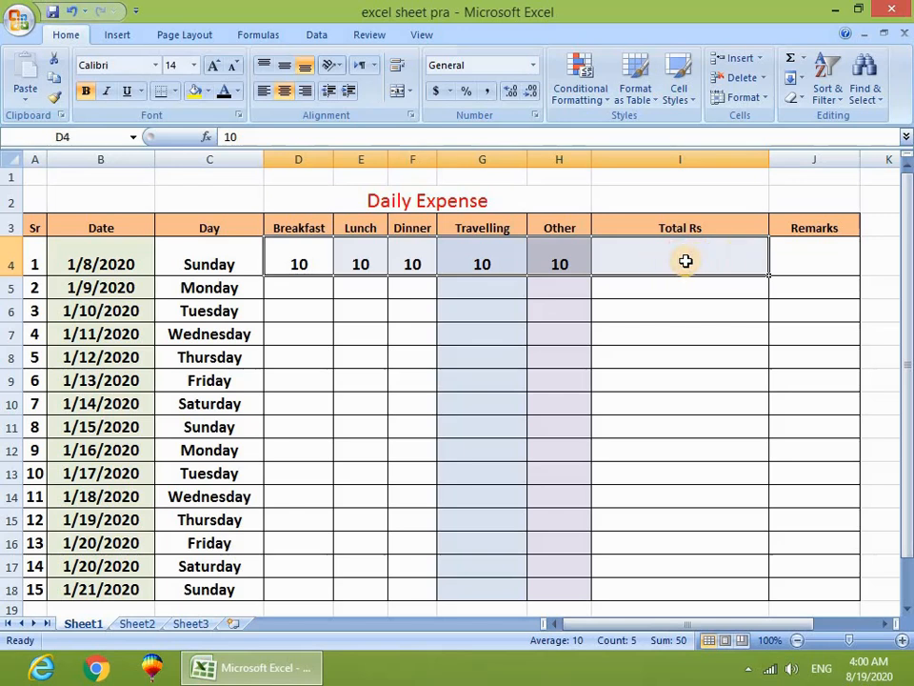
pyautogui.click(790, 63)
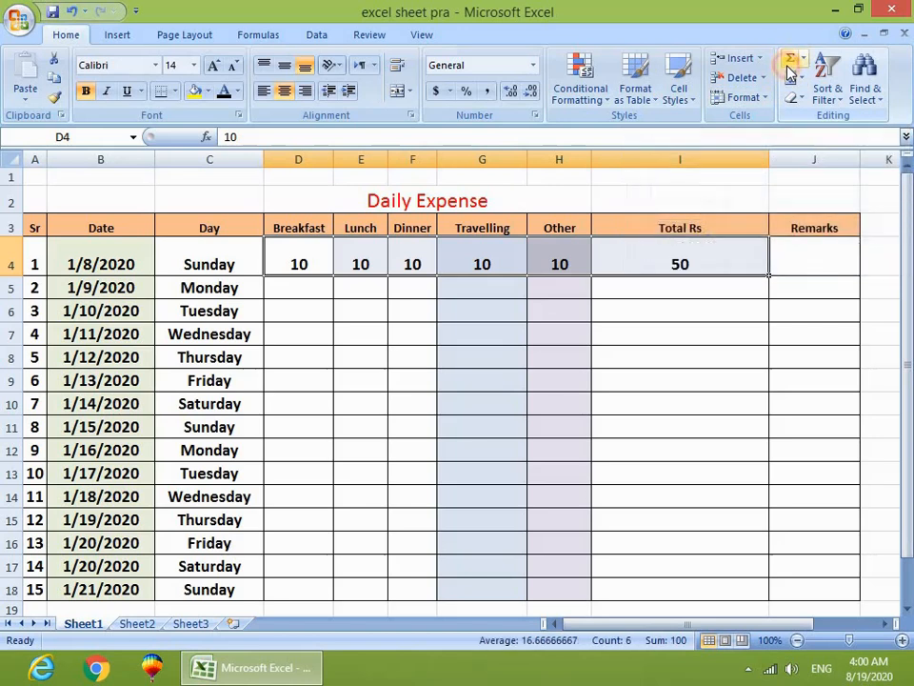
pyautogui.click(669, 423)
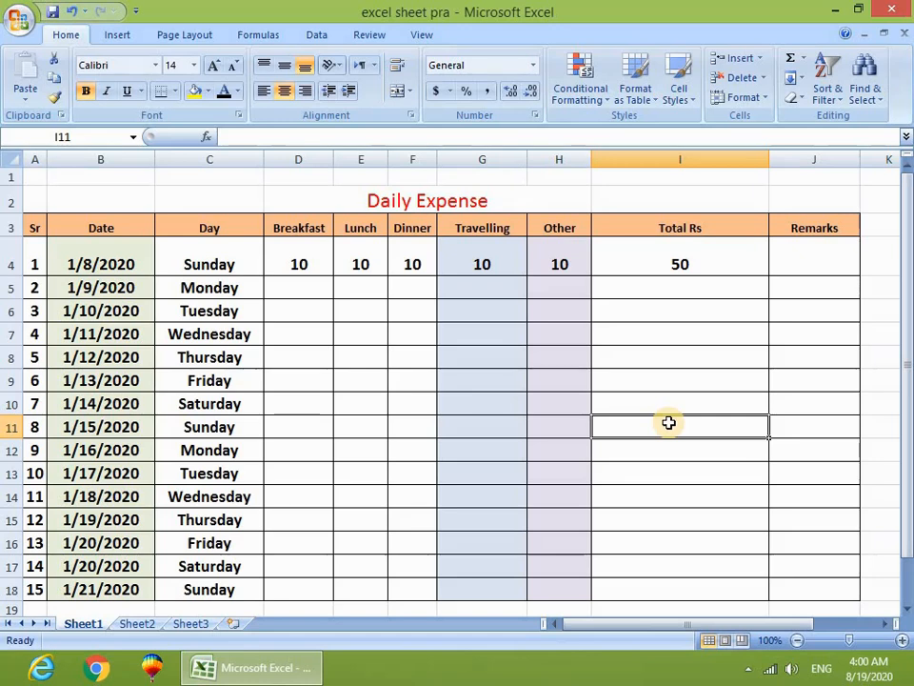